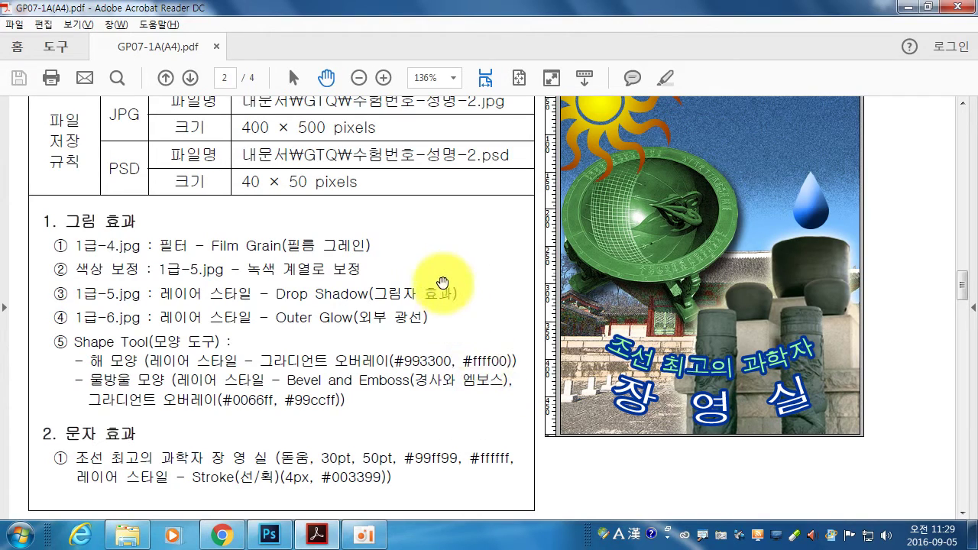
# - Read the PDF conditions table's file rules and image effects, then return to Photoshop
pyautogui.moveTo(447, 306); pyautogui.dragTo(445, 361)
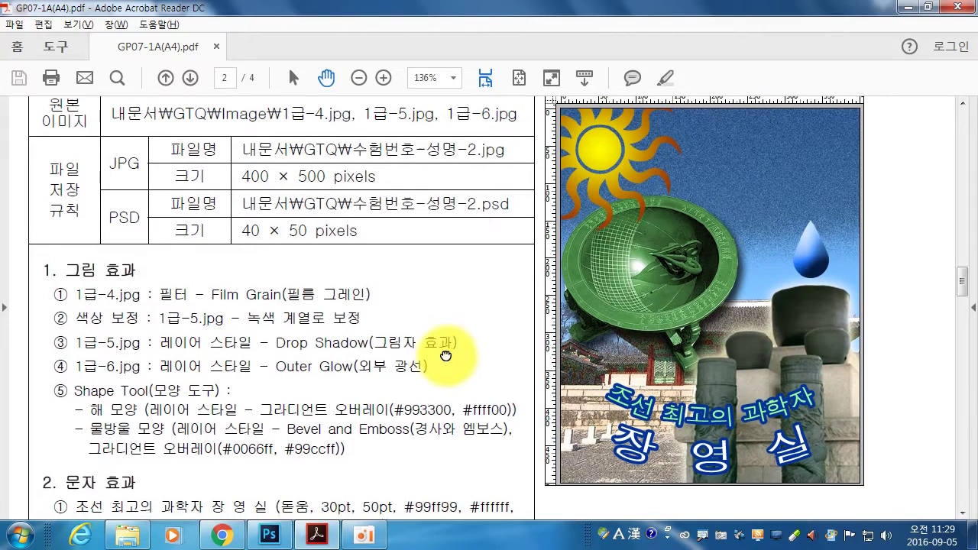
pyautogui.scroll(1, 440, 352)
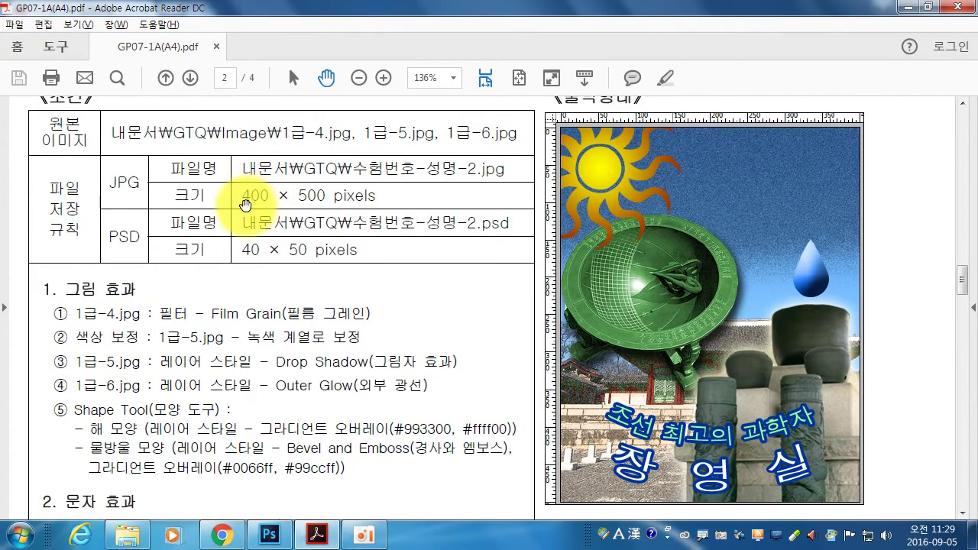
pyautogui.click(269, 535)
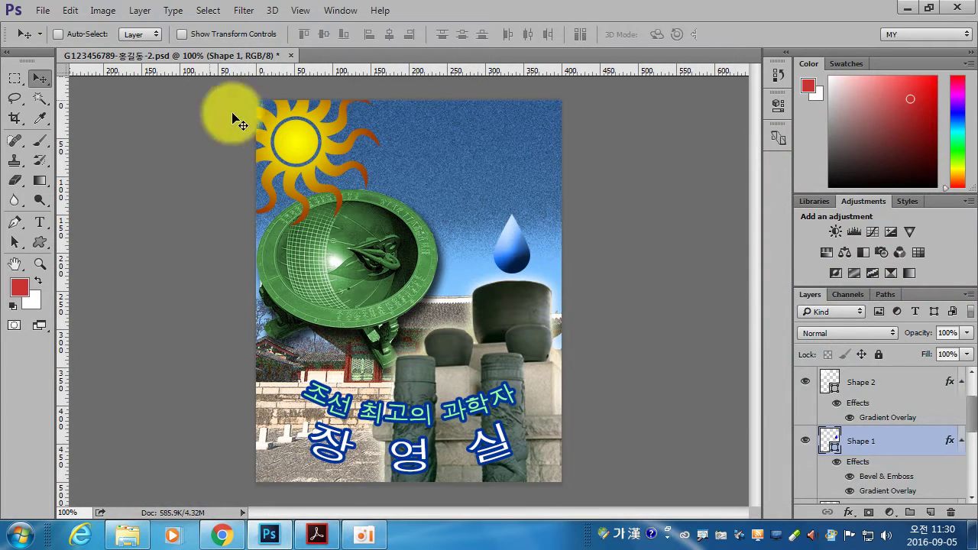
# - Create a 400×500 px, 72 ppi RGB document named with the exam number and candidate name
pyautogui.click(42, 10)
pyautogui.click(47, 28)
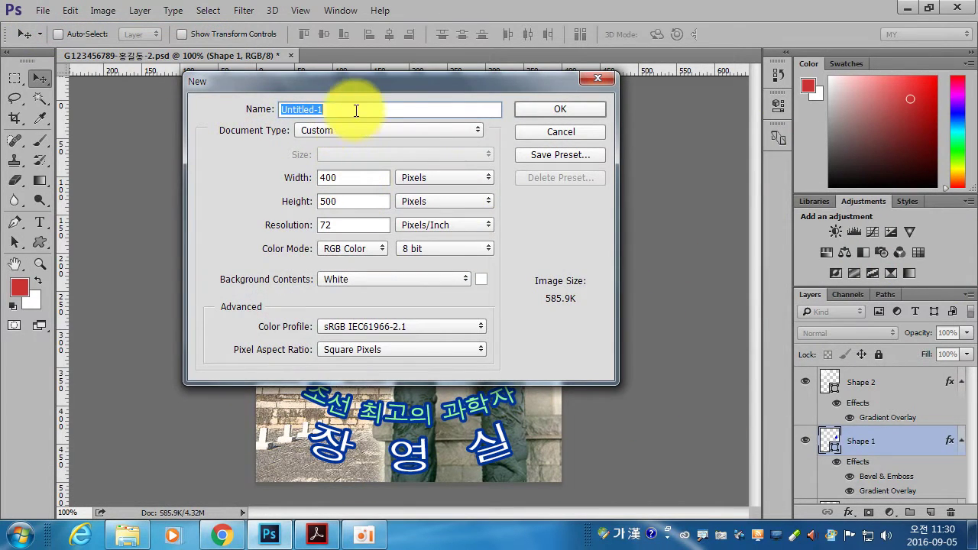
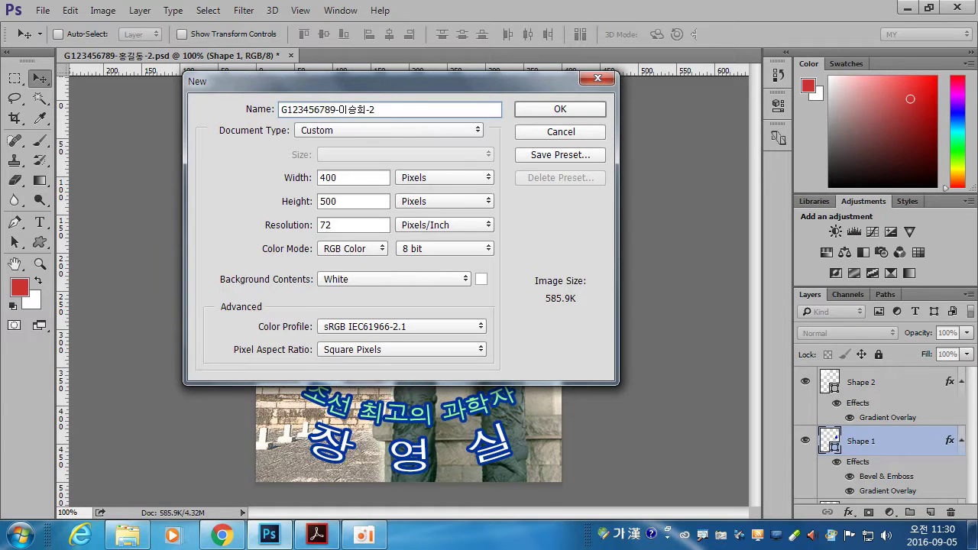
pyautogui.press('Return')
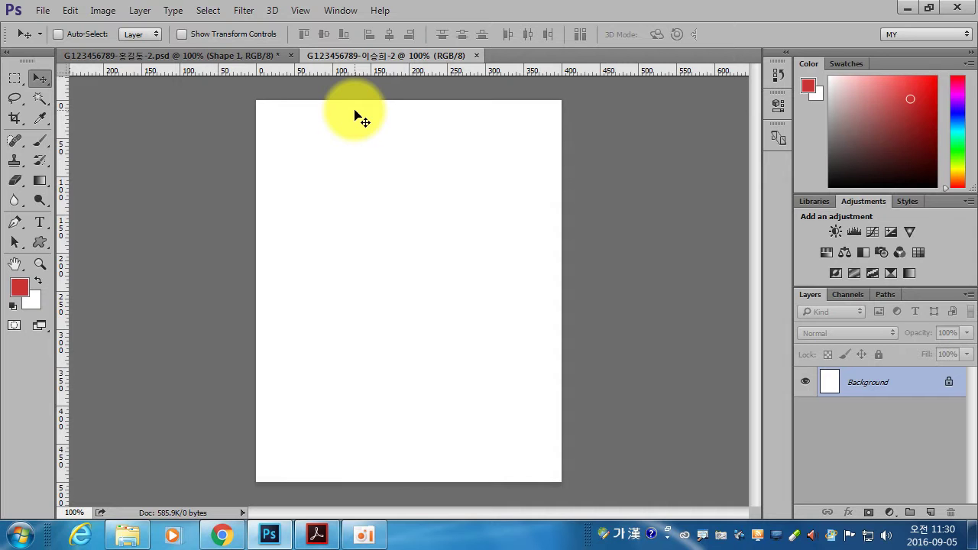
# - Open the palace photo 1급-4.jpg from the 소스파일 folder
pyautogui.click(317, 535)
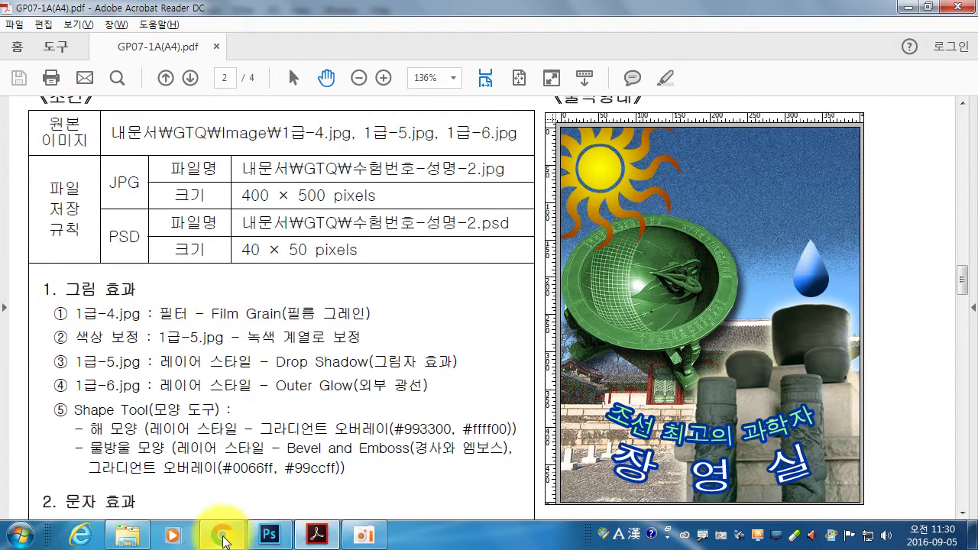
pyautogui.click(269, 536)
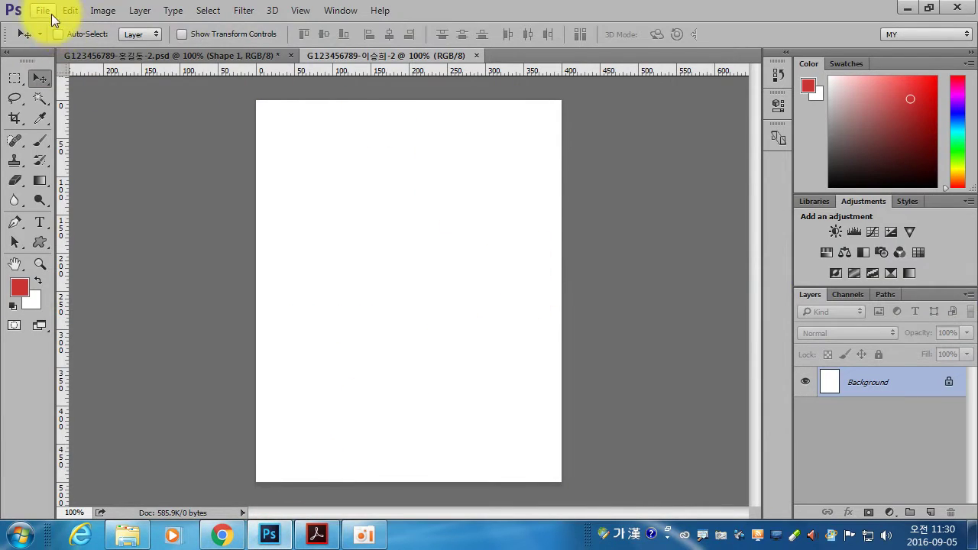
pyautogui.click(43, 11)
pyautogui.click(61, 43)
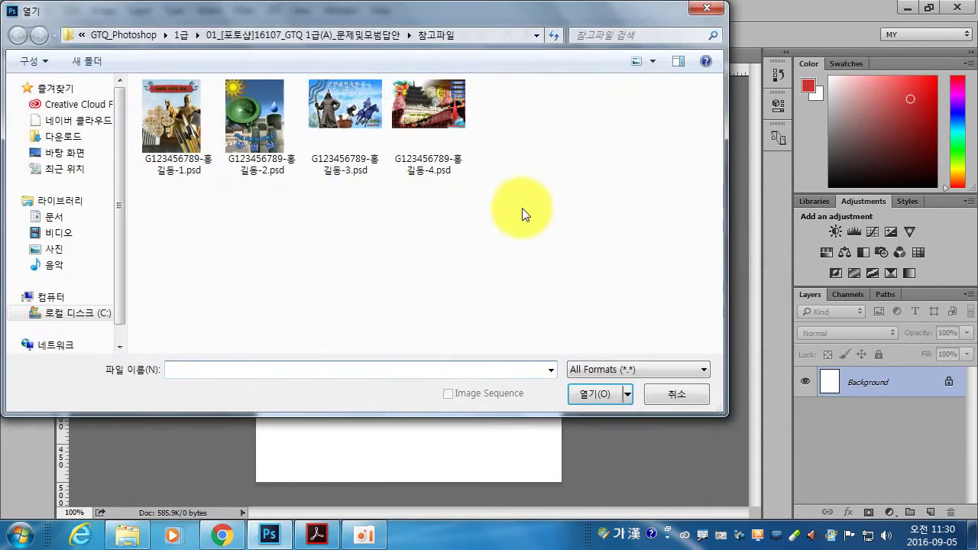
pyautogui.click(354, 34)
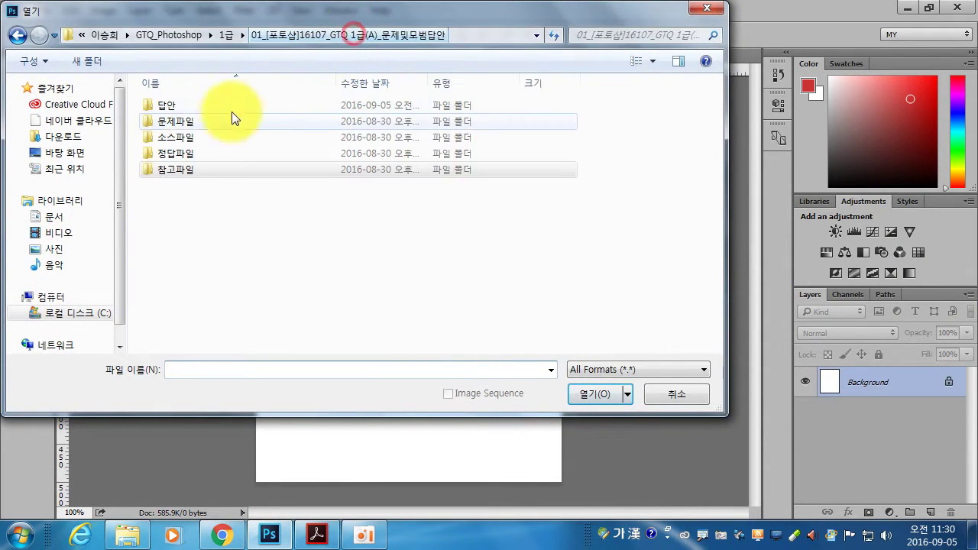
pyautogui.doubleClick(187, 137)
pyautogui.doubleClick(427, 148)
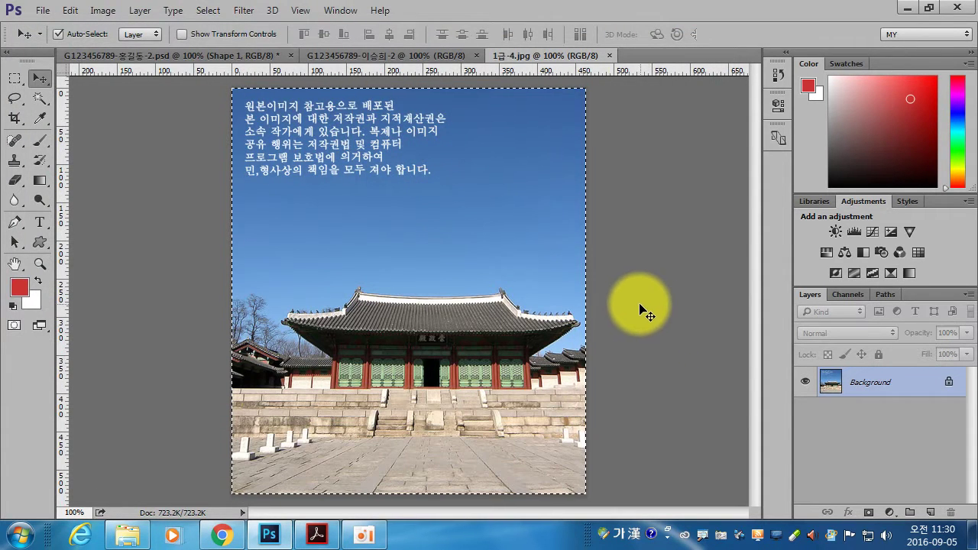
# - Paste the palace photo into the new poster and scale it to fill 400×500
pyautogui.click(377, 55)
pyautogui.hotkey('ctrl', 'v')
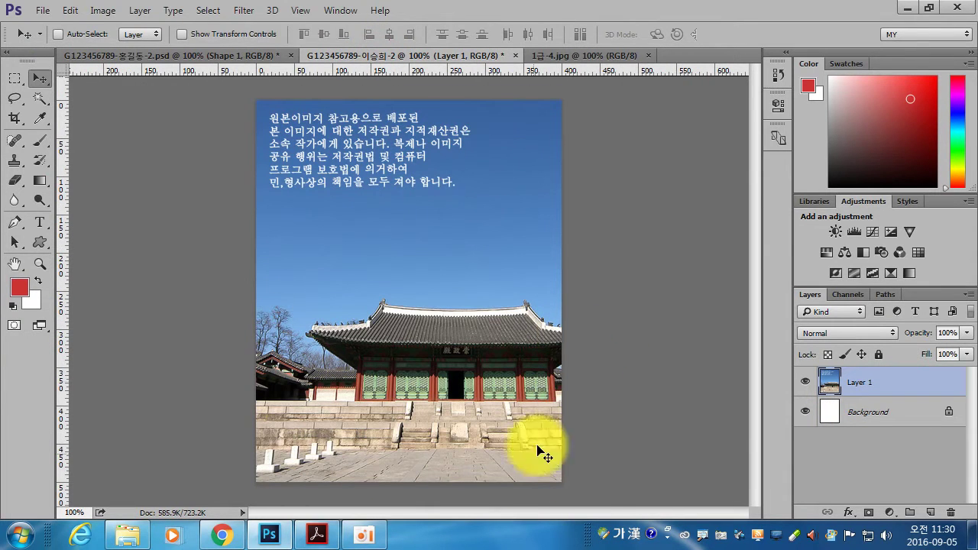
pyautogui.click(316, 535)
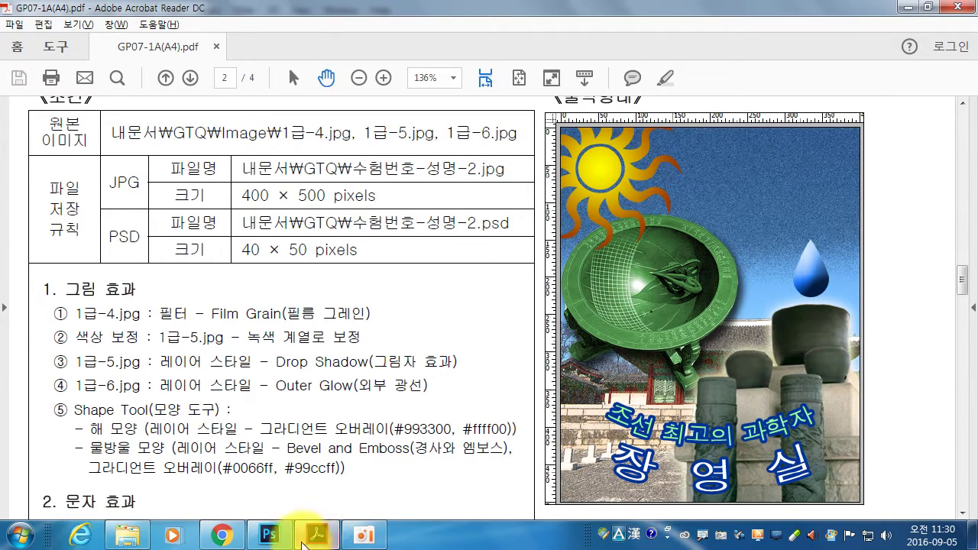
pyautogui.click(269, 535)
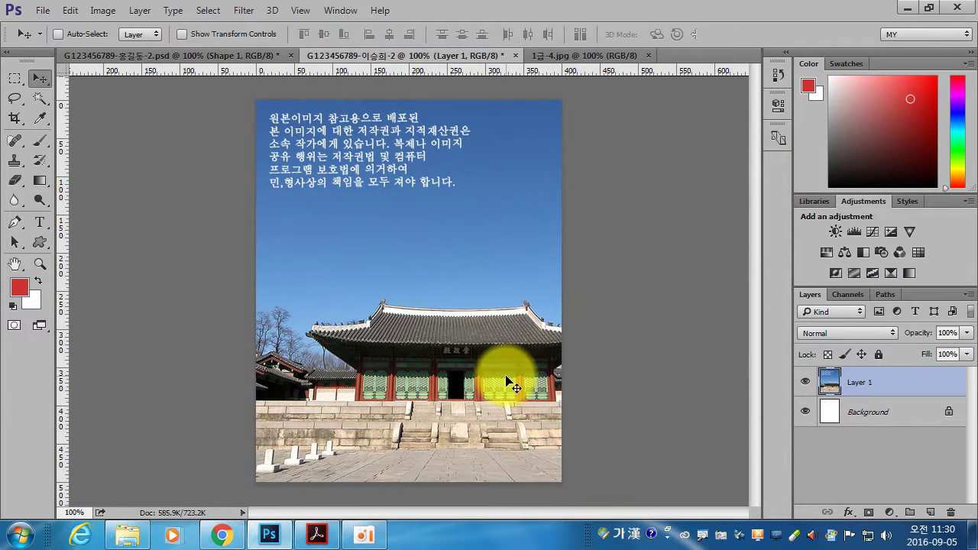
pyautogui.hotkey('ctrl', 't')
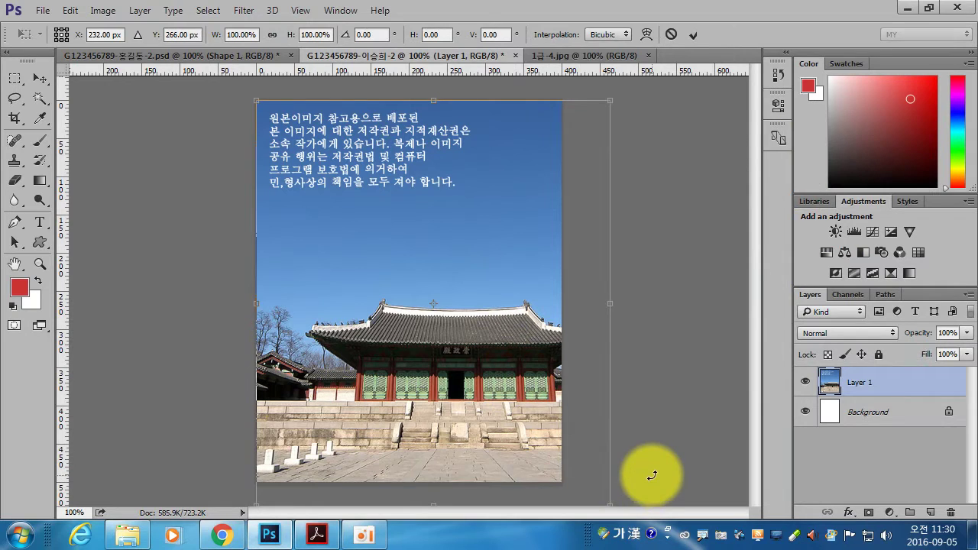
pyautogui.moveTo(611, 504); pyautogui.dragTo(559, 481)
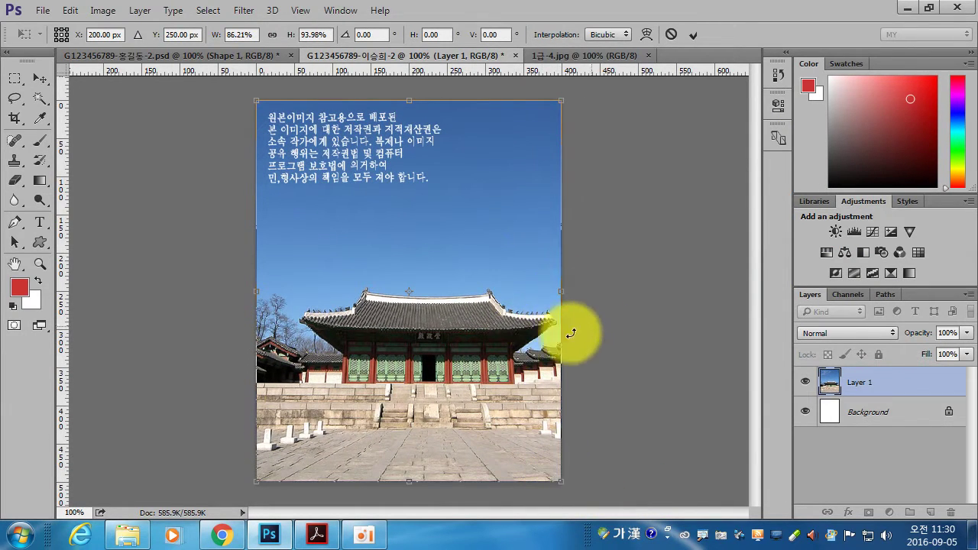
pyautogui.doubleClick(506, 356)
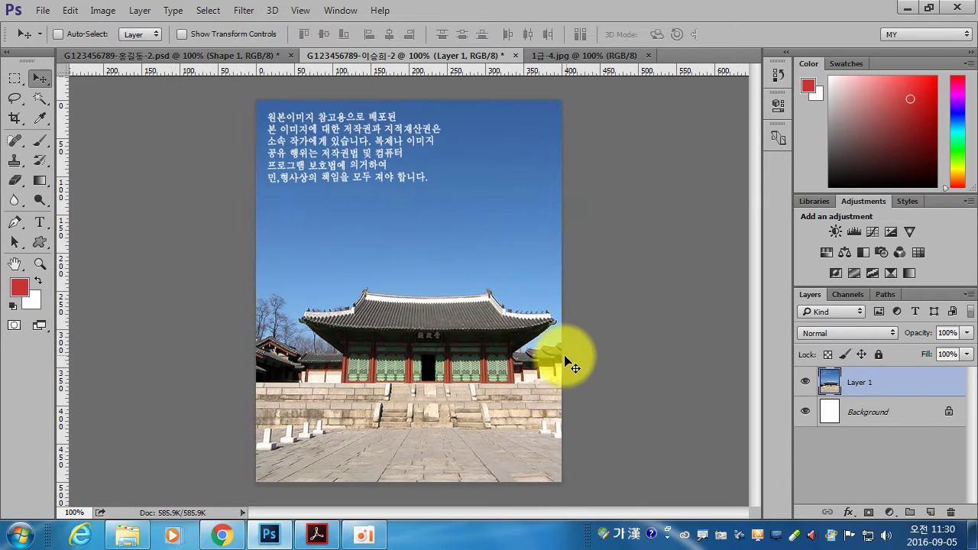
# - Apply the Artistic Film Grain filter from Filter Gallery to the palace layer, then view the exam PDF
pyautogui.click(239, 10)
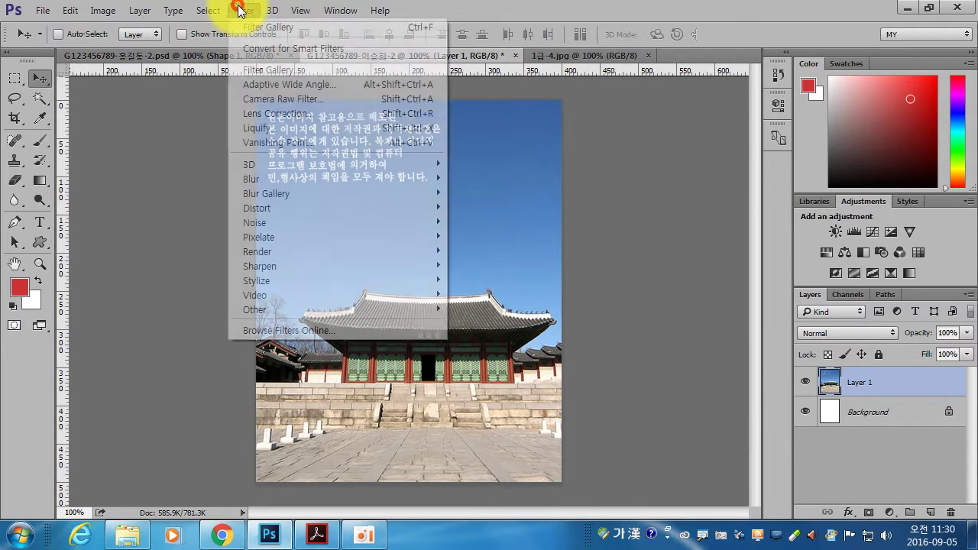
pyautogui.click(256, 70)
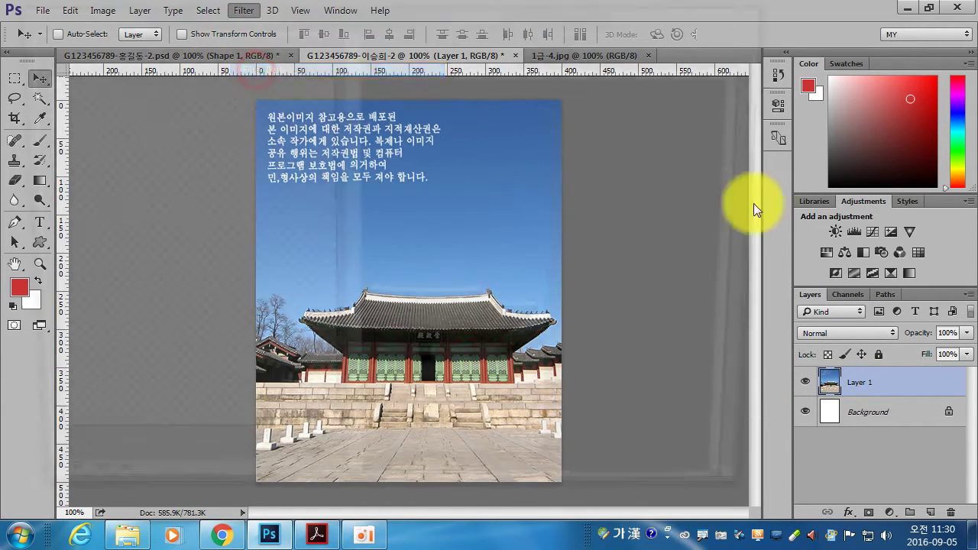
pyautogui.click(406, 123)
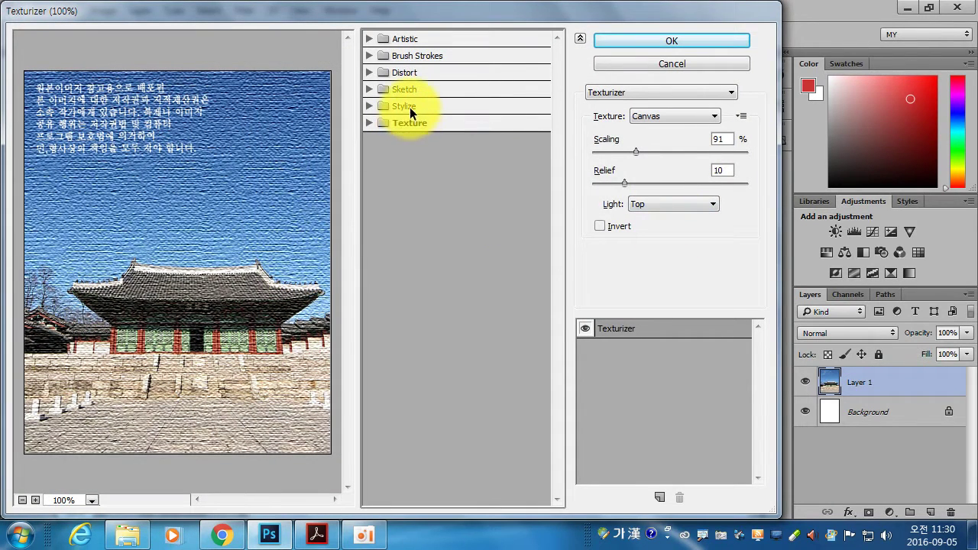
pyautogui.click(410, 107)
pyautogui.click(411, 91)
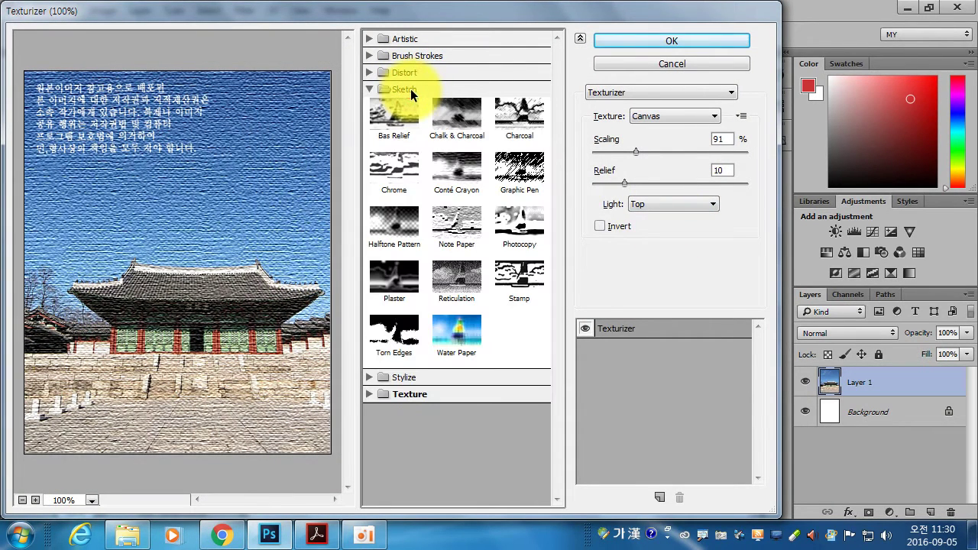
pyautogui.click(411, 90)
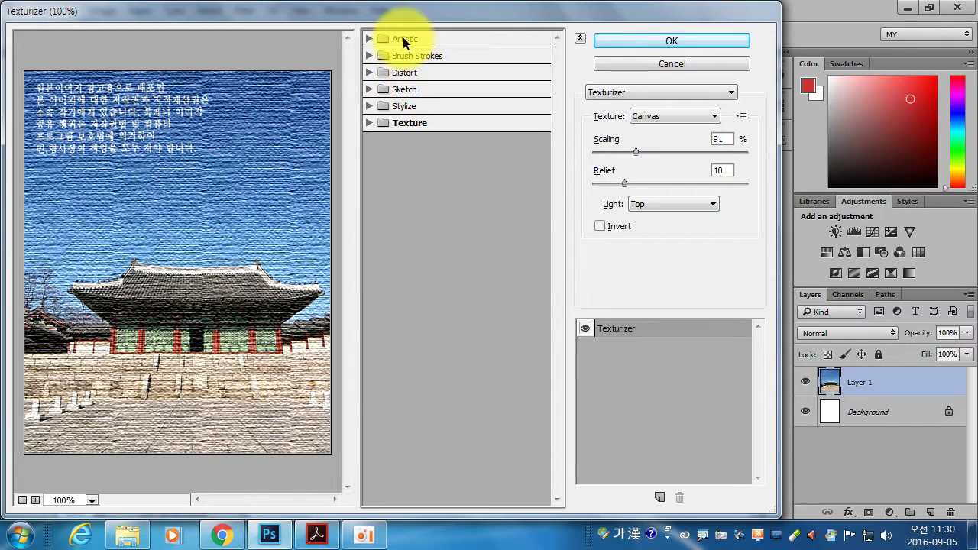
pyautogui.click(403, 39)
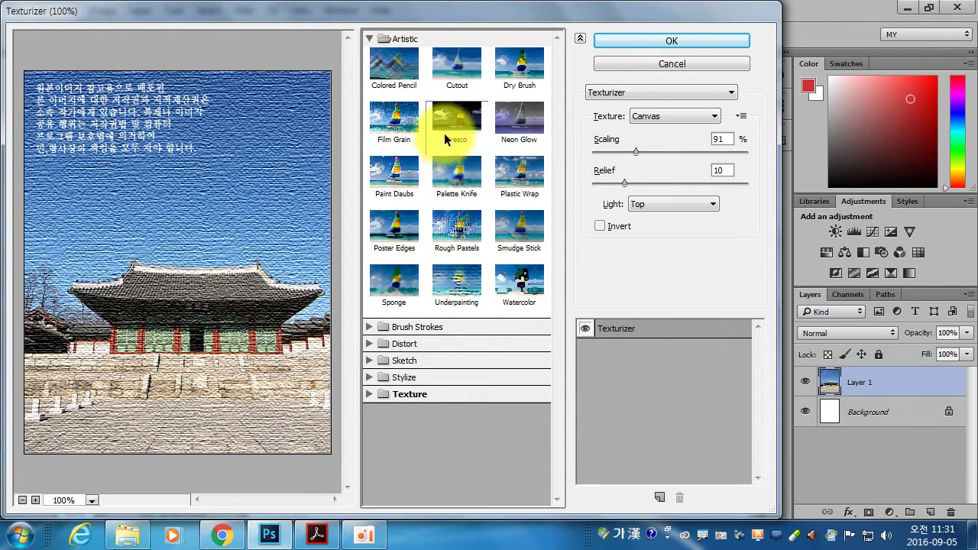
pyautogui.click(389, 122)
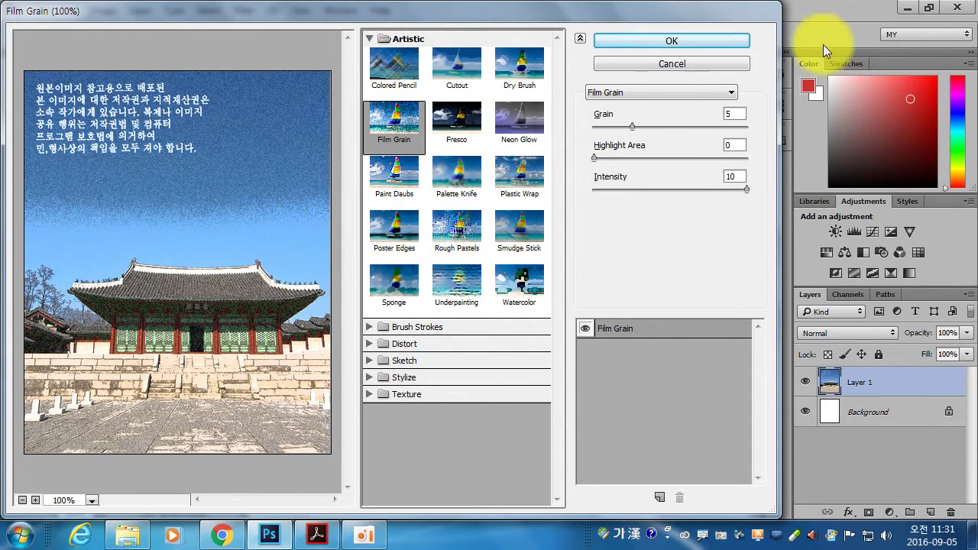
pyautogui.click(680, 42)
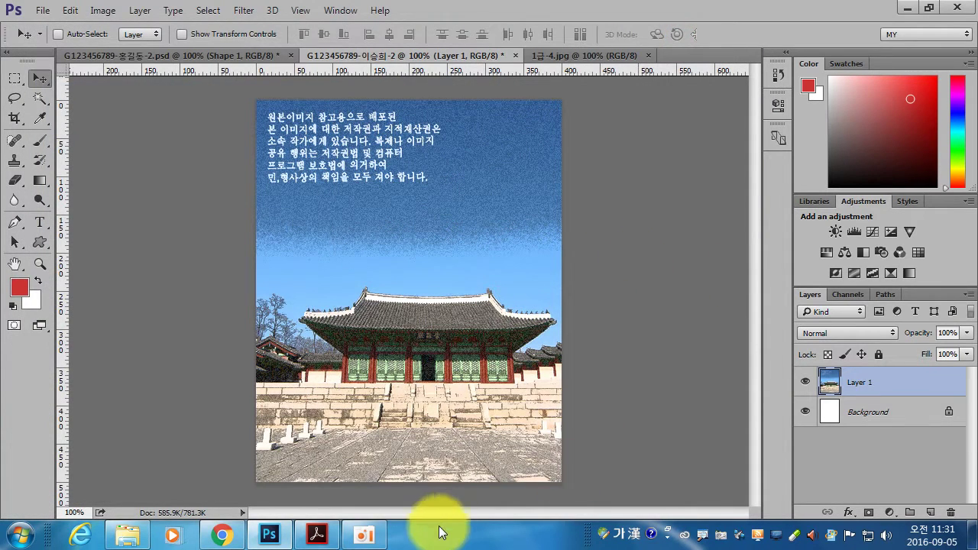
pyautogui.click(317, 535)
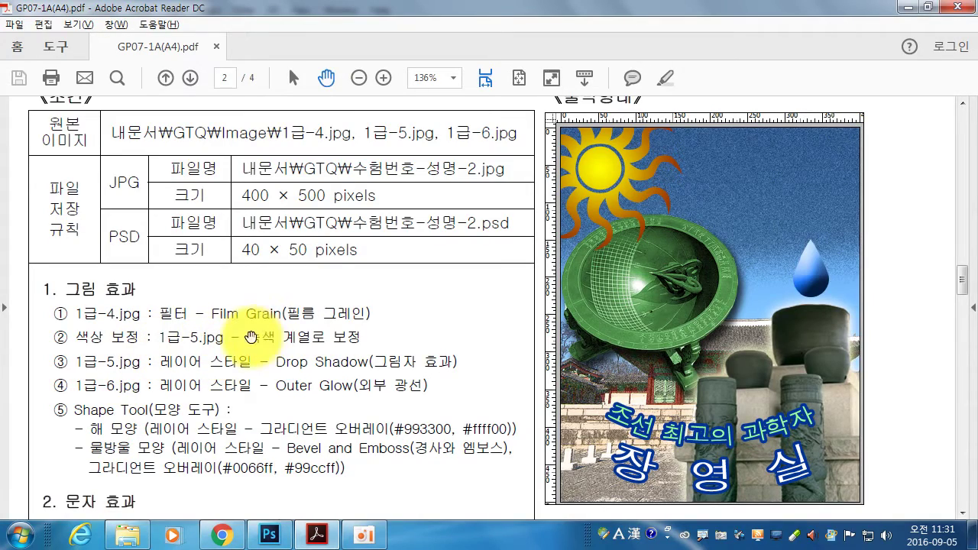
# - Back in Photoshop, open 1급-5.jpg from the 소스파일 folder
pyautogui.click(269, 535)
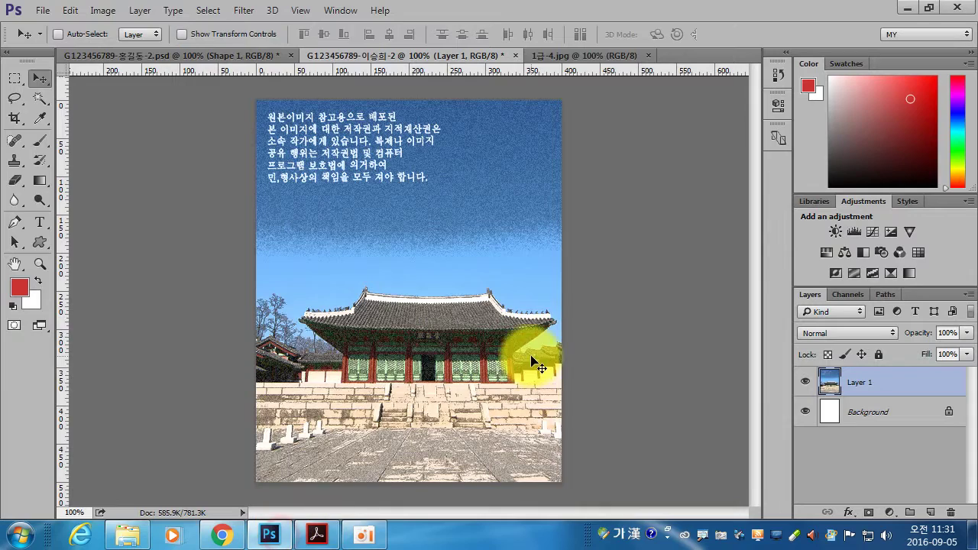
pyautogui.hotkey('ctrl', 'o')
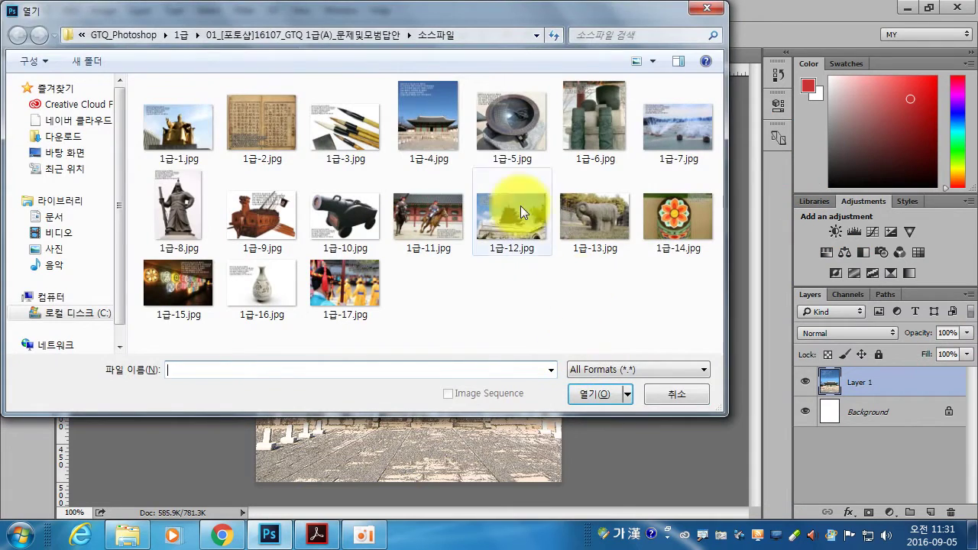
pyautogui.doubleClick(513, 128)
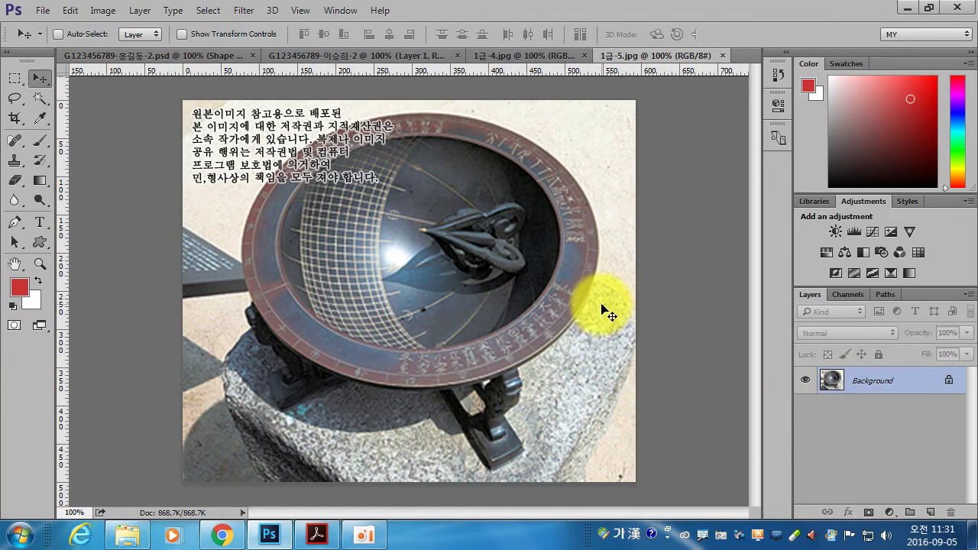
# - Select the sundial bowl with an enlarged Quick Selection brush
pyautogui.click(45, 100)
pyautogui.click(107, 97)
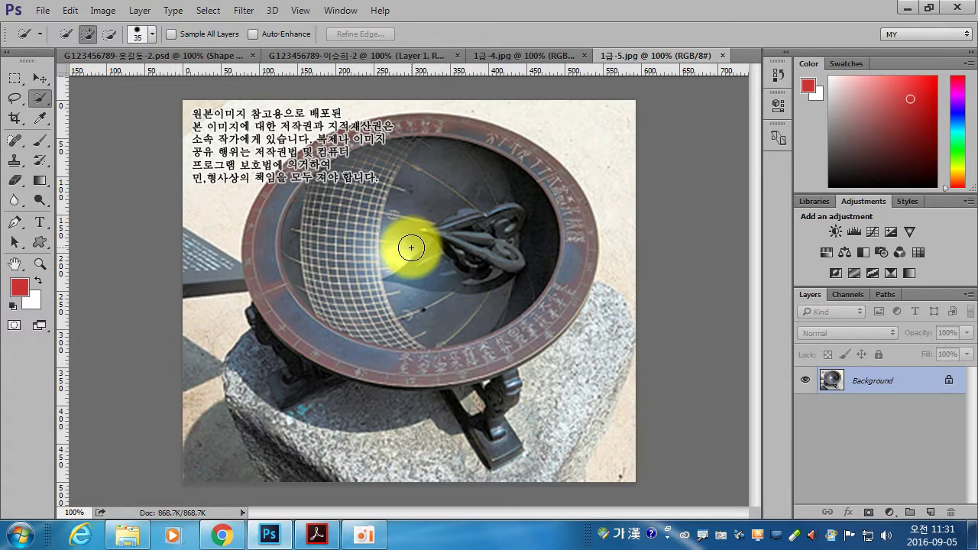
pyautogui.press(']')
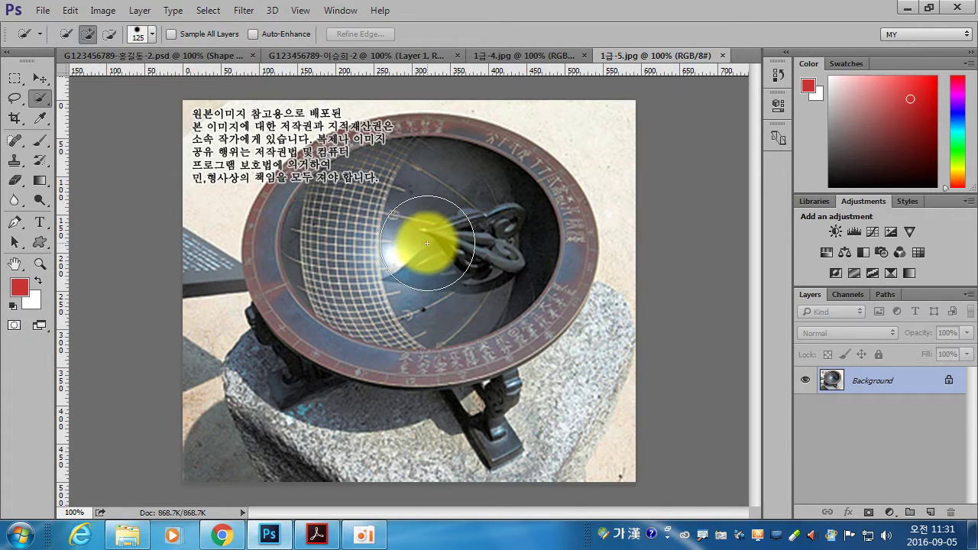
pyautogui.moveTo(423, 247)
pyautogui.mouseDown()
pyautogui.moveTo(374, 324)
pyautogui.moveTo(528, 182)
pyautogui.moveTo(336, 199)
pyautogui.mouseUp()
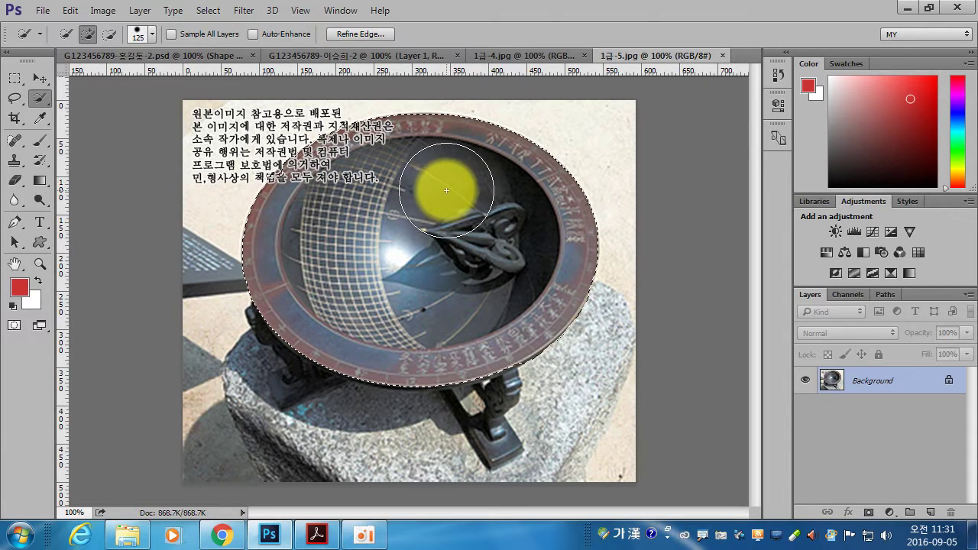
# - Review the sample poster and conditions in the reference PDF
pyautogui.click(317, 536)
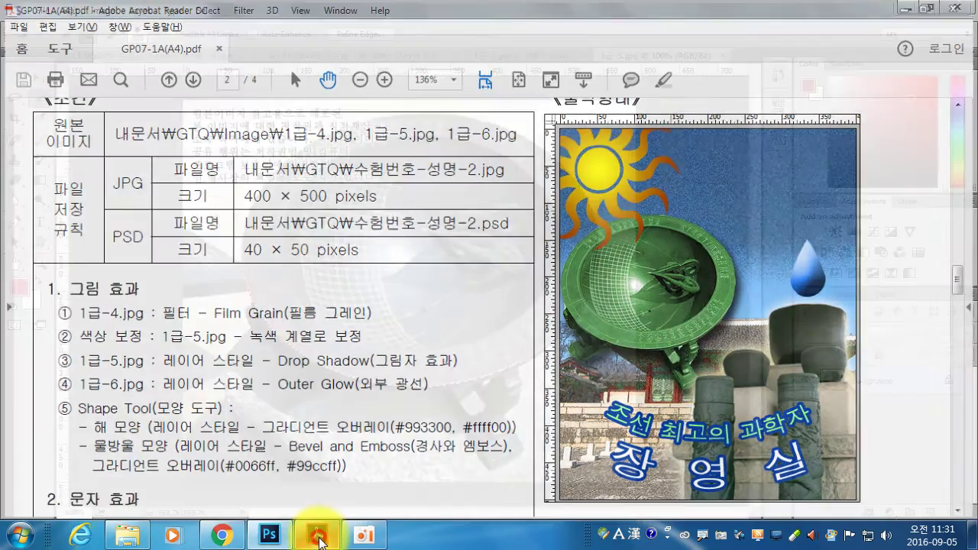
pyautogui.click(316, 535)
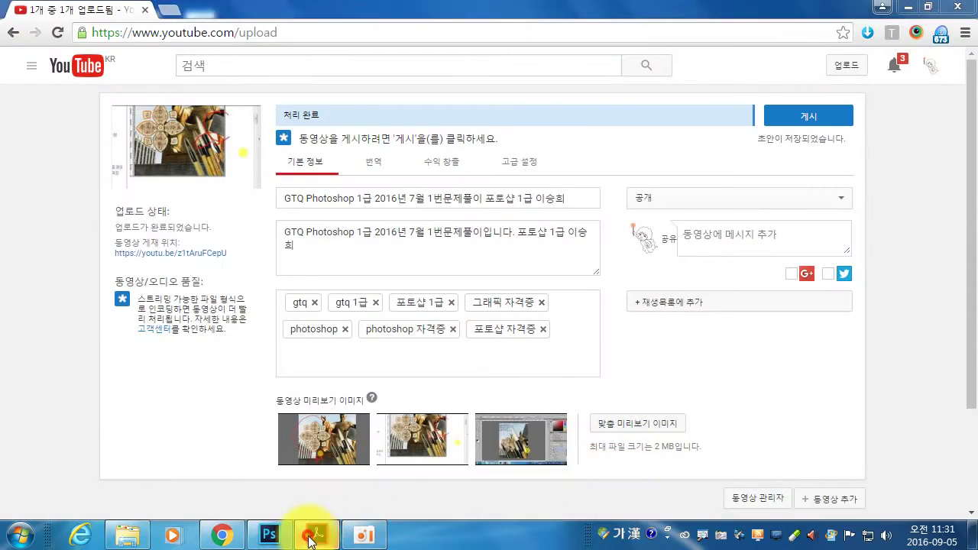
pyautogui.click(317, 535)
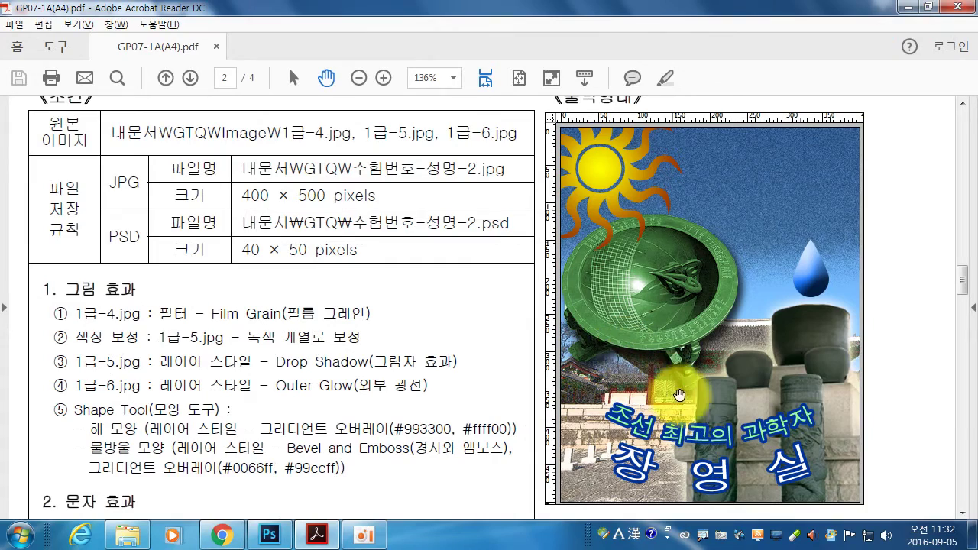
# - Extend the sundial selection over the stand and base, checking the reference poster
pyautogui.click(271, 535)
pyautogui.moveTo(457, 413); pyautogui.dragTo(315, 342)
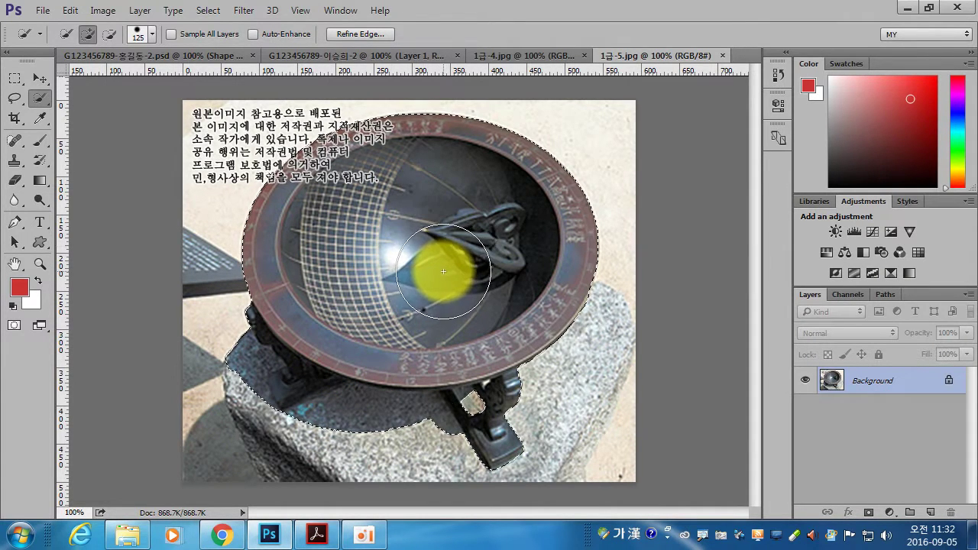
pyautogui.click(316, 536)
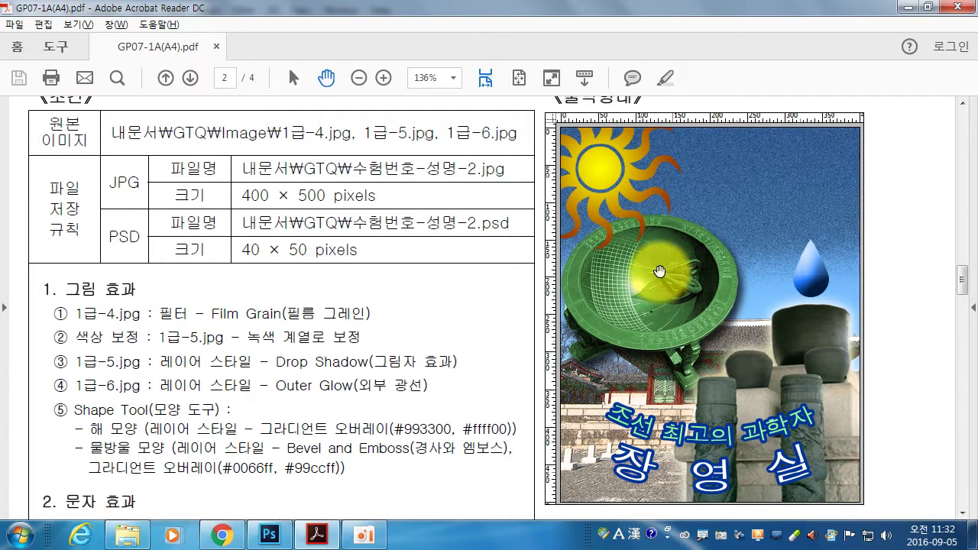
pyautogui.click(269, 535)
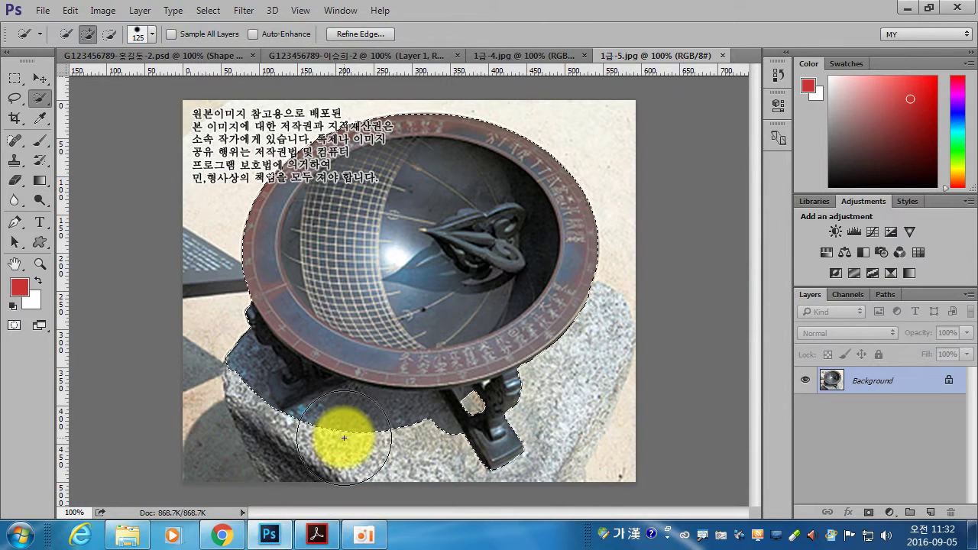
# - Subtract the stone pedestal from the selection and add the left and middle bronze legs
pyautogui.press('[')
pyautogui.moveTo(356, 425)
pyautogui.mouseDown()
pyautogui.moveTo(316, 422)
pyautogui.moveTo(378, 411)
pyautogui.moveTo(360, 407)
pyautogui.moveTo(324, 417)
pyautogui.moveTo(389, 410)
pyautogui.mouseUp()
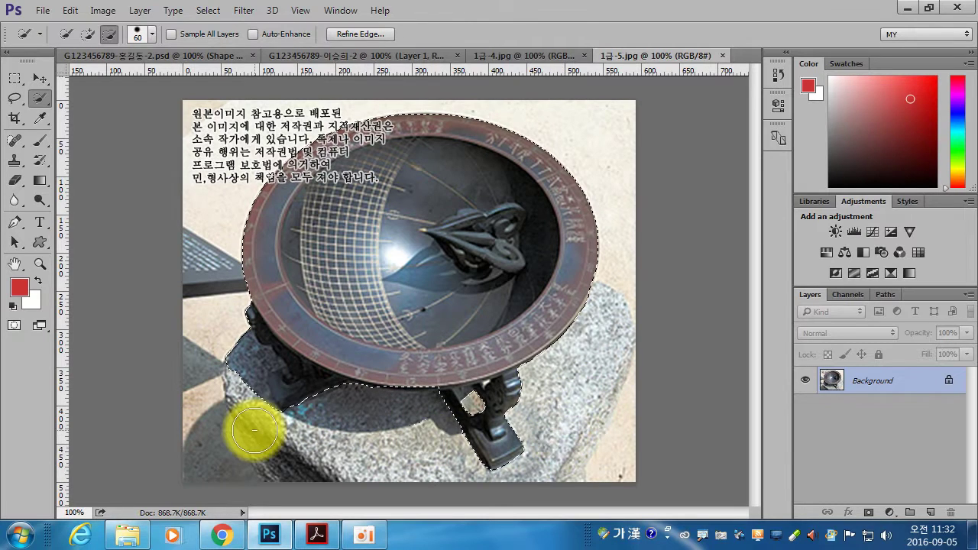
pyautogui.moveTo(255, 430); pyautogui.dragTo(244, 391)
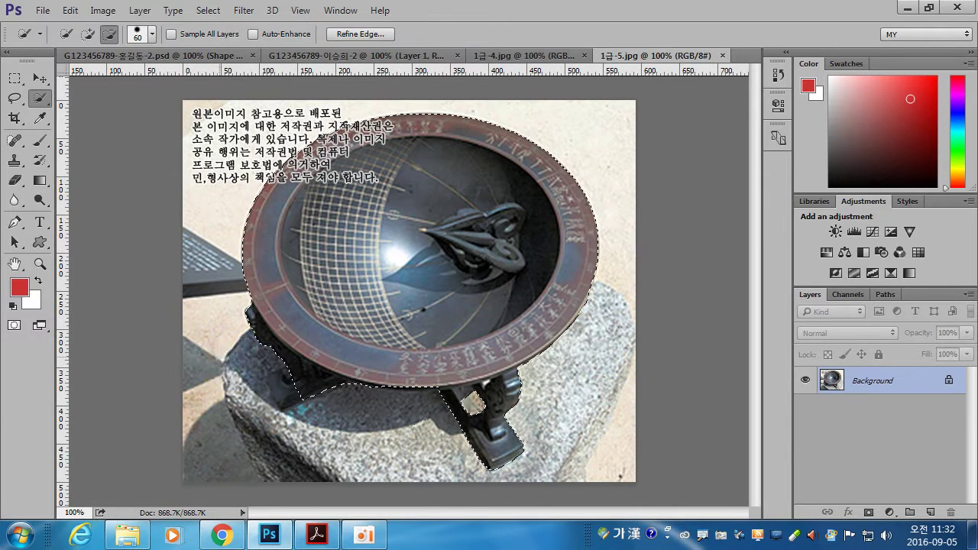
pyautogui.moveTo(360, 404); pyautogui.dragTo(313, 370)
pyautogui.press('[')
pyautogui.press('[')
pyautogui.press('[')
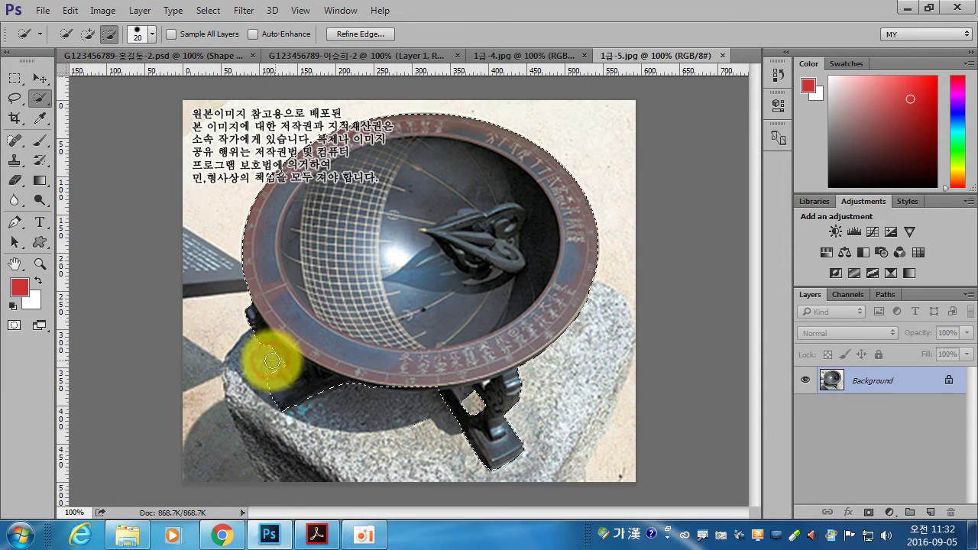
pyautogui.moveTo(272, 362); pyautogui.dragTo(461, 419)
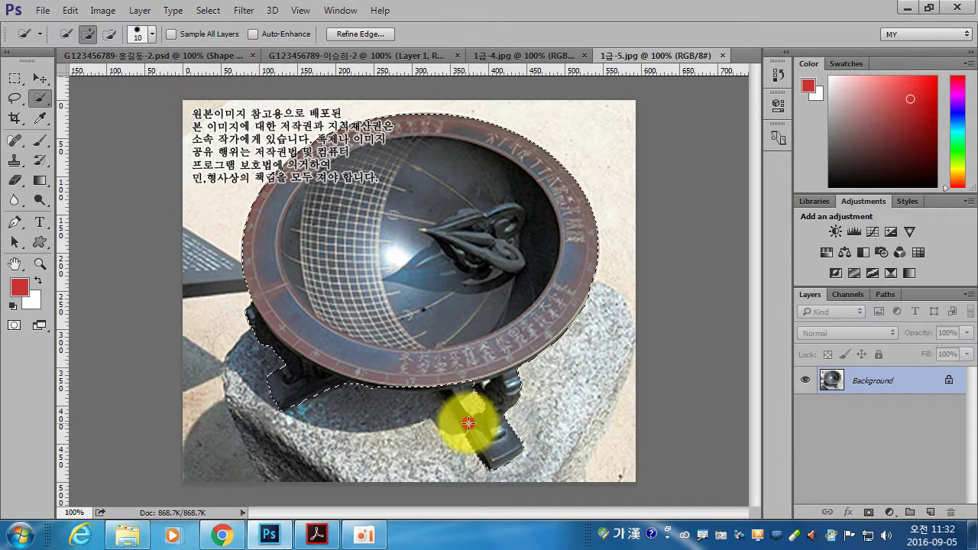
pyautogui.click(457, 414)
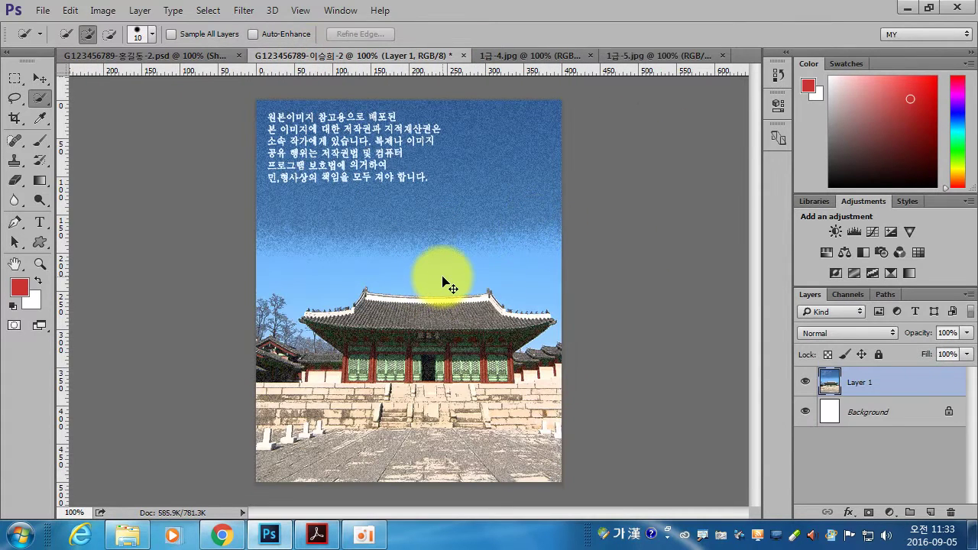
# - Drop the sundial into the poster as Layer 2, scaled to about 44.7%, beside the palace roof
pyautogui.moveTo(306, 65); pyautogui.dragTo(442, 279)
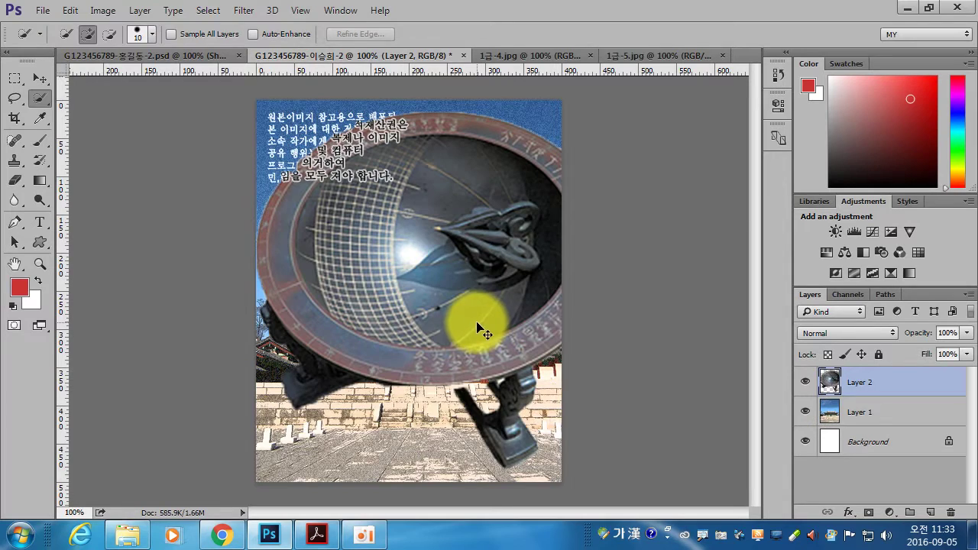
pyautogui.hotkey('ctrl', 't')
pyautogui.moveTo(608, 104)
pyautogui.mouseDown()
pyautogui.moveTo(535, 135)
pyautogui.moveTo(372, 266)
pyautogui.mouseUp()
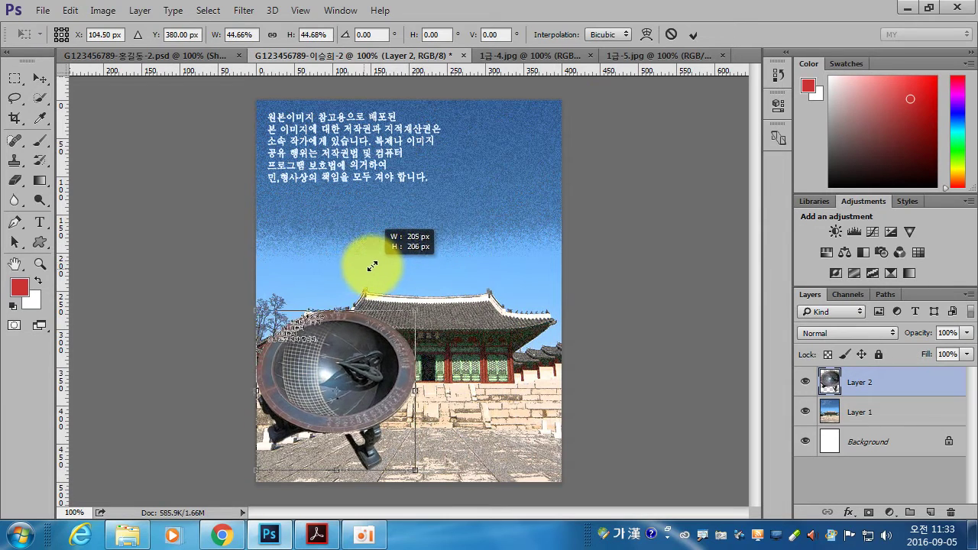
pyautogui.moveTo(367, 383); pyautogui.dragTo(378, 297)
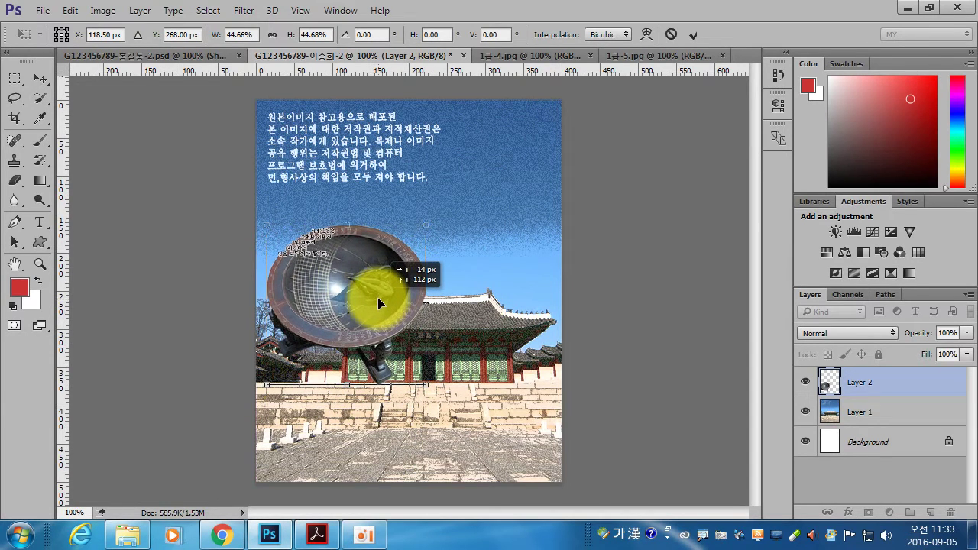
pyautogui.press('Return')
pyautogui.press('w')
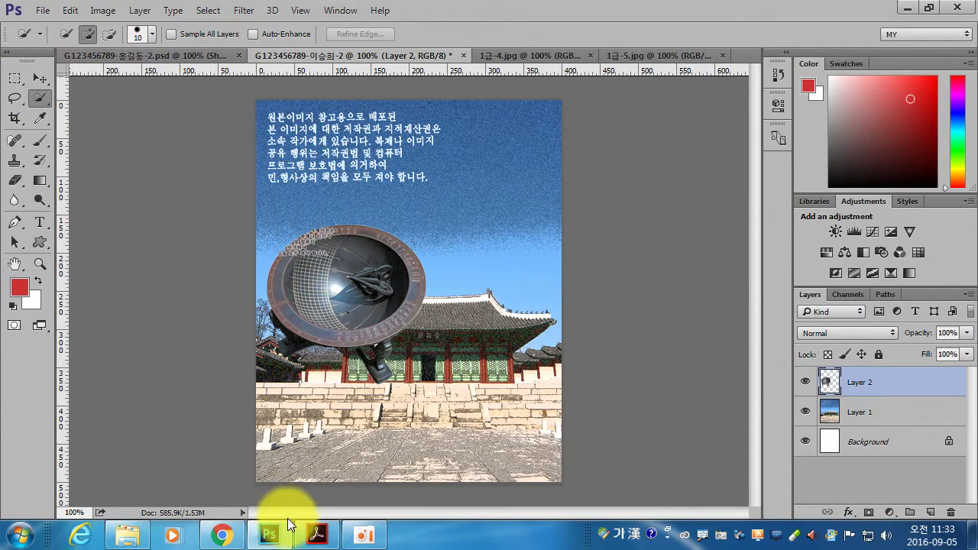
# - Colorize the sundial layer via Hue/Saturation with hue 125 and saturation 44
pyautogui.click(316, 535)
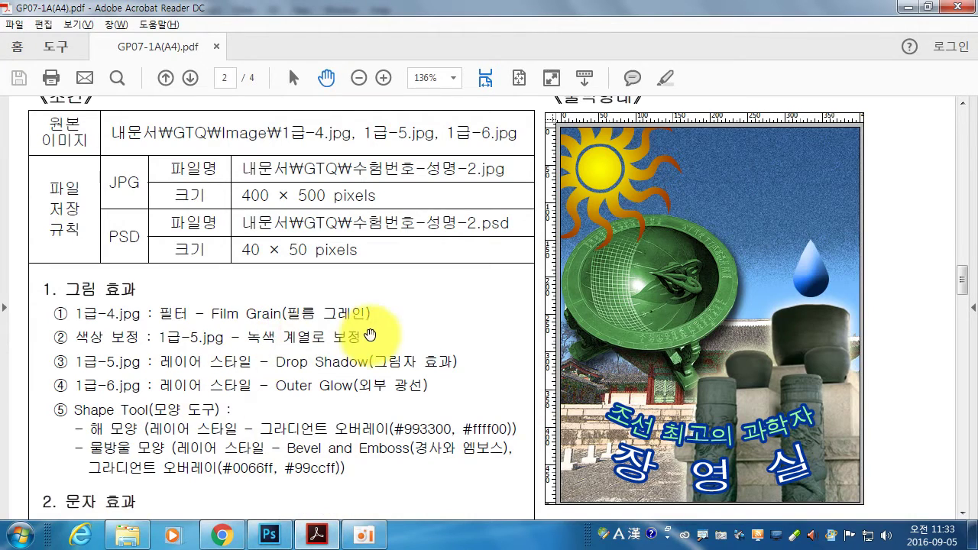
pyautogui.click(270, 535)
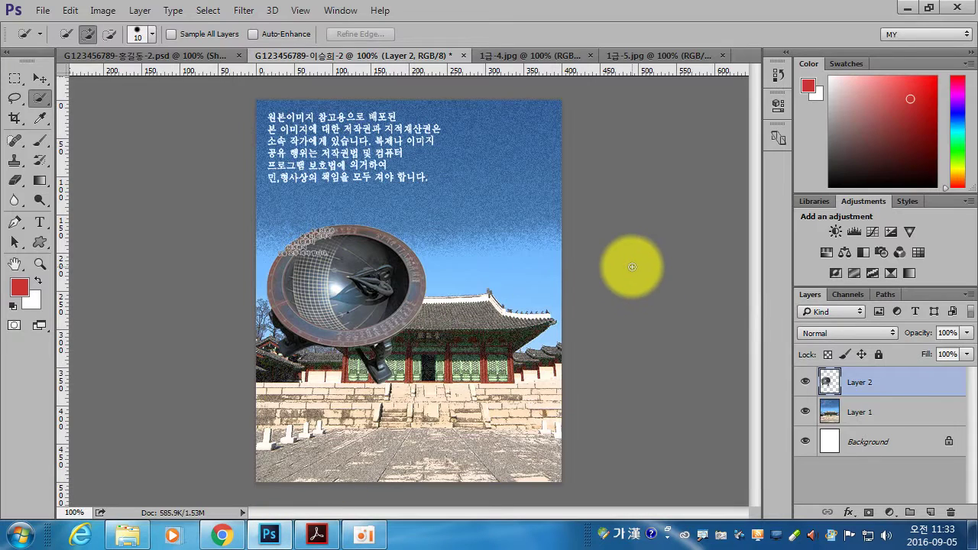
pyautogui.hotkey('ctrl', 'u')
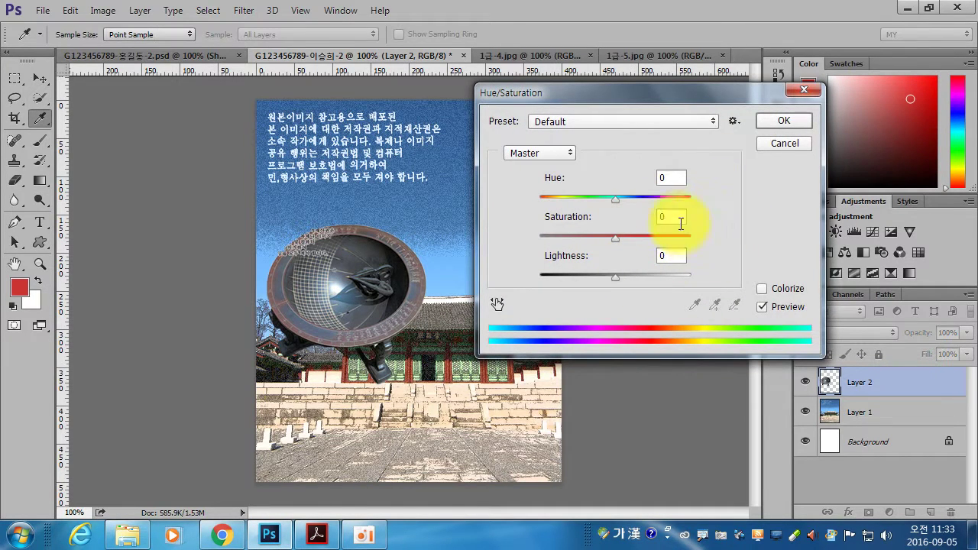
pyautogui.moveTo(617, 203); pyautogui.dragTo(562, 196)
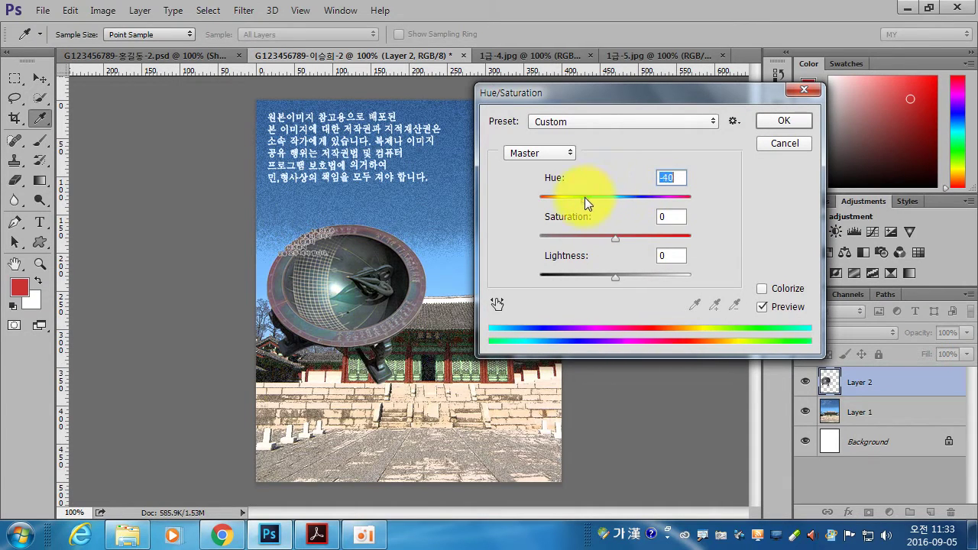
pyautogui.moveTo(581, 200); pyautogui.dragTo(572, 197)
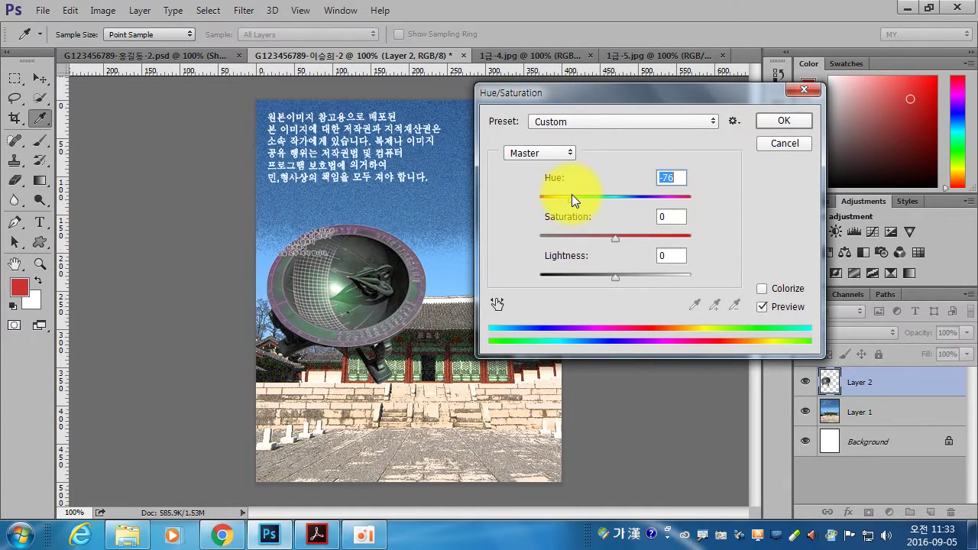
pyautogui.click(762, 288)
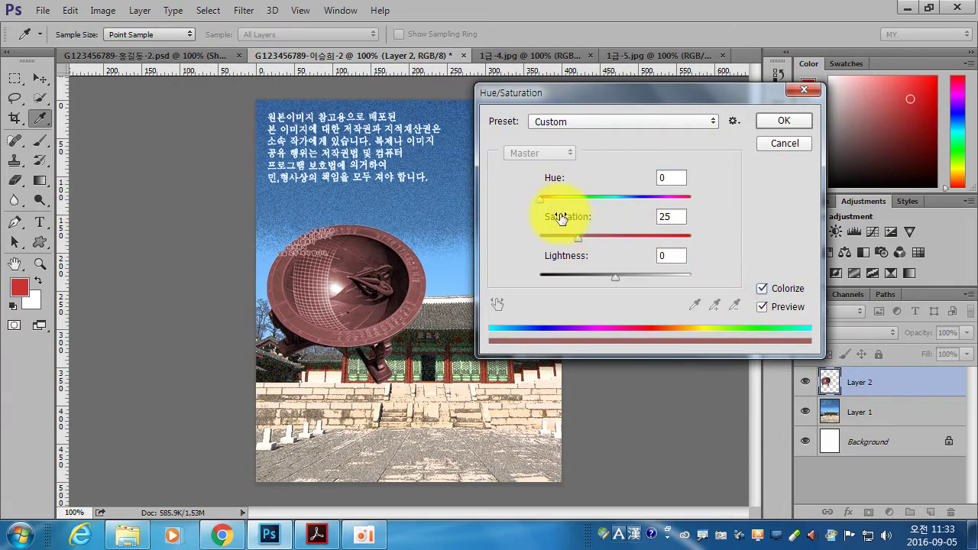
pyautogui.moveTo(541, 200); pyautogui.dragTo(601, 206)
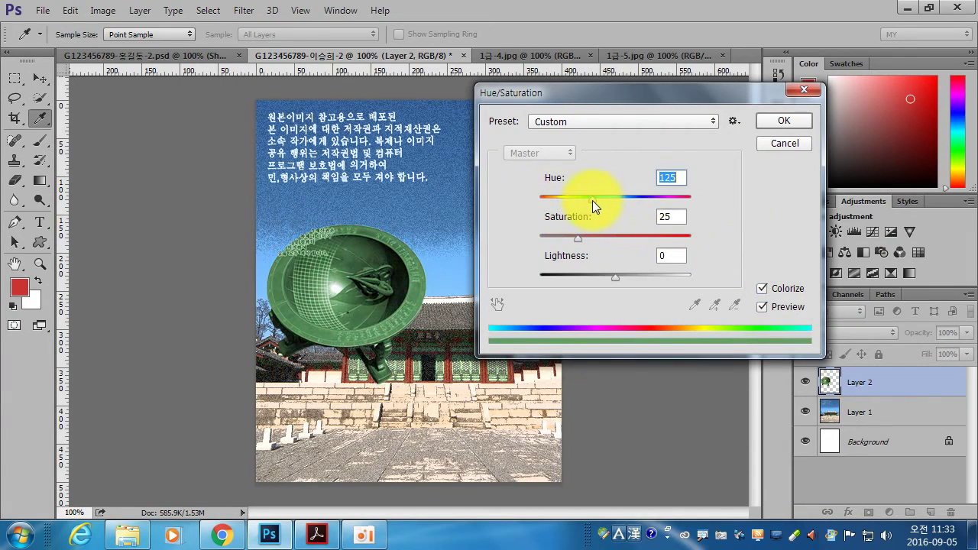
pyautogui.click(318, 535)
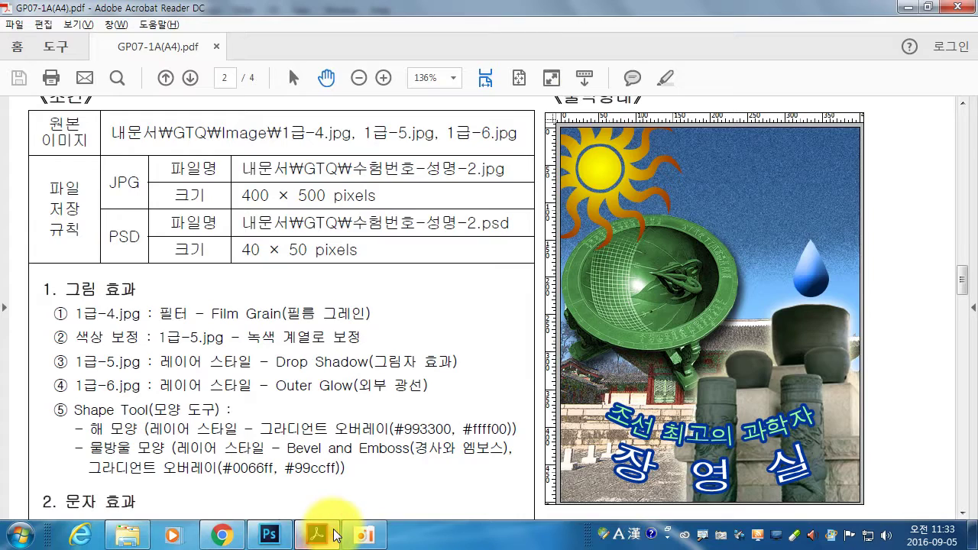
pyautogui.click(269, 534)
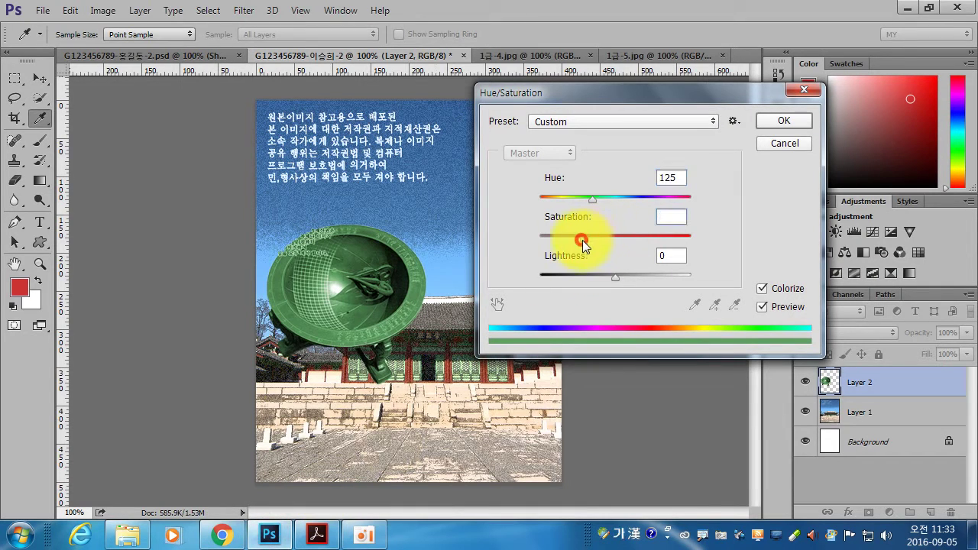
pyautogui.moveTo(580, 237); pyautogui.dragTo(607, 239)
pyautogui.click(793, 116)
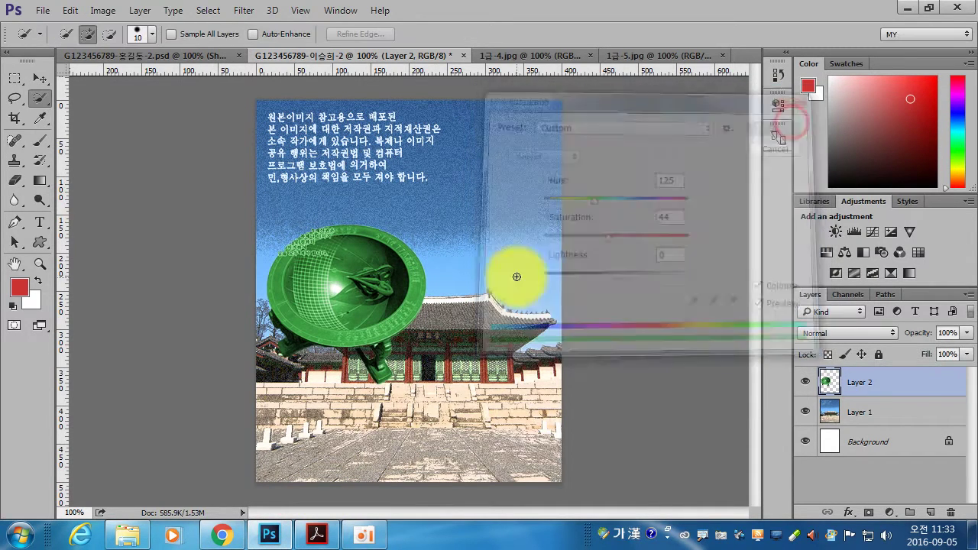
pyautogui.click(32, 96)
# - Add a Drop Shadow layer style to Layer 2, offset slightly from the sundial
pyautogui.click(40, 78)
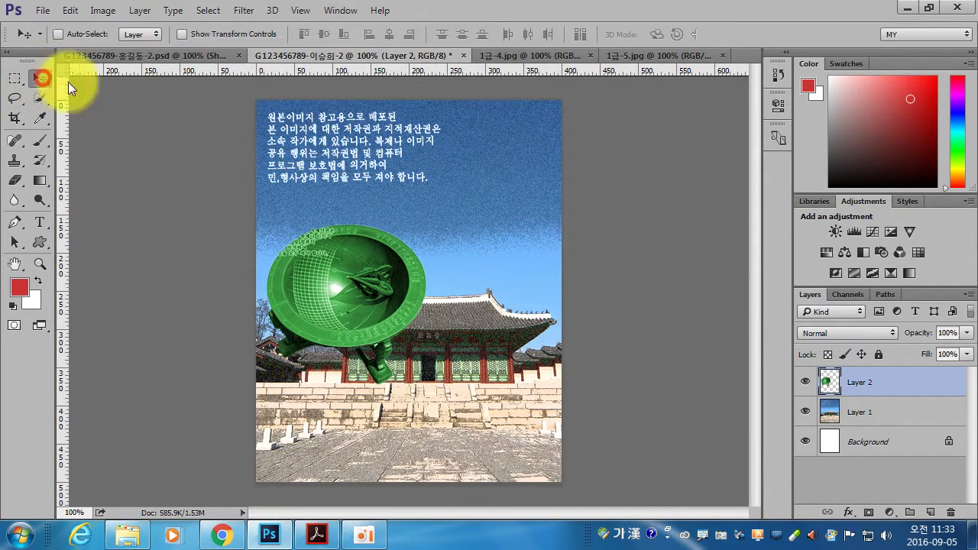
pyautogui.click(319, 537)
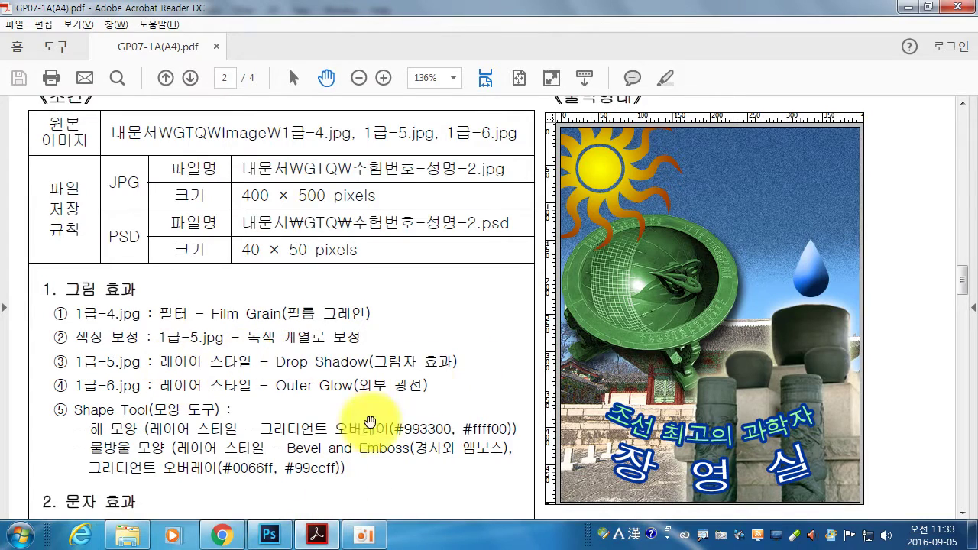
pyautogui.click(269, 535)
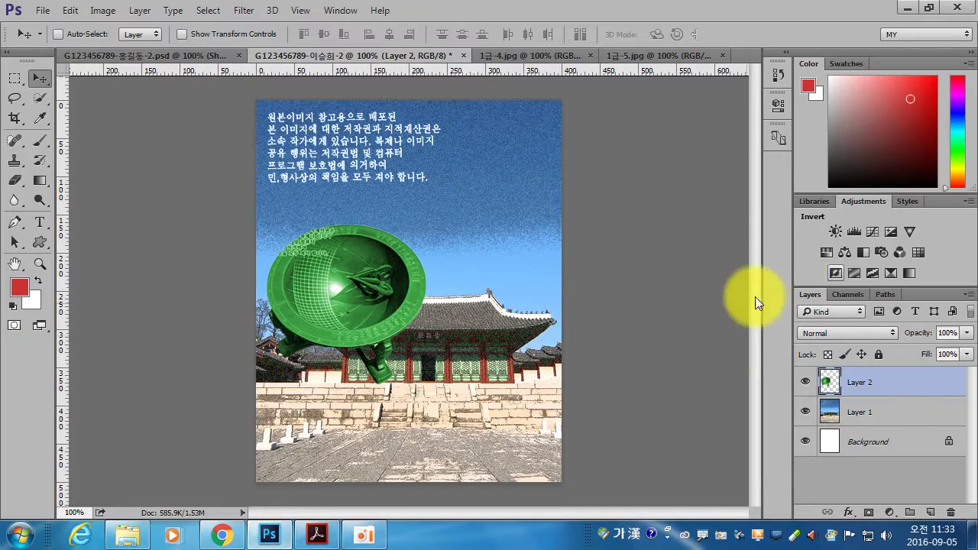
pyautogui.doubleClick(908, 380)
pyautogui.click(258, 342)
pyautogui.moveTo(504, 54); pyautogui.dragTo(773, 103)
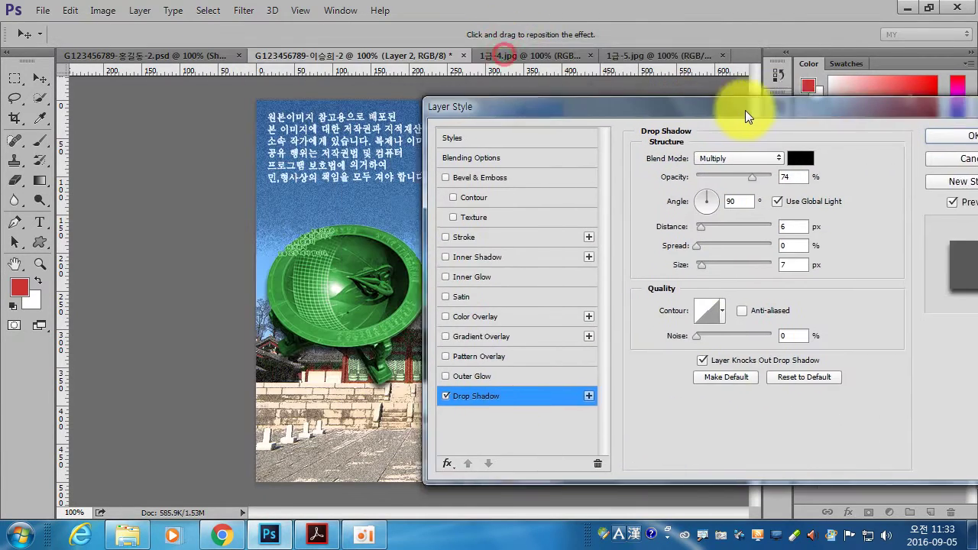
pyautogui.moveTo(436, 328); pyautogui.dragTo(439, 336)
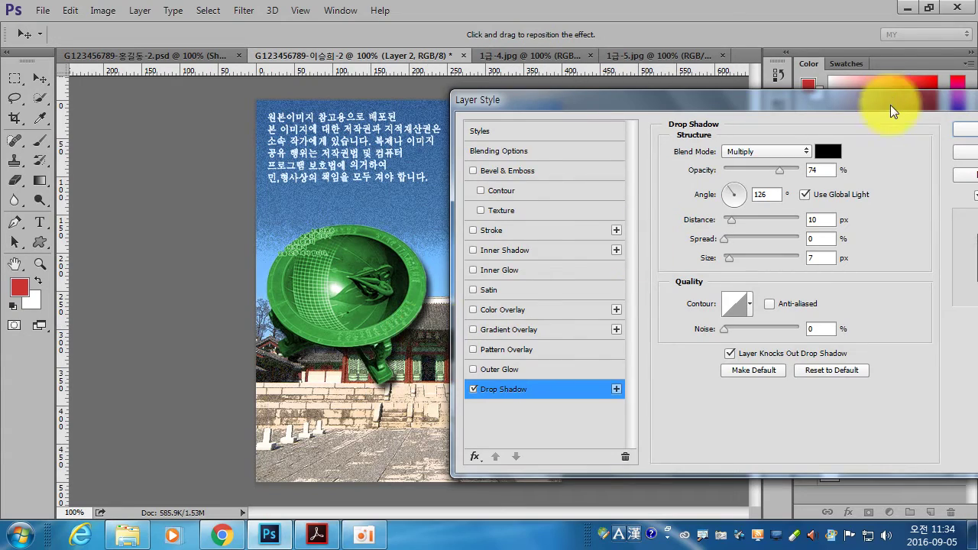
pyautogui.moveTo(890, 105); pyautogui.dragTo(694, 191)
pyautogui.click(832, 220)
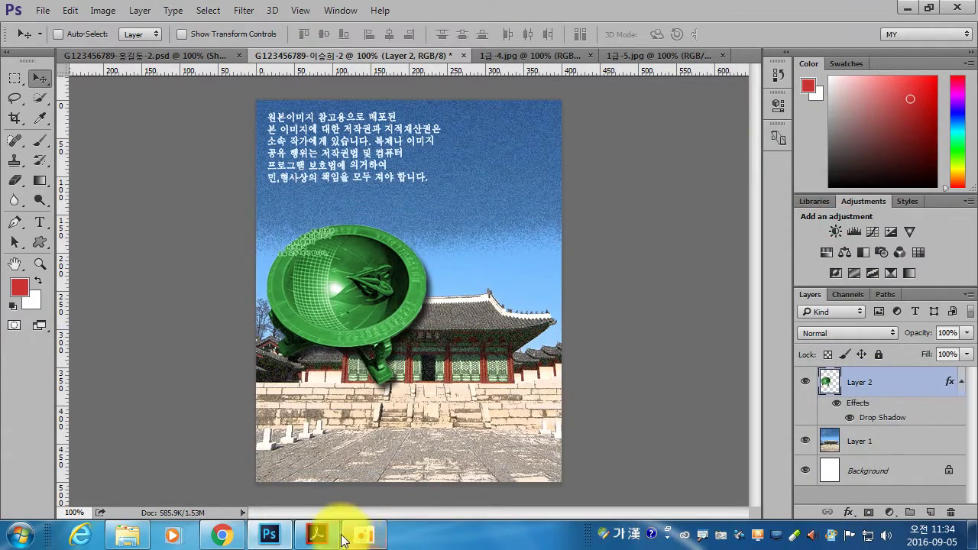
# - Check the PDF task instructions, then open the next source image 1급-6.jpg
pyautogui.click(319, 535)
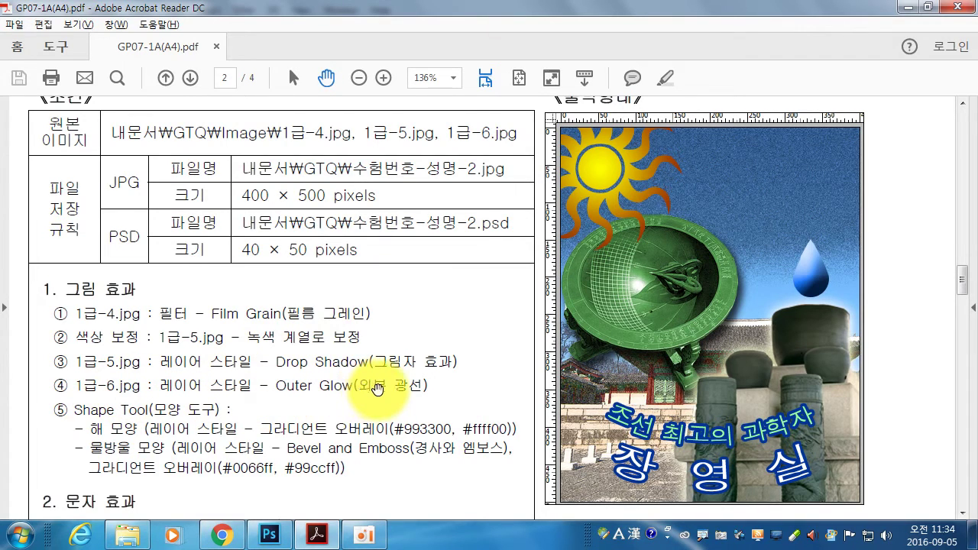
pyautogui.hotkey('alt', 'Tab')
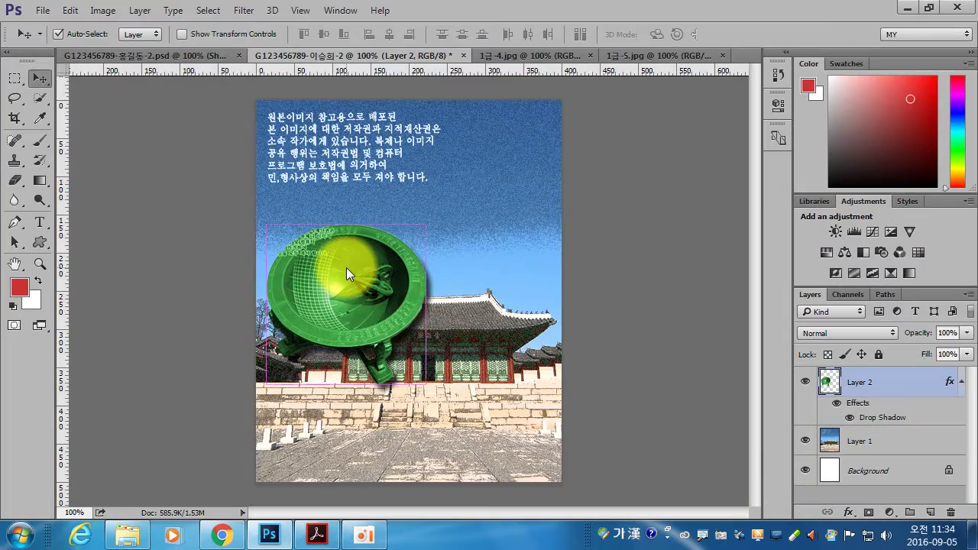
pyautogui.hotkey('ctrl', 'o')
# - Open 1급-6.jpg and compare it with the reference PDF
pyautogui.doubleClick(580, 131)
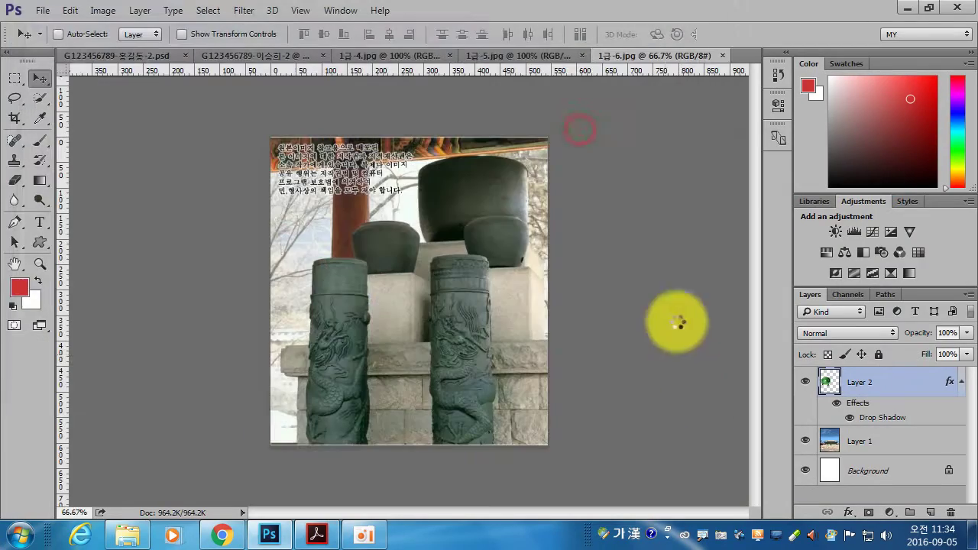
pyautogui.click(316, 535)
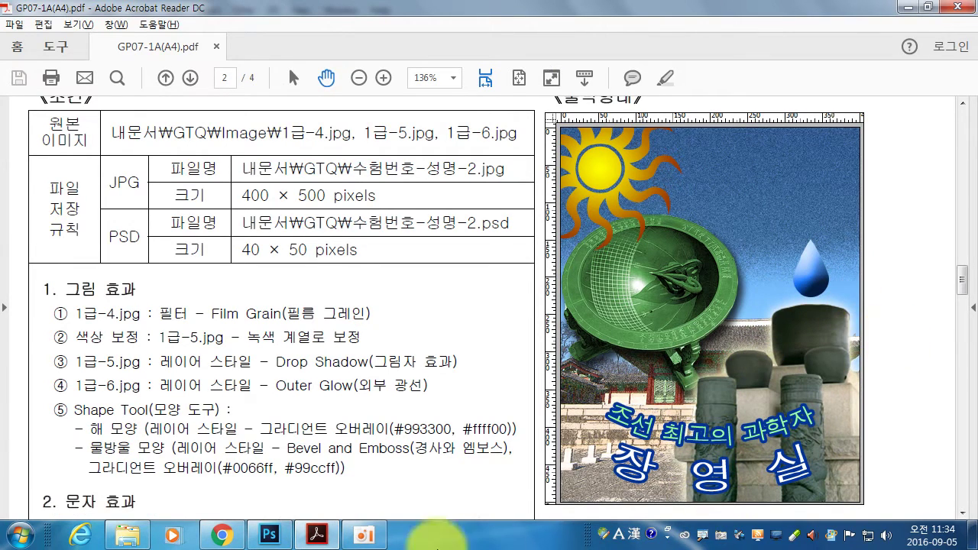
pyautogui.click(269, 535)
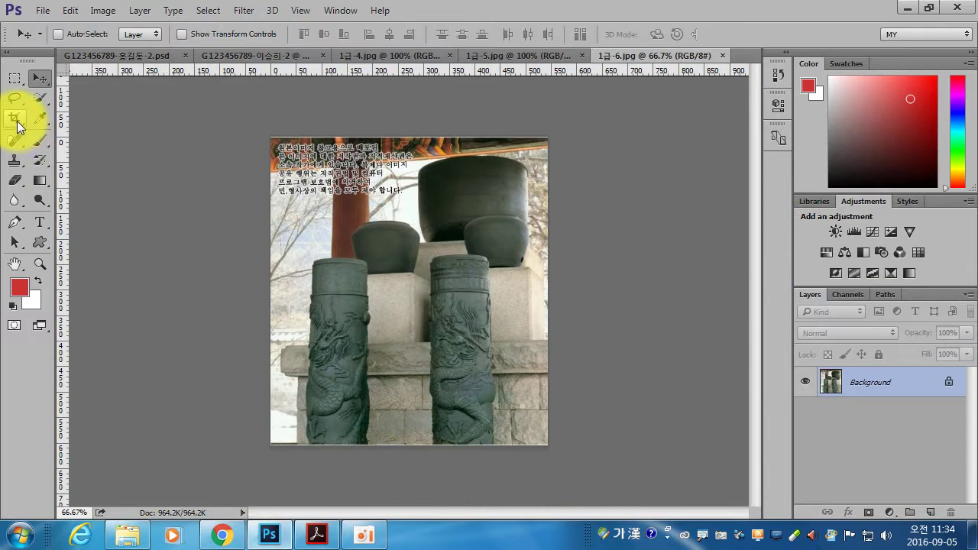
# - Quick-select the pillars, jars and lower-left stonework, trimming background at the right edge and lower-left corner
pyautogui.click(38, 97)
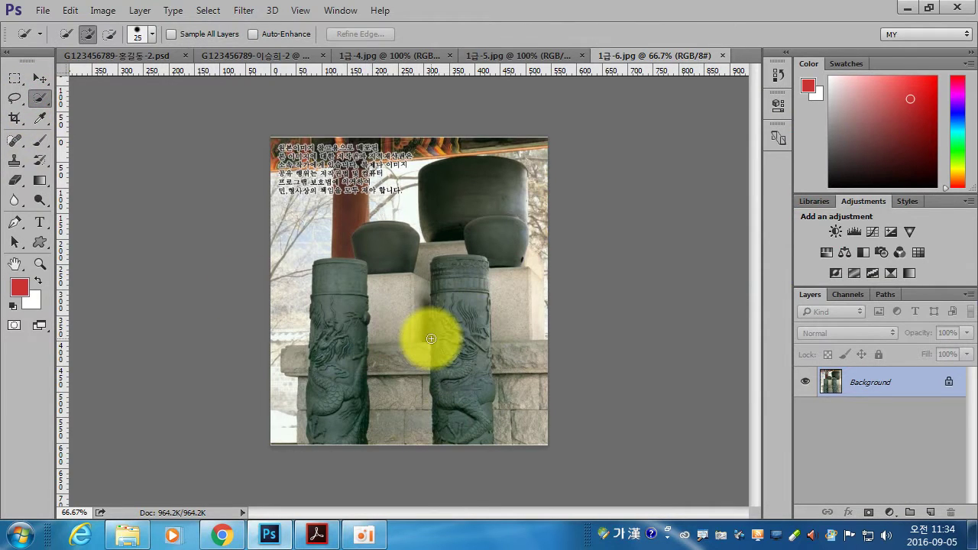
pyautogui.press(']')
pyautogui.press(']')
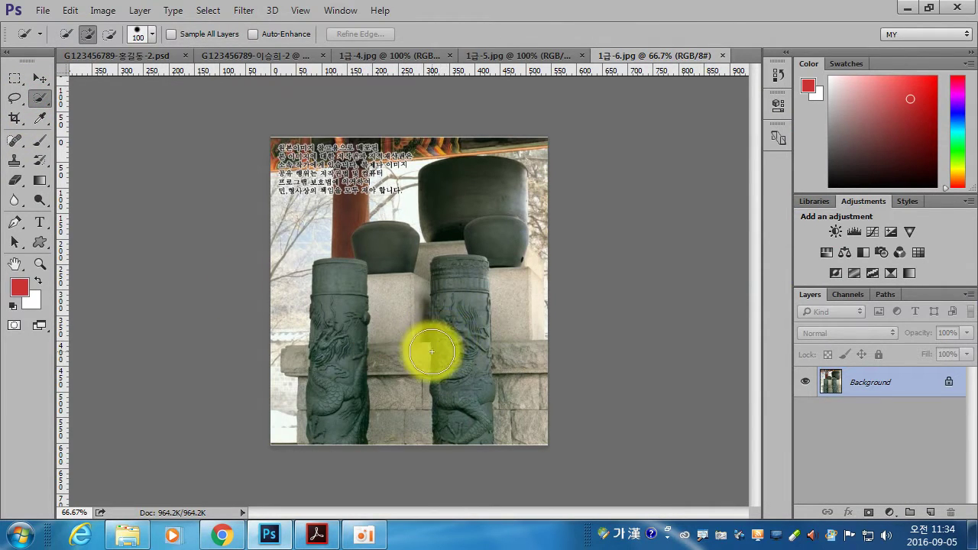
pyautogui.moveTo(445, 364)
pyautogui.mouseDown()
pyautogui.moveTo(317, 372)
pyautogui.moveTo(332, 395)
pyautogui.moveTo(361, 387)
pyautogui.mouseUp()
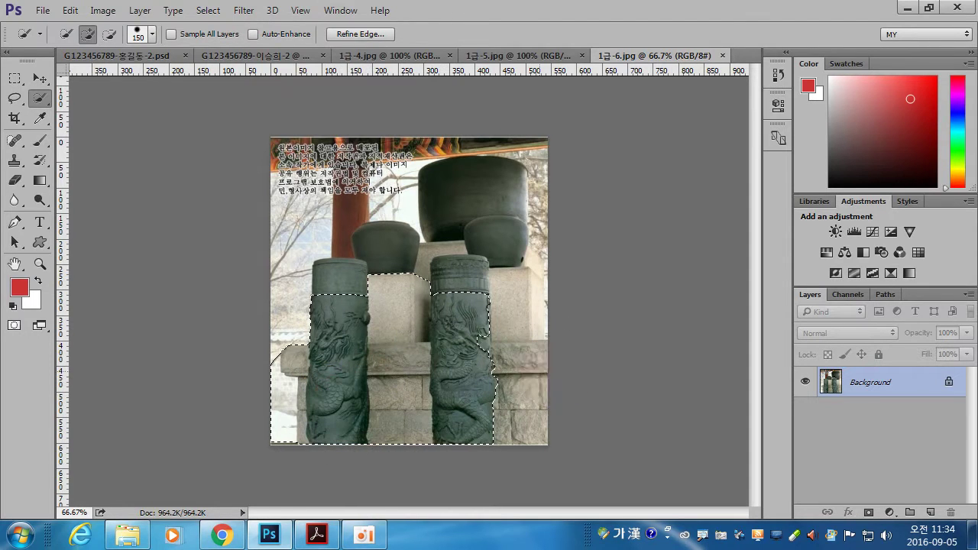
pyautogui.moveTo(497, 404)
pyautogui.mouseDown()
pyautogui.moveTo(497, 328)
pyautogui.moveTo(465, 257)
pyautogui.moveTo(405, 284)
pyautogui.moveTo(389, 280)
pyautogui.moveTo(399, 312)
pyautogui.moveTo(334, 182)
pyautogui.mouseUp()
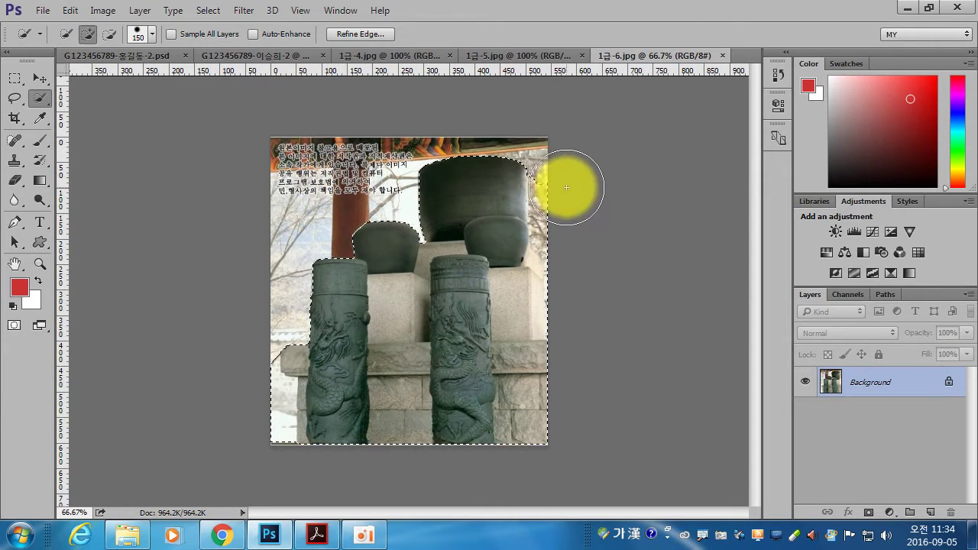
pyautogui.moveTo(572, 185); pyautogui.dragTo(578, 234)
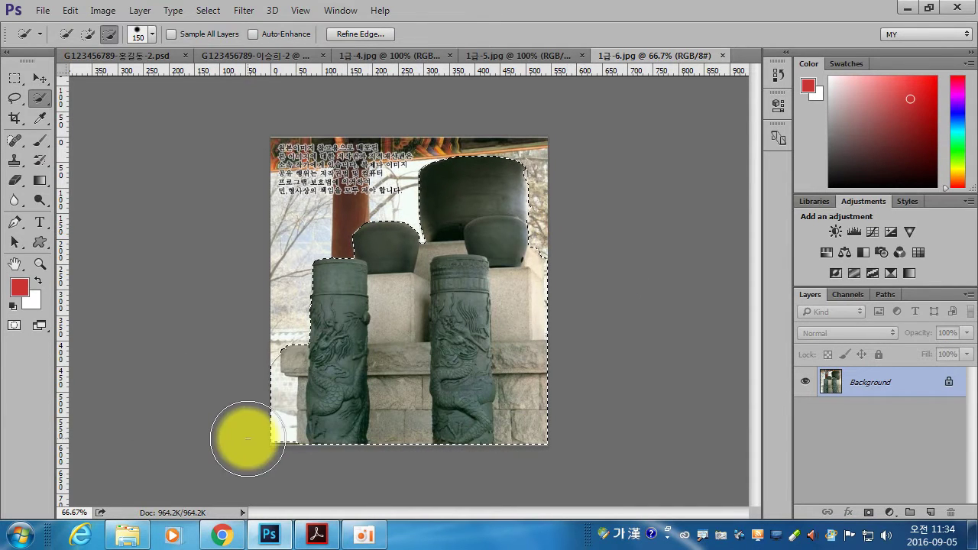
pyautogui.moveTo(244, 436)
pyautogui.mouseDown()
pyautogui.moveTo(258, 437)
pyautogui.moveTo(237, 396)
pyautogui.mouseUp()
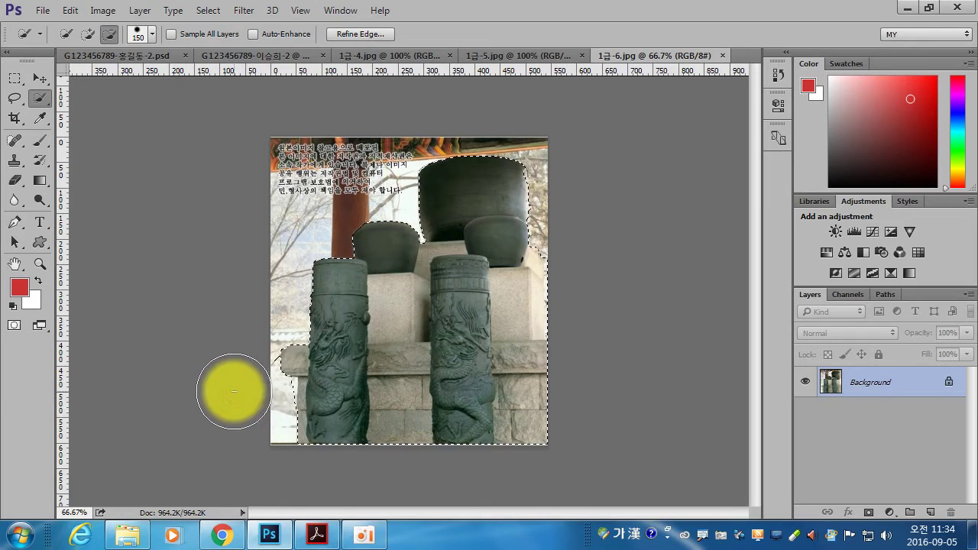
# - Refine the selection edges beside the left pillar and right jar with a smaller brush
pyautogui.press('[')
pyautogui.press('[')
pyautogui.press('[')
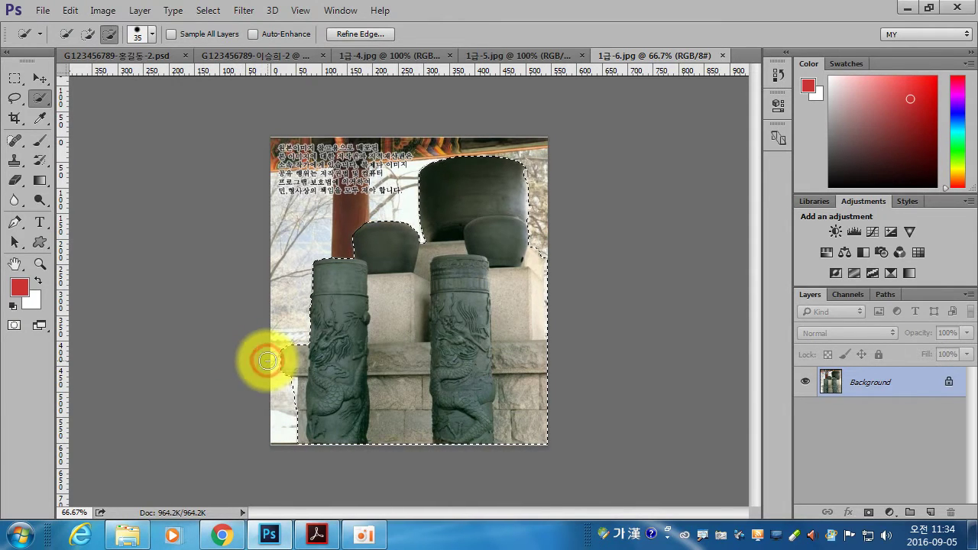
pyautogui.moveTo(267, 361); pyautogui.dragTo(292, 393)
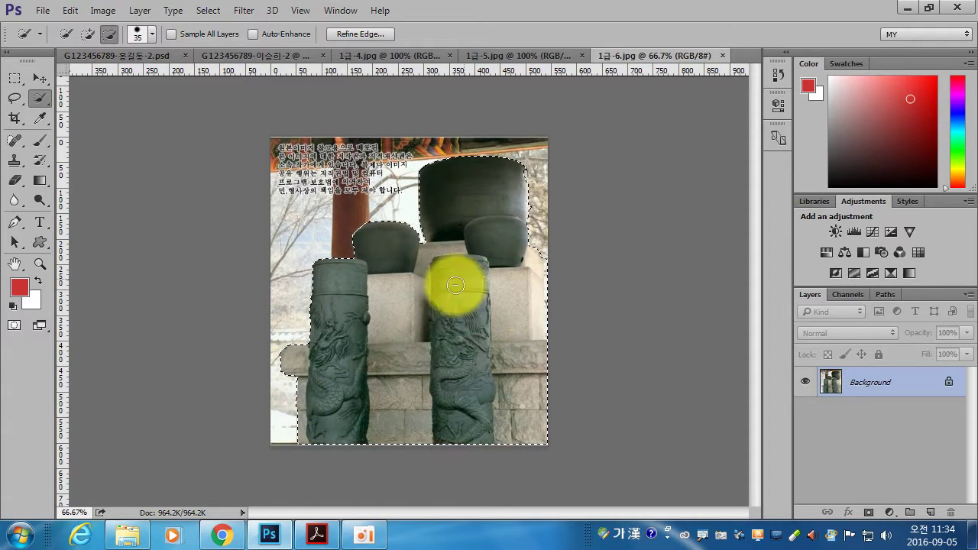
pyautogui.press('alt')
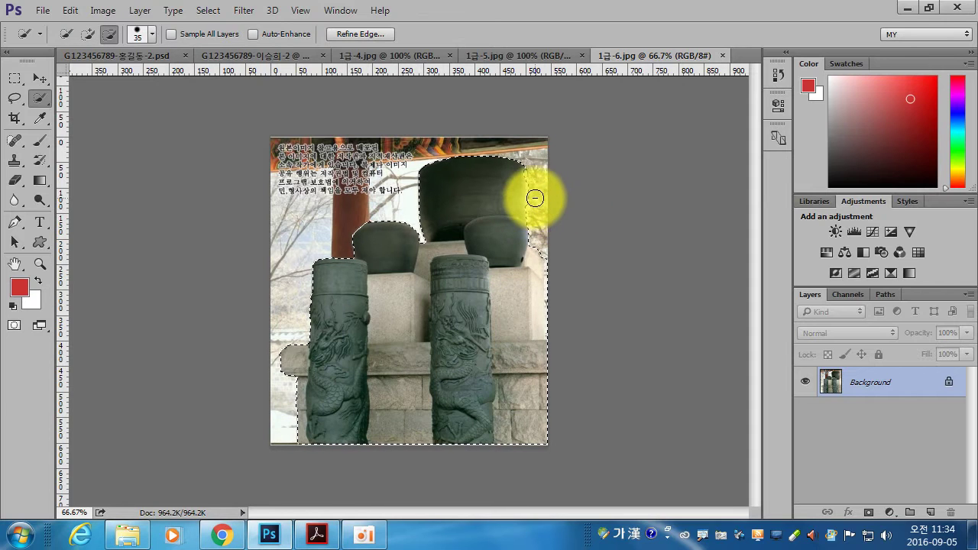
pyautogui.press('alt')
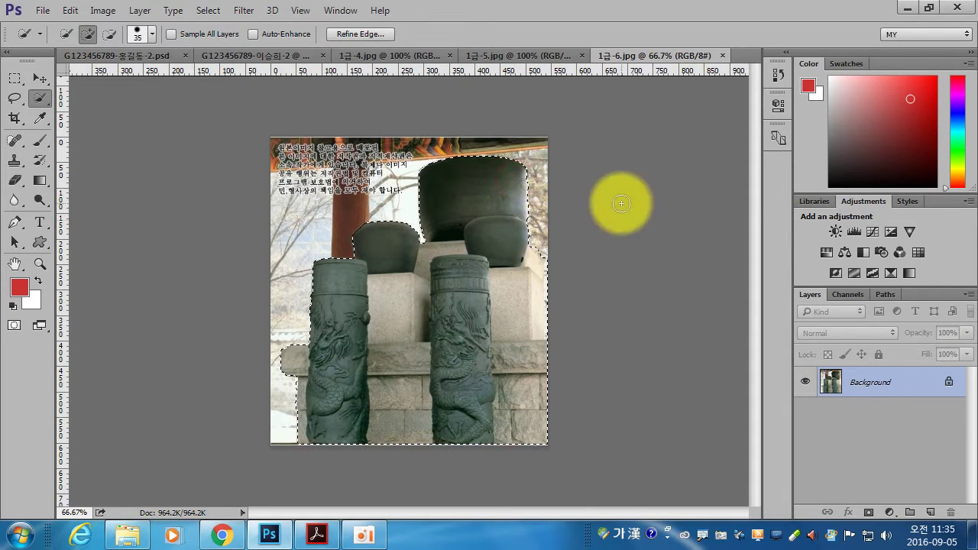
pyautogui.click(536, 264)
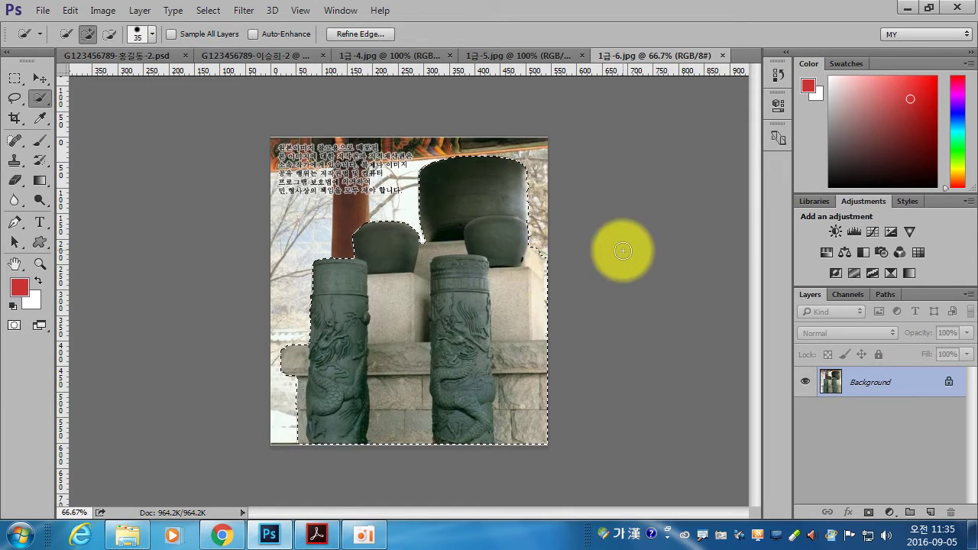
pyautogui.click(286, 54)
# - Paste the jars and pillars as Layer 3, scaled to about 44% in the lower-right corner
pyautogui.hotkey('ctrl', 'v')
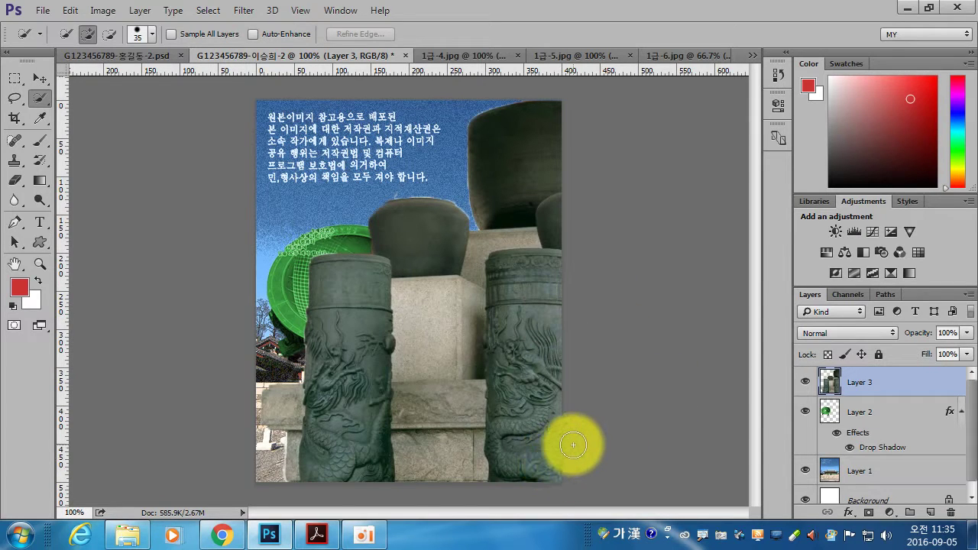
pyautogui.hotkey('ctrl', 't')
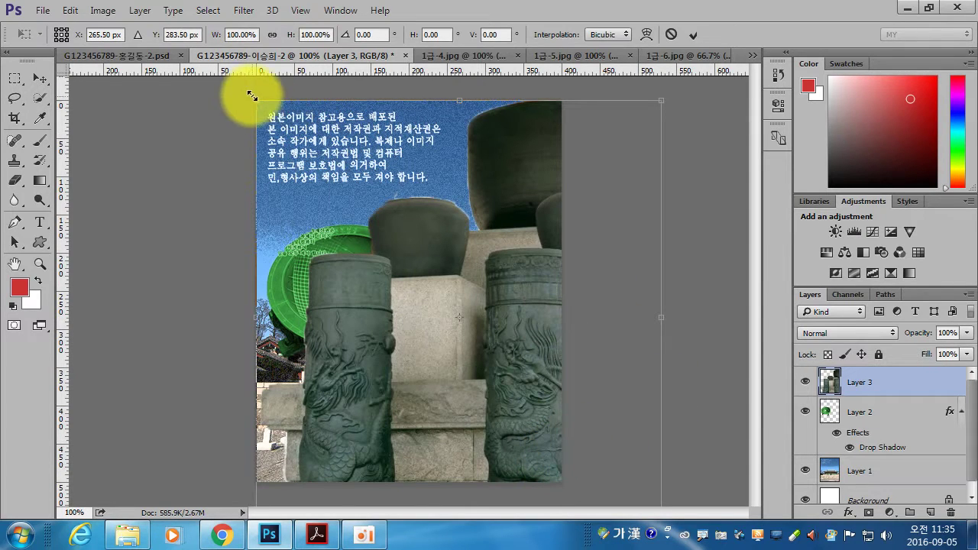
pyautogui.moveTo(252, 97)
pyautogui.mouseDown()
pyautogui.moveTo(328, 212)
pyautogui.moveTo(374, 260)
pyautogui.moveTo(371, 247)
pyautogui.mouseUp()
pyautogui.moveTo(507, 464); pyautogui.dragTo(495, 470)
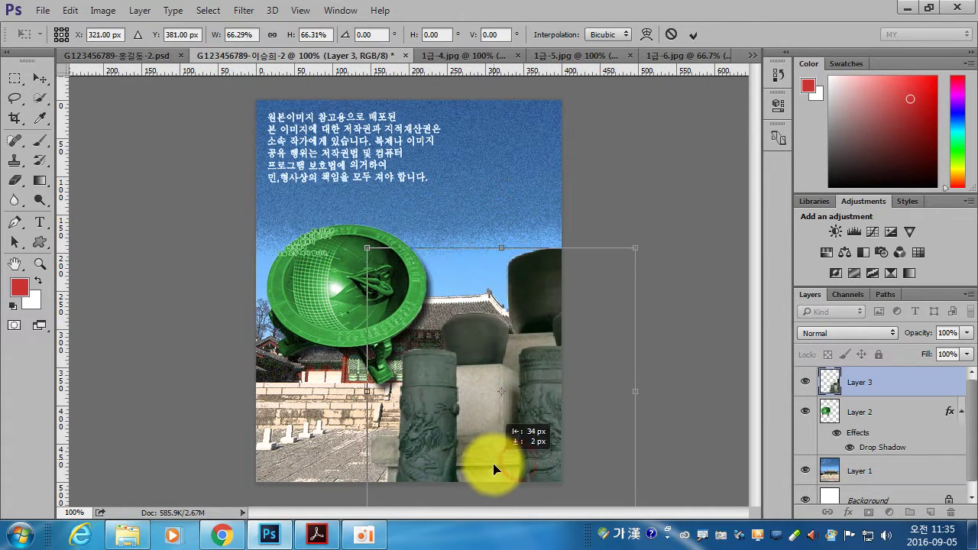
pyautogui.moveTo(364, 255); pyautogui.dragTo(407, 293)
pyautogui.moveTo(513, 439); pyautogui.dragTo(463, 437)
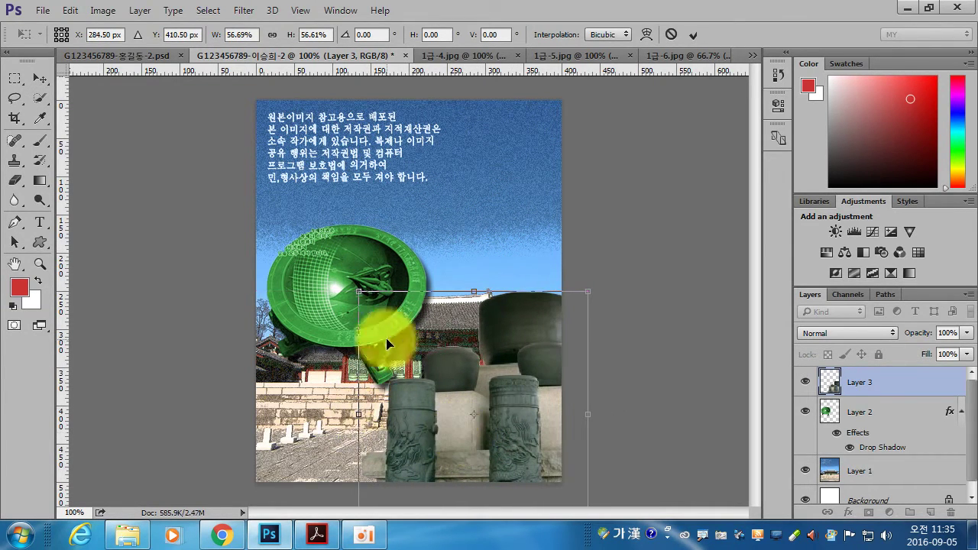
pyautogui.moveTo(359, 290); pyautogui.dragTo(372, 306)
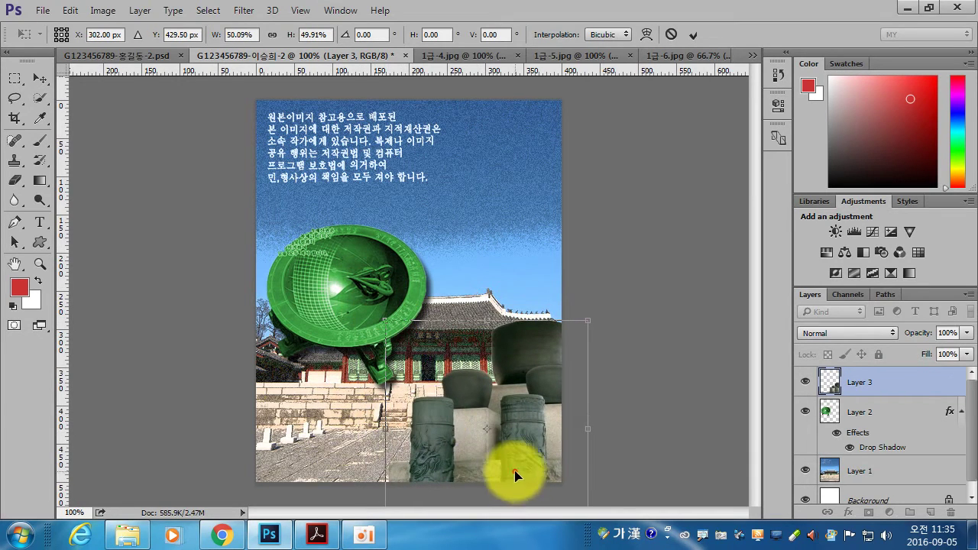
pyautogui.moveTo(509, 465)
pyautogui.mouseDown()
pyautogui.moveTo(495, 461)
pyautogui.moveTo(489, 432)
pyautogui.mouseUp()
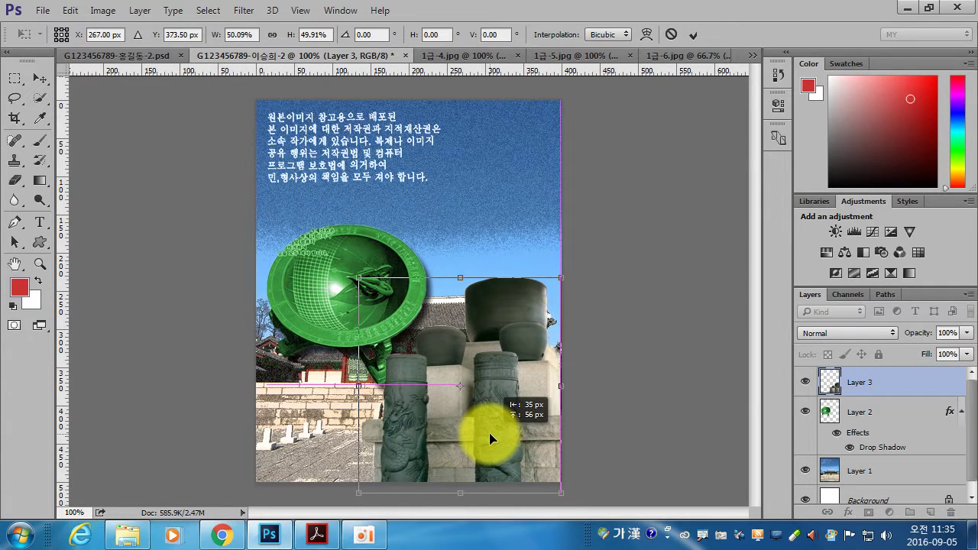
pyautogui.moveTo(359, 277); pyautogui.dragTo(390, 299)
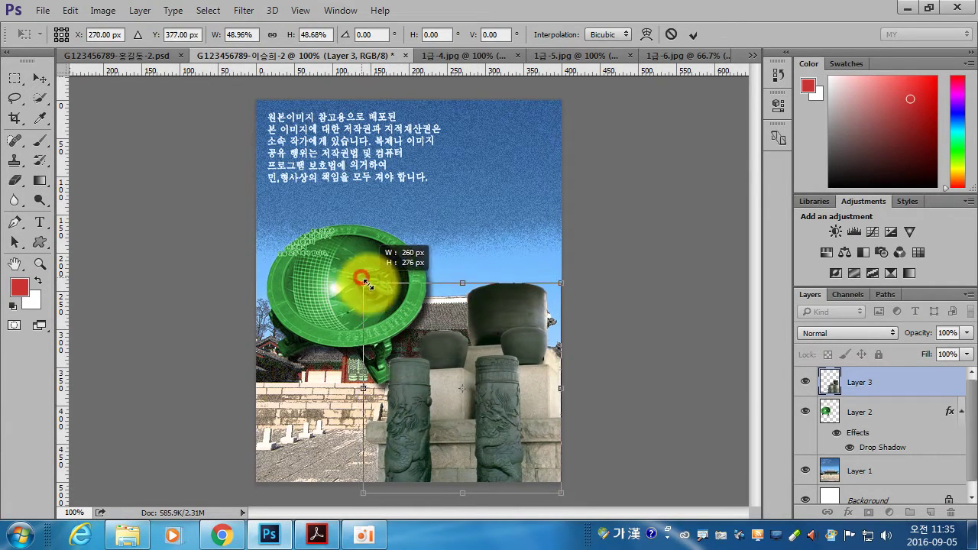
pyautogui.moveTo(513, 430); pyautogui.dragTo(512, 419)
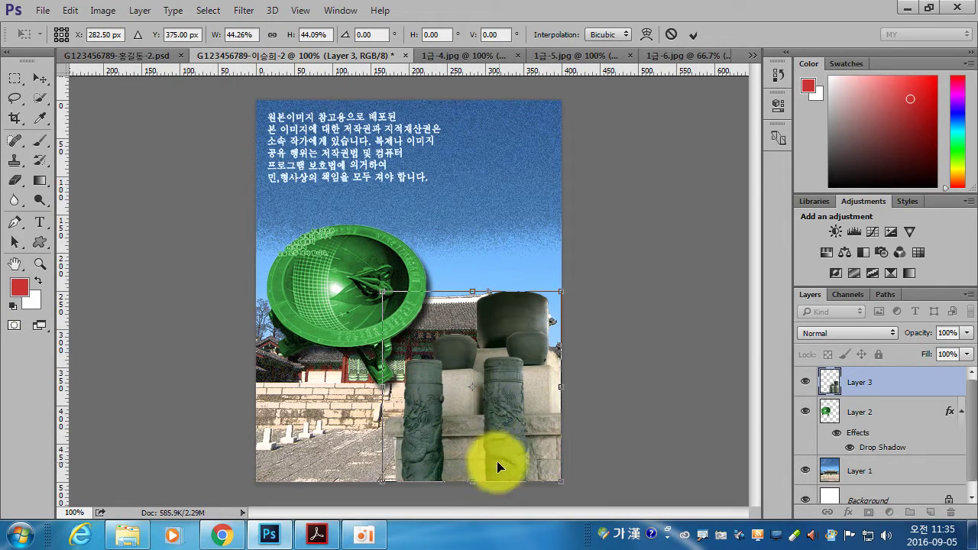
pyautogui.press('Return')
pyautogui.press('w')
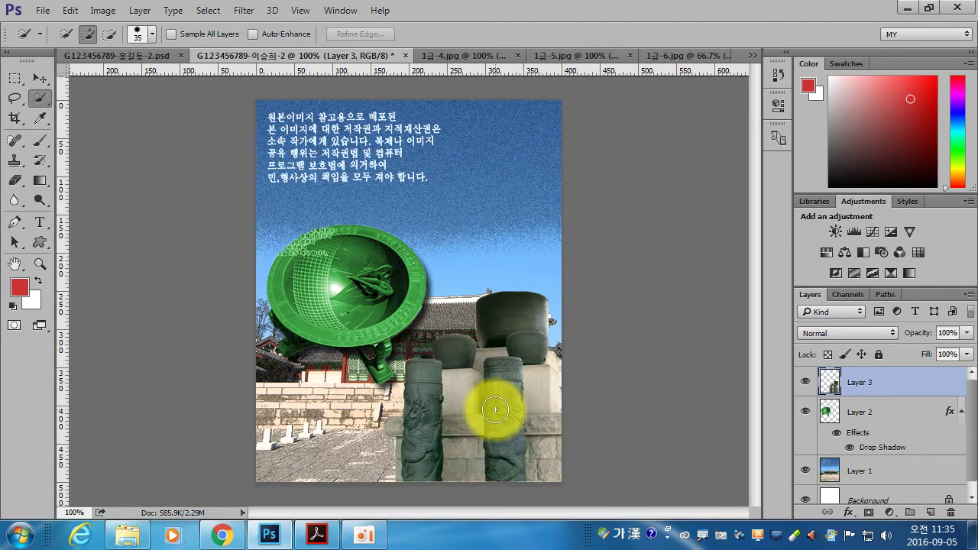
# - Apply an Outer Glow layer style to Layer 3's jars and pillars, checking the PDF requirements
pyautogui.click(316, 535)
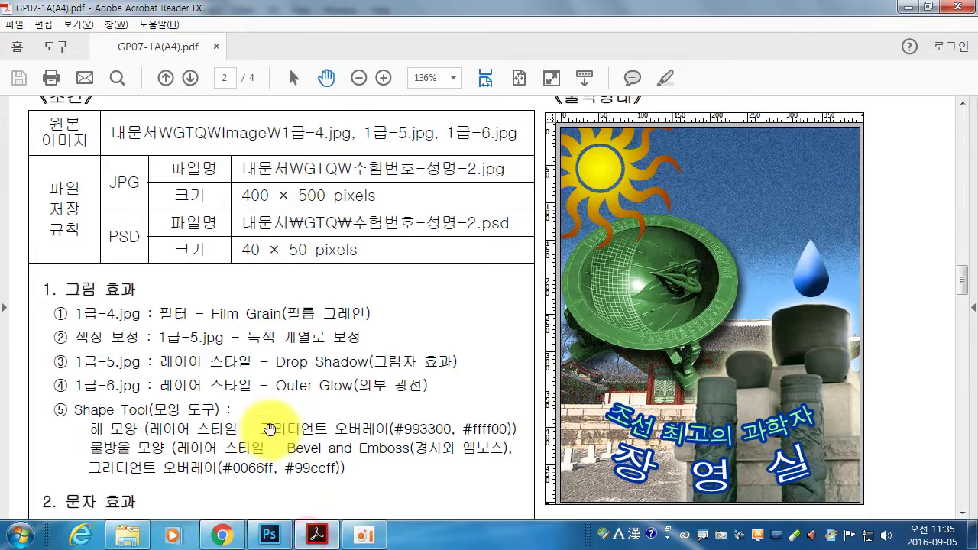
pyautogui.click(269, 535)
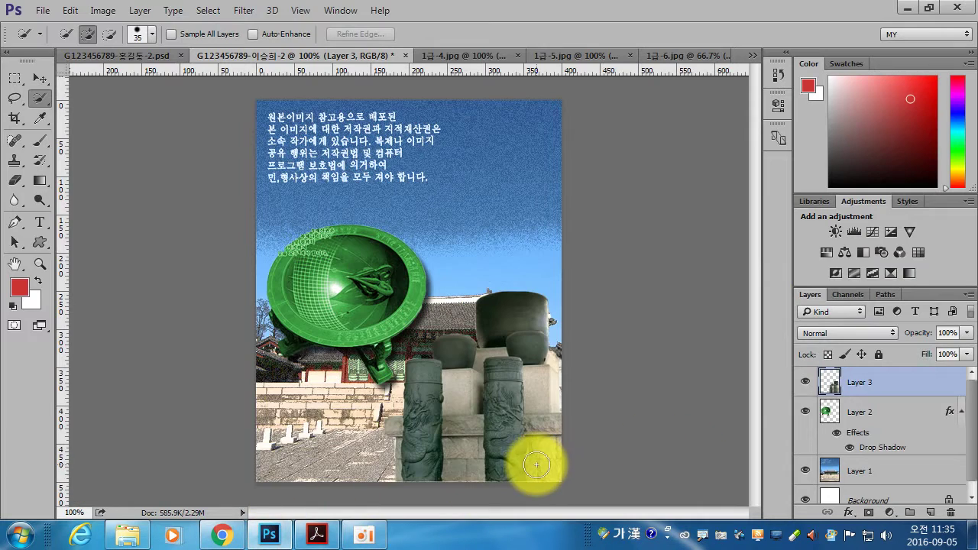
pyautogui.click(40, 78)
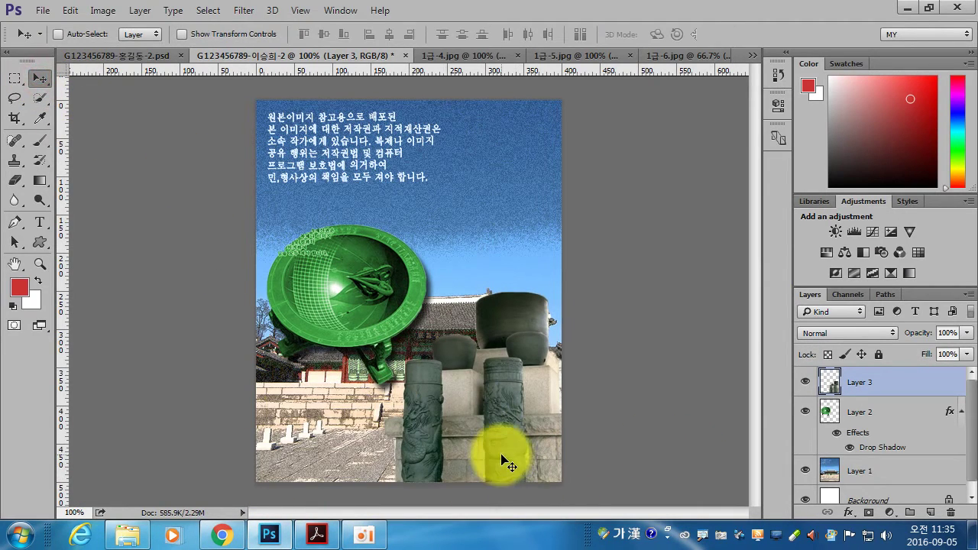
pyautogui.doubleClick(910, 373)
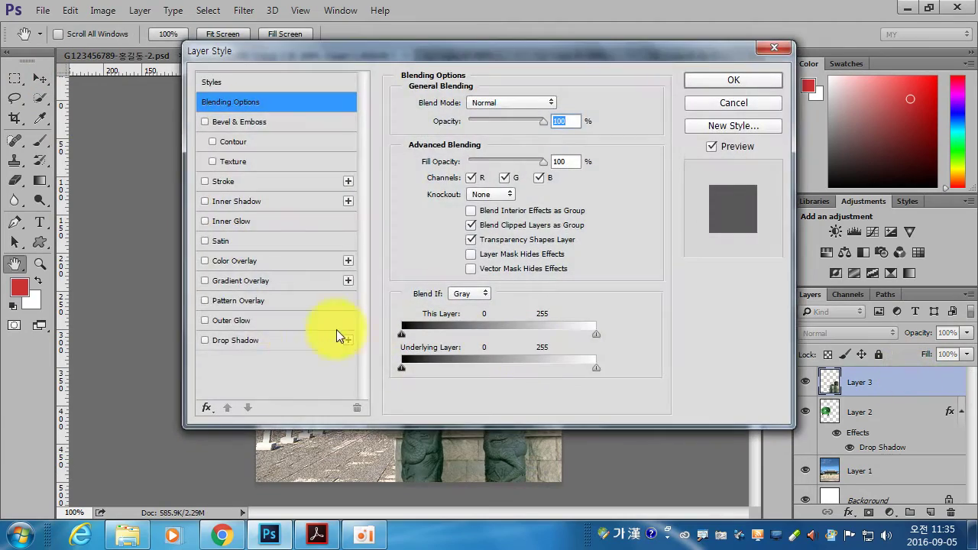
pyautogui.click(244, 321)
pyautogui.moveTo(504, 49); pyautogui.dragTo(677, 411)
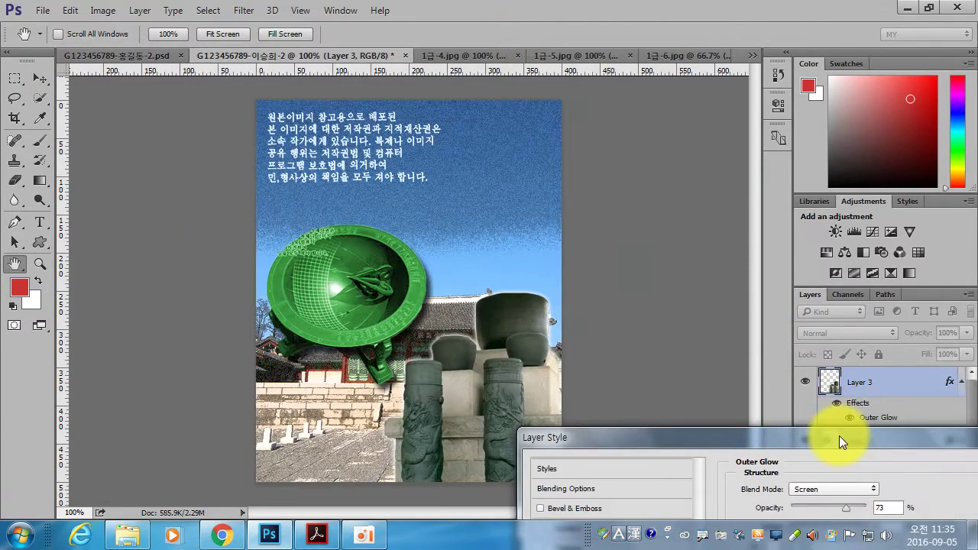
pyautogui.click(906, 442)
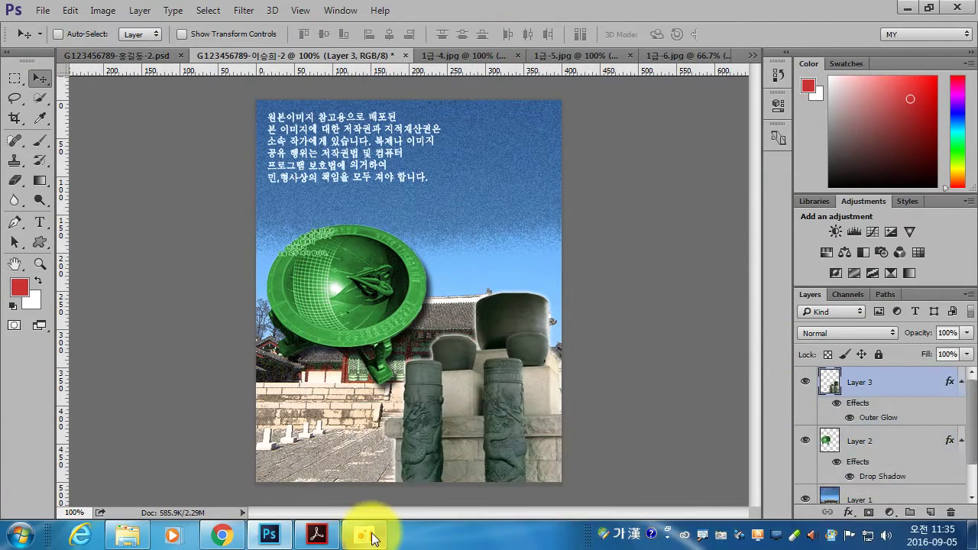
pyautogui.click(317, 535)
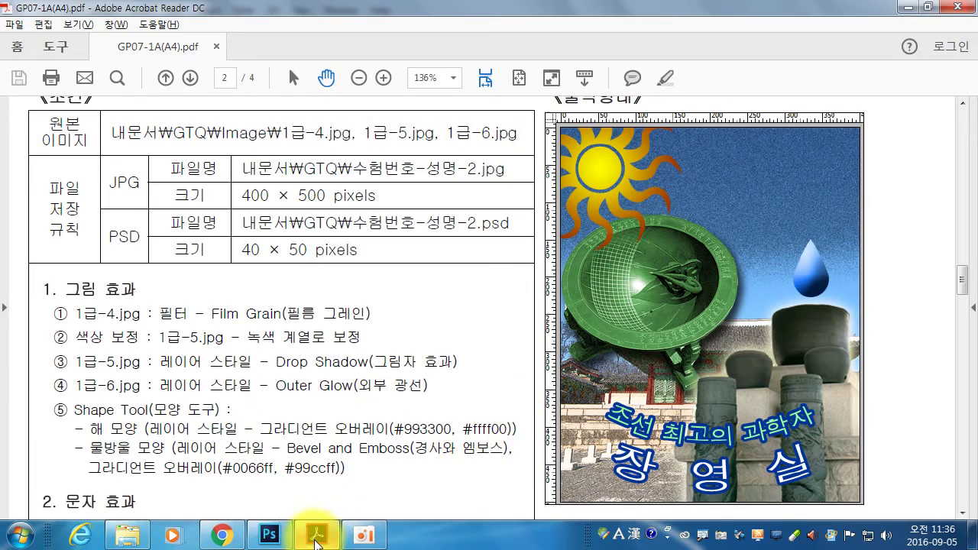
pyautogui.click(269, 535)
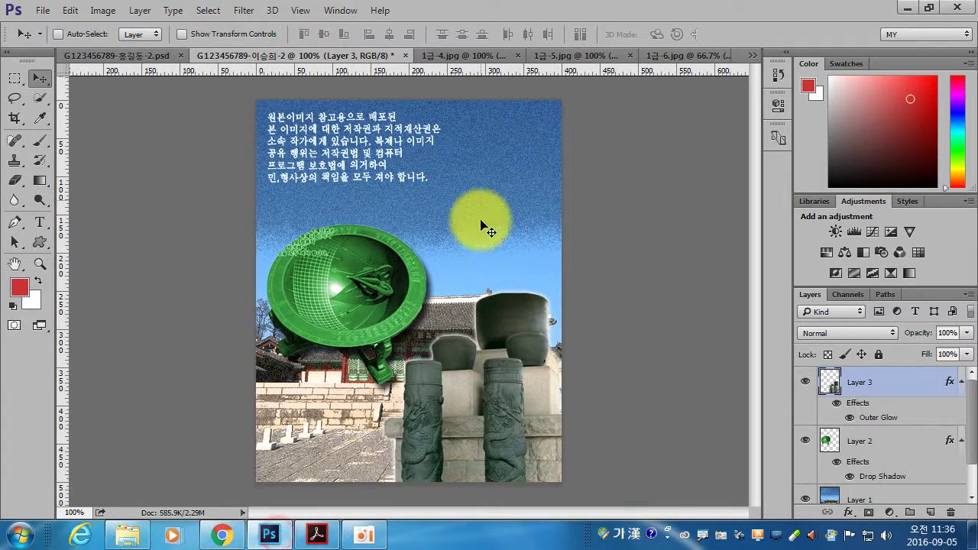
# - Draw a sun custom shape as Shape 1 and move it to the top-left corner
pyautogui.click(43, 248)
pyautogui.click(594, 34)
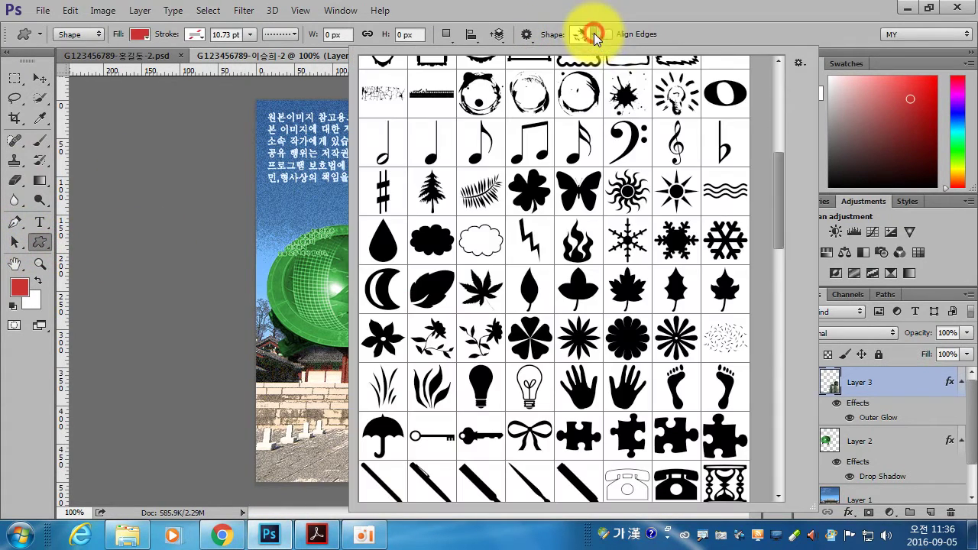
pyautogui.doubleClick(623, 193)
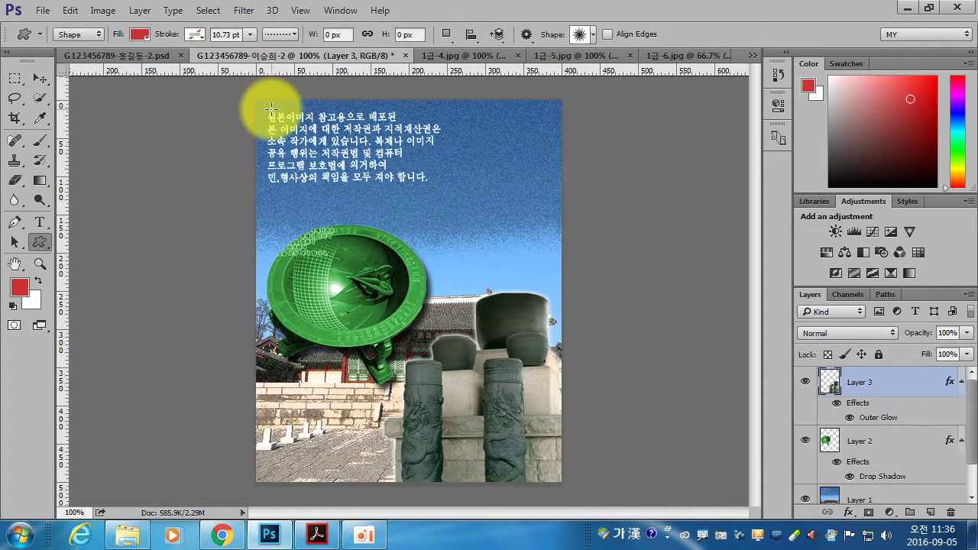
pyautogui.moveTo(267, 107); pyautogui.dragTo(427, 258)
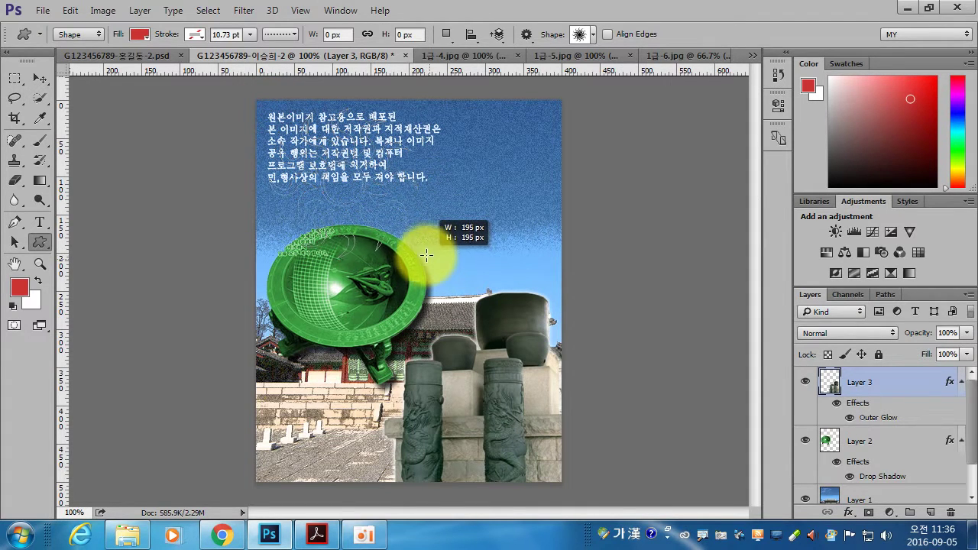
pyautogui.moveTo(426, 257); pyautogui.dragTo(399, 239)
pyautogui.click(41, 78)
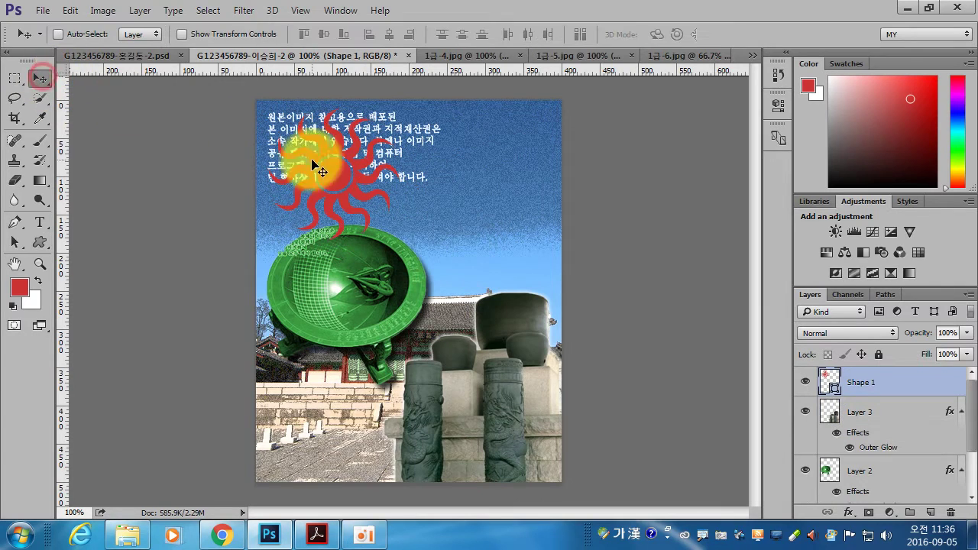
pyautogui.moveTo(332, 185); pyautogui.dragTo(293, 150)
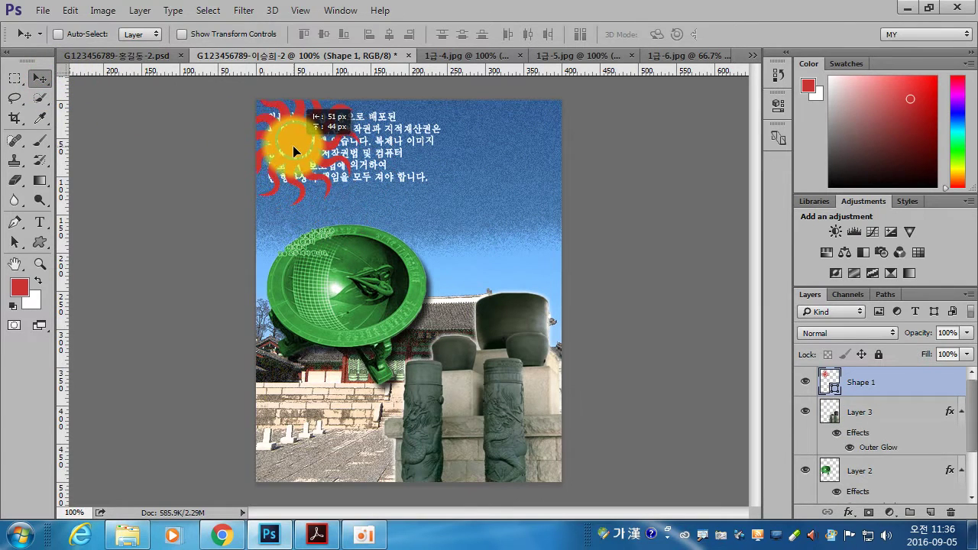
# - Add a Gradient Overlay to the sun shape and start editing its gradient
pyautogui.doubleClick(909, 382)
pyautogui.click(273, 278)
pyautogui.moveTo(587, 35)
pyautogui.mouseDown()
pyautogui.moveTo(769, 191)
pyautogui.moveTo(765, 146)
pyautogui.mouseUp()
pyautogui.click(677, 238)
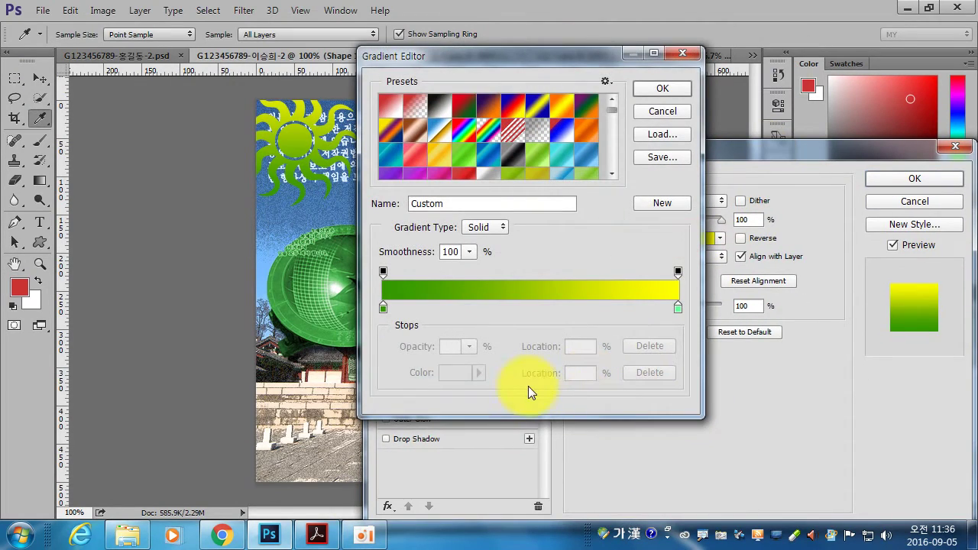
pyautogui.click(311, 536)
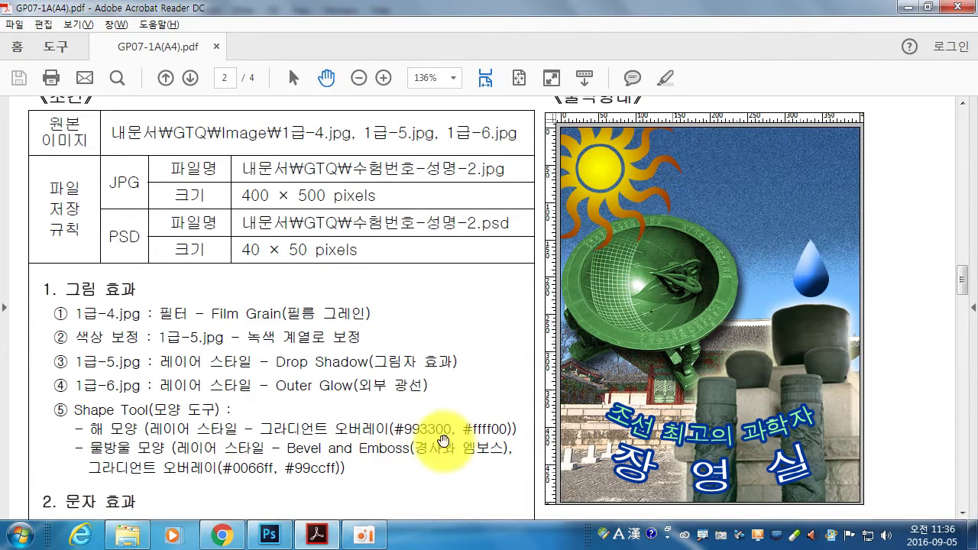
pyautogui.click(284, 535)
# - Remove the extra colour stop and set the left gradient stop to brown #993300
pyautogui.click(383, 307)
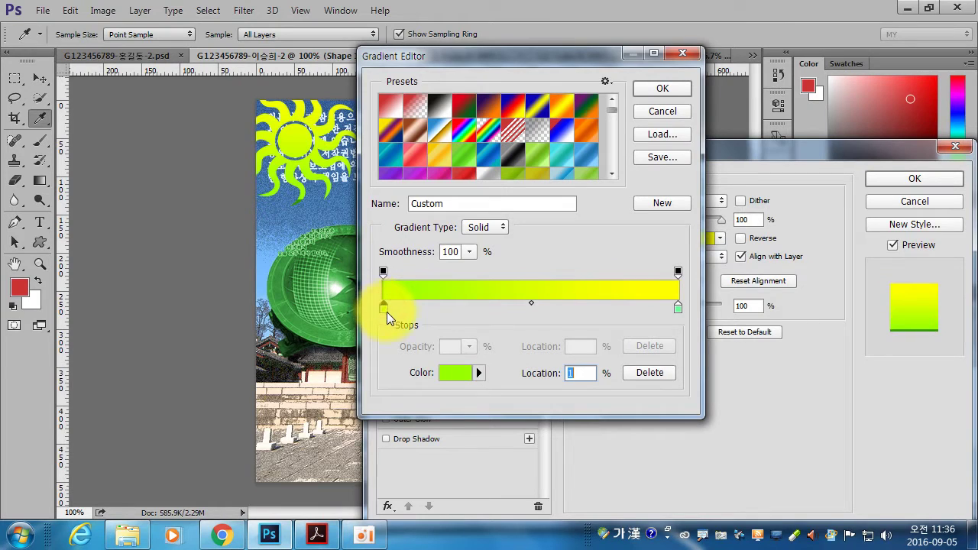
pyautogui.click(384, 309)
pyautogui.moveTo(386, 309); pyautogui.dragTo(365, 366)
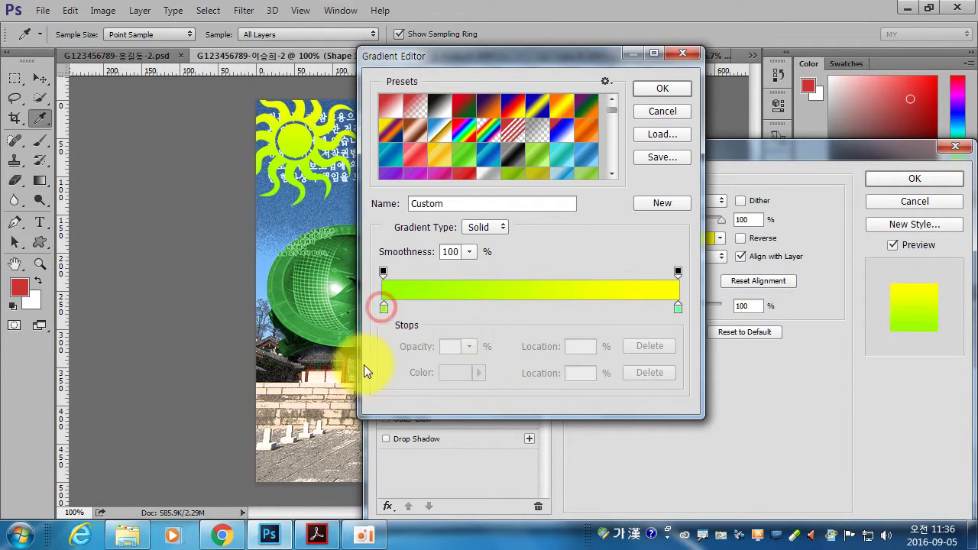
pyautogui.click(384, 308)
pyautogui.click(456, 373)
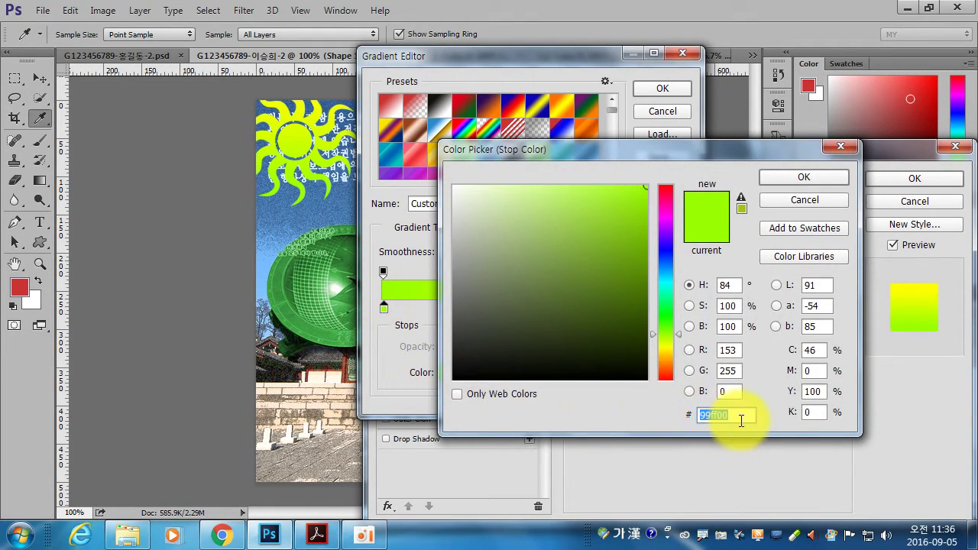
pyautogui.write('993300')
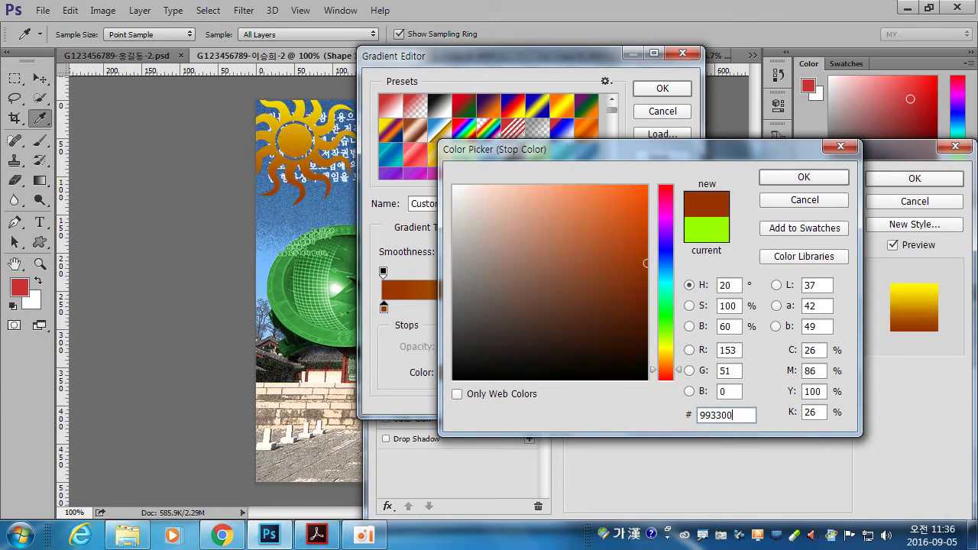
pyautogui.click(795, 177)
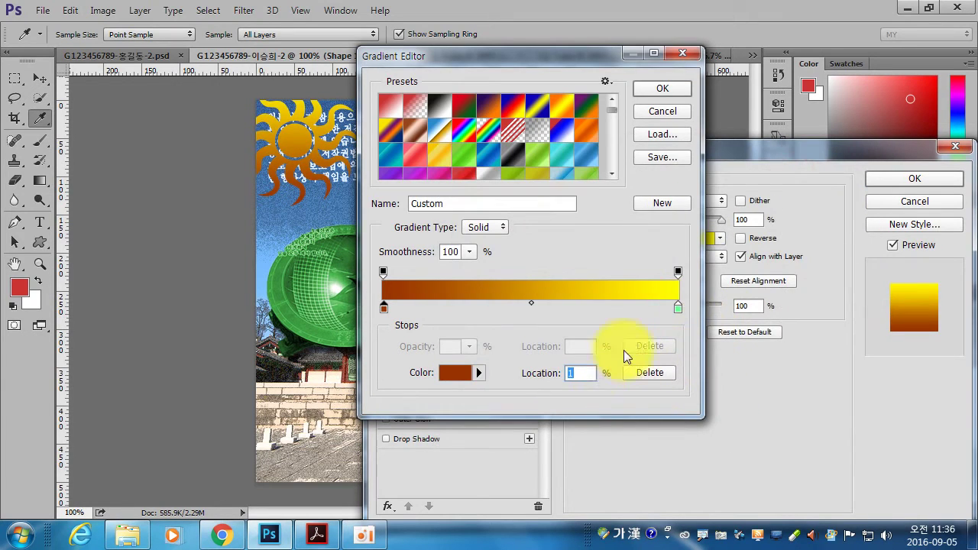
# - Set the right gradient stop to yellow #ffff00 and accept the gradient
pyautogui.click(678, 305)
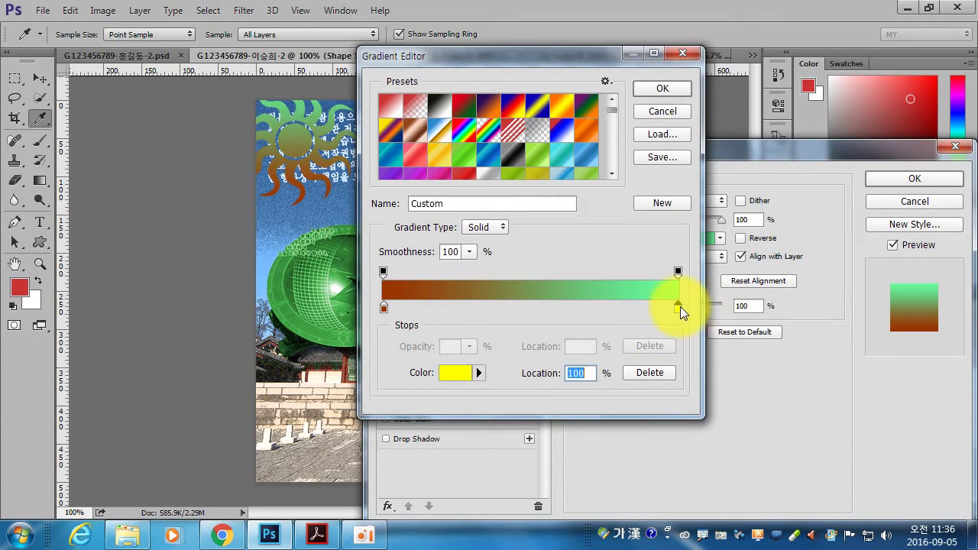
pyautogui.click(678, 307)
pyautogui.click(457, 373)
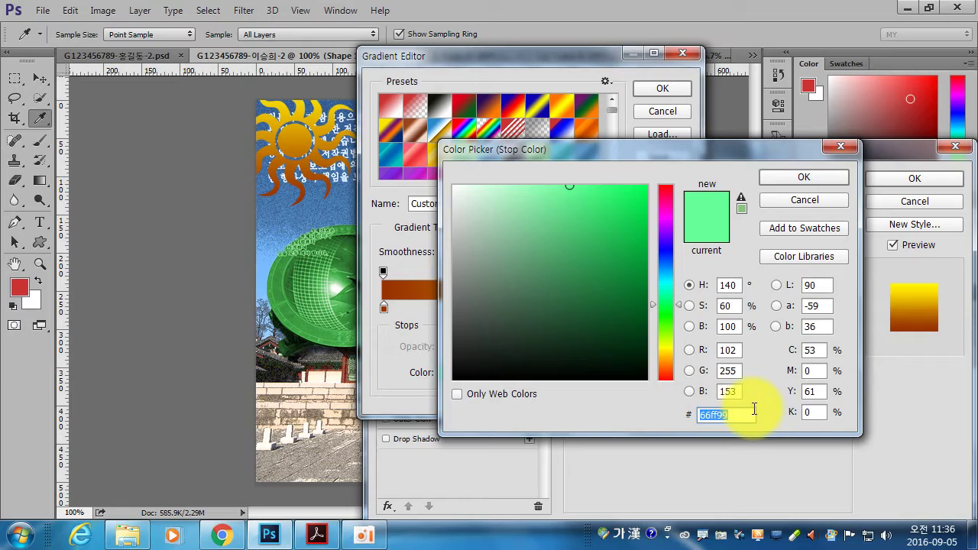
pyautogui.press('BackSpace')
pyautogui.press('Hangul')
pyautogui.write('ff')
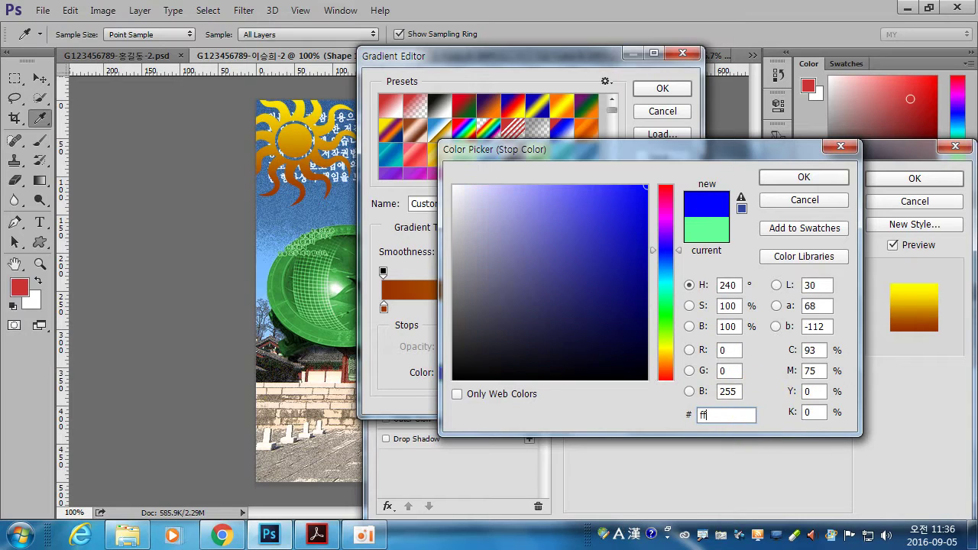
pyautogui.write('ff00')
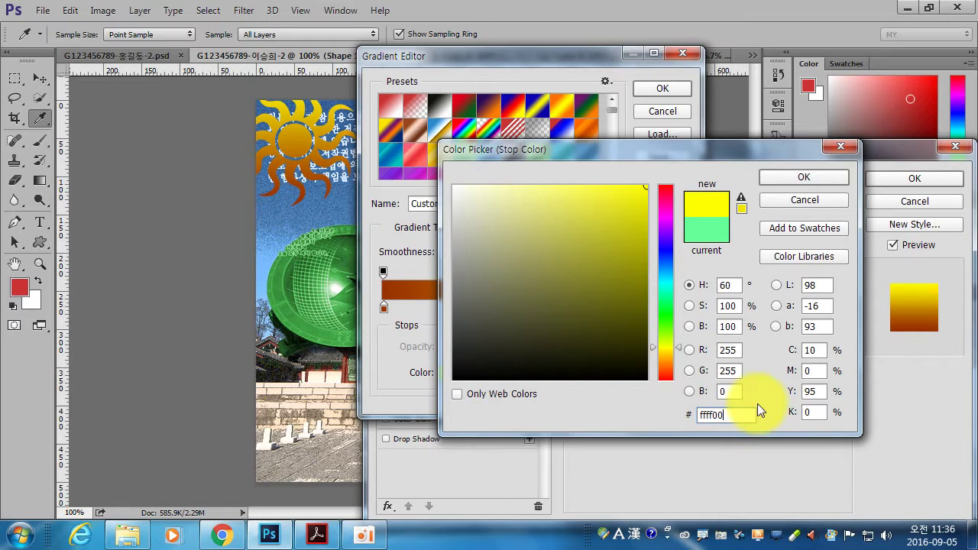
pyautogui.click(827, 179)
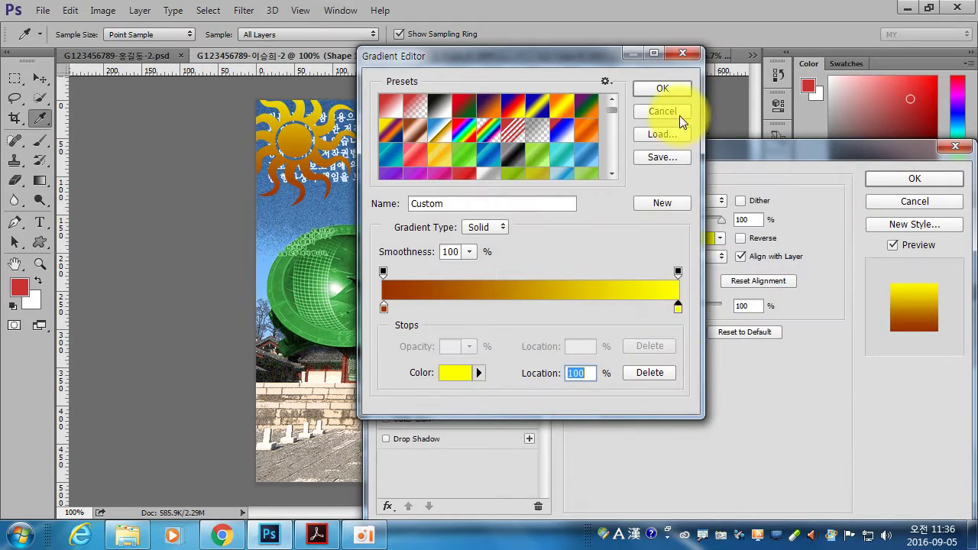
pyautogui.click(663, 88)
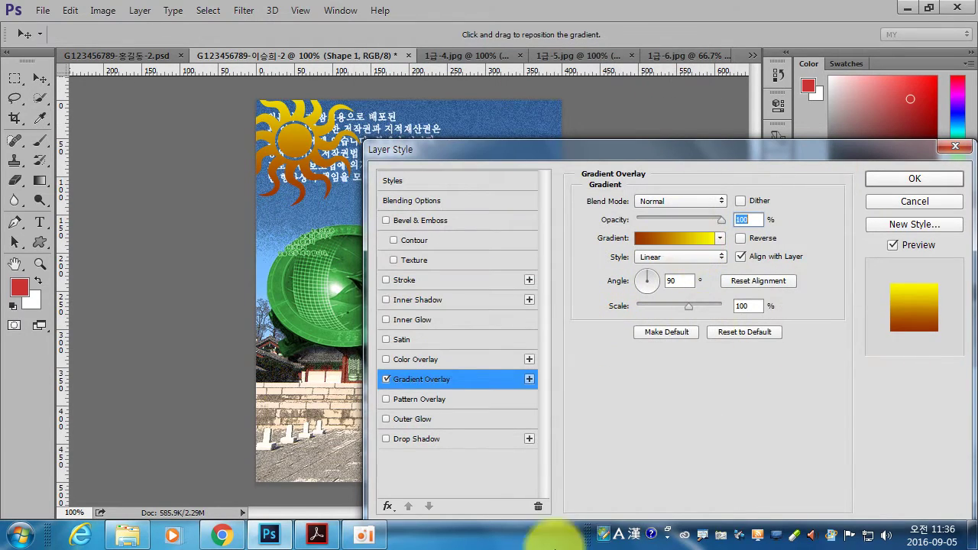
# - Make the sun's gradient Radial and reversed for a yellow centre, then nudge the sun slightly
pyautogui.click(317, 535)
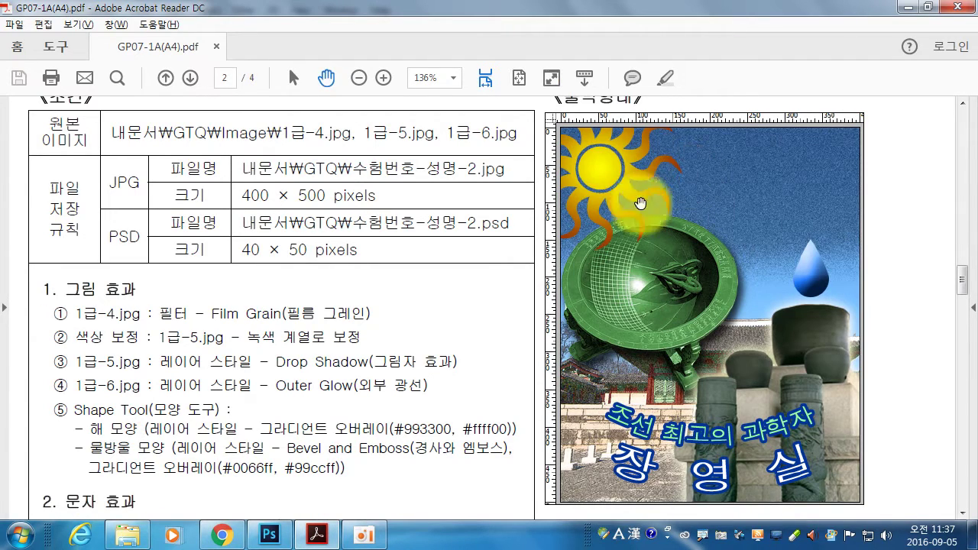
pyautogui.click(269, 535)
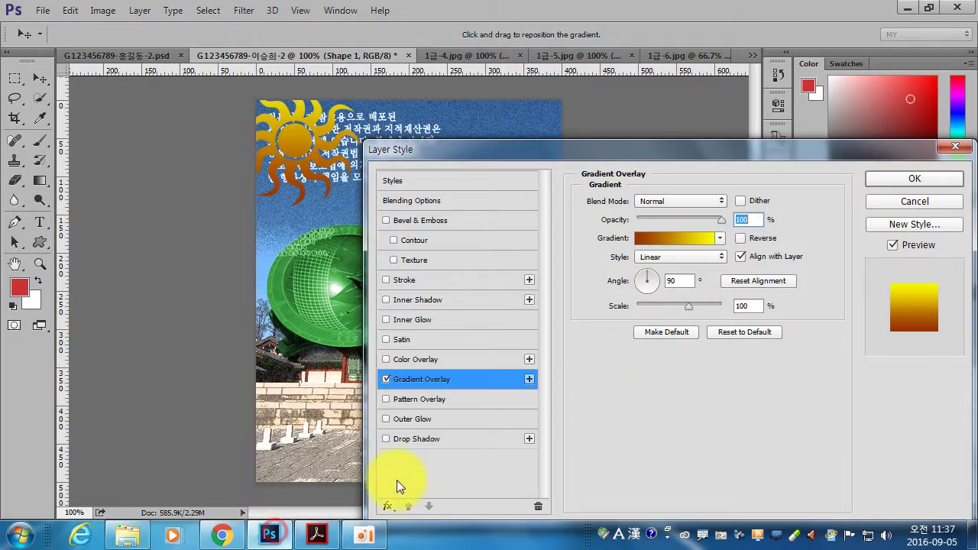
pyautogui.click(675, 259)
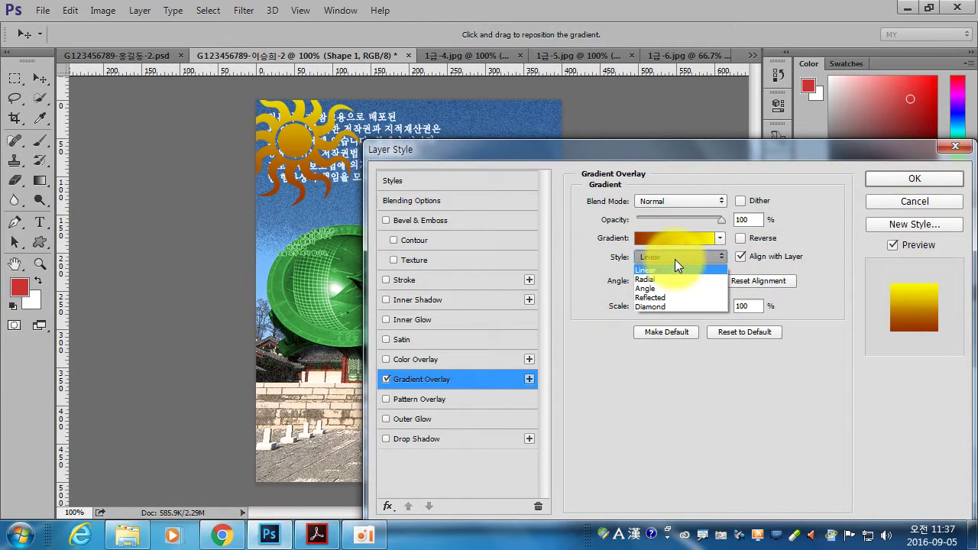
pyautogui.click(662, 280)
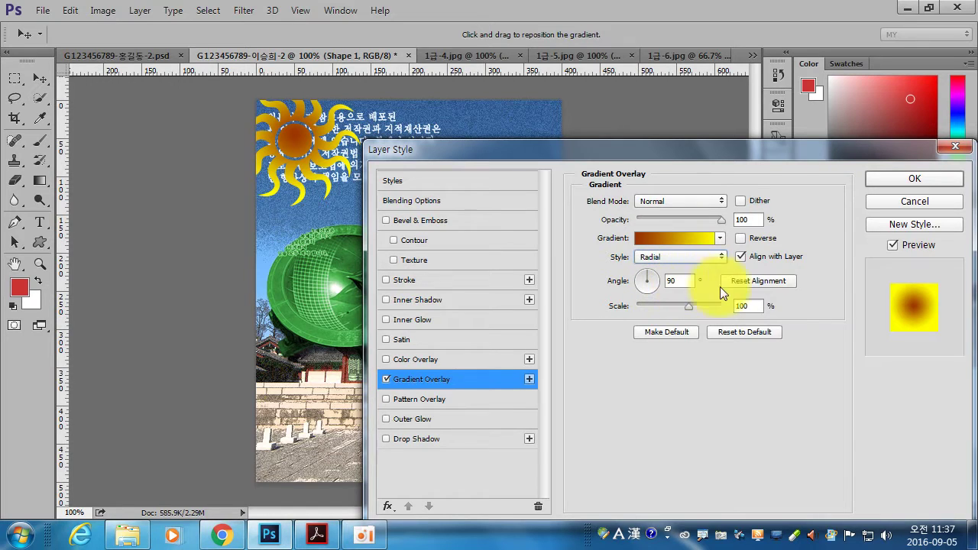
pyautogui.moveTo(295, 141); pyautogui.dragTo(290, 146)
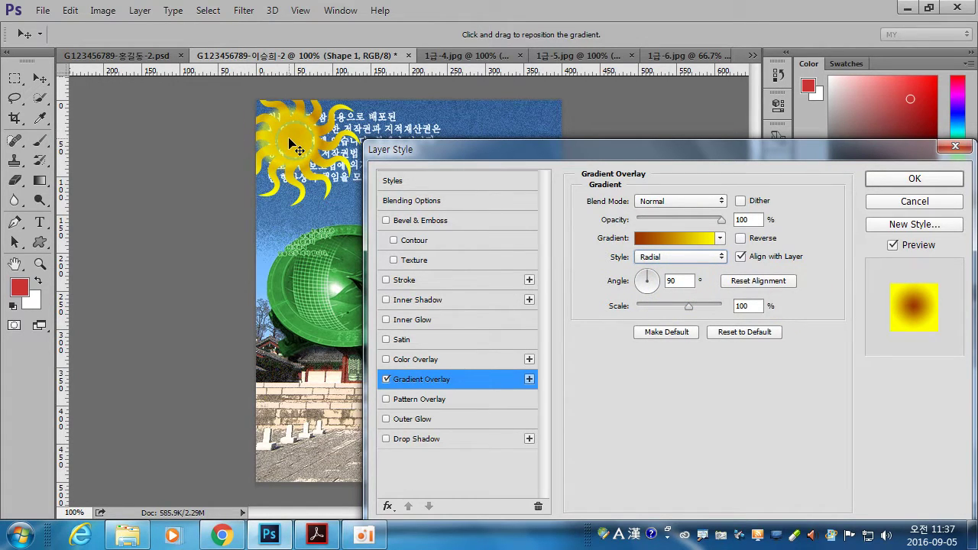
pyautogui.click(740, 239)
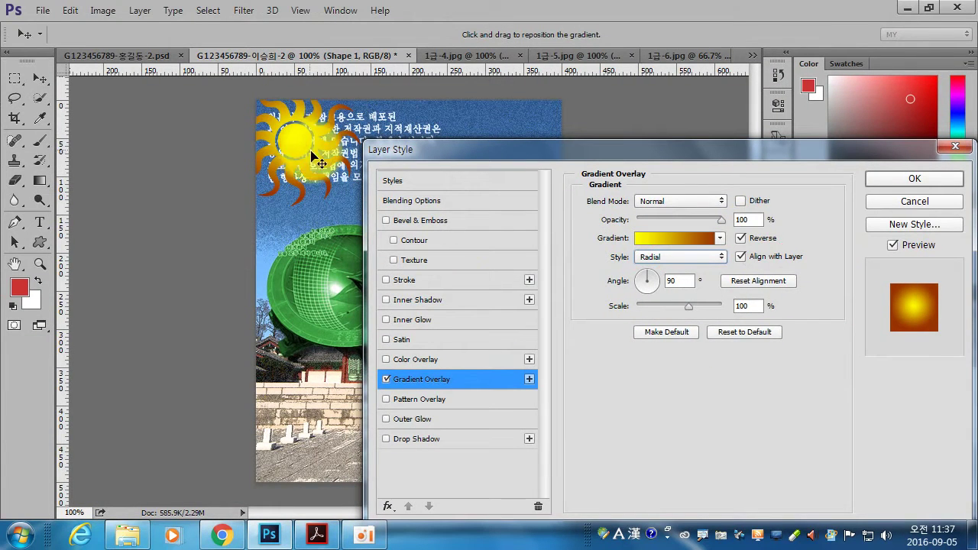
pyautogui.click(892, 178)
pyautogui.moveTo(299, 142); pyautogui.dragTo(293, 141)
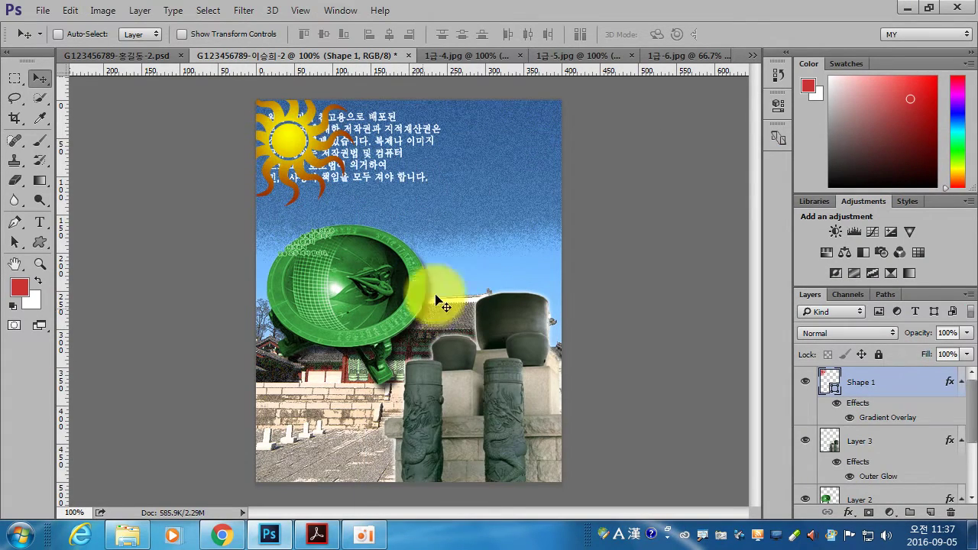
# - Scale the sun to about 131% and move it further up-left into the corner
pyautogui.click(317, 533)
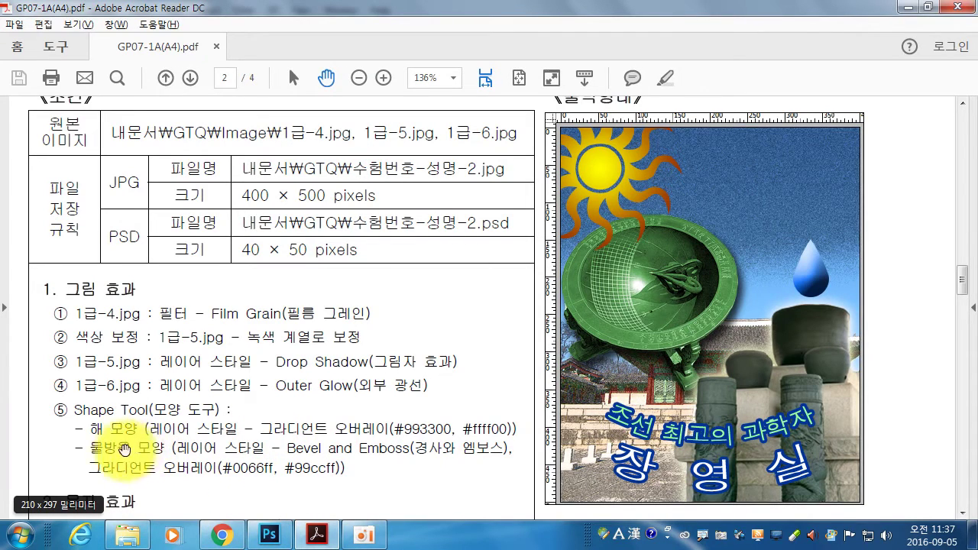
pyautogui.click(270, 534)
pyautogui.press('ctrl')
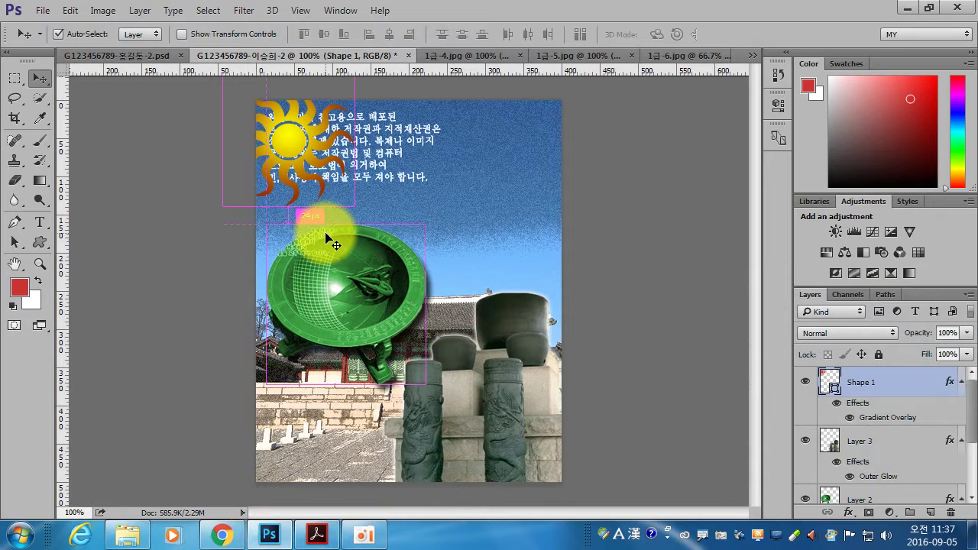
pyautogui.hotkey('ctrl', 't')
pyautogui.moveTo(354, 206); pyautogui.dragTo(399, 245)
pyautogui.moveTo(324, 166); pyautogui.dragTo(312, 159)
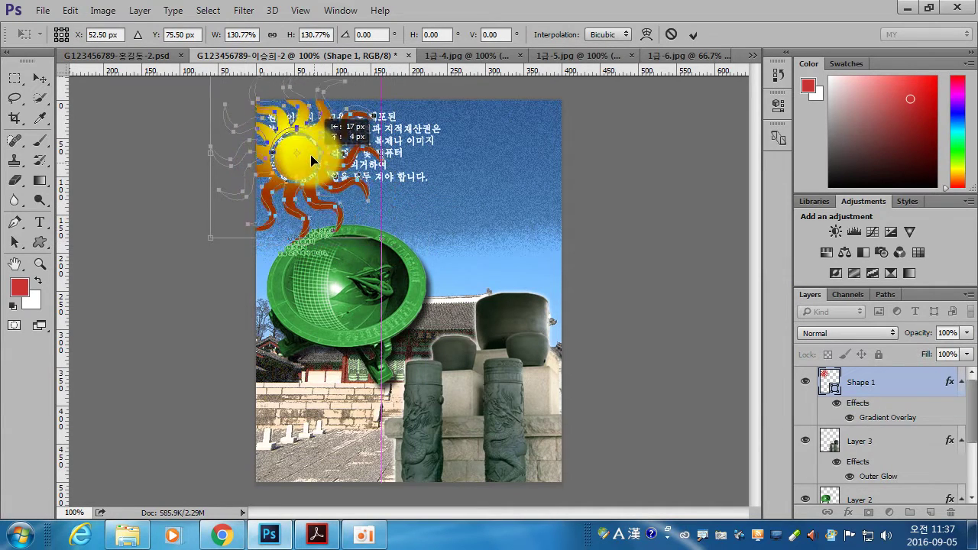
pyautogui.press('Return')
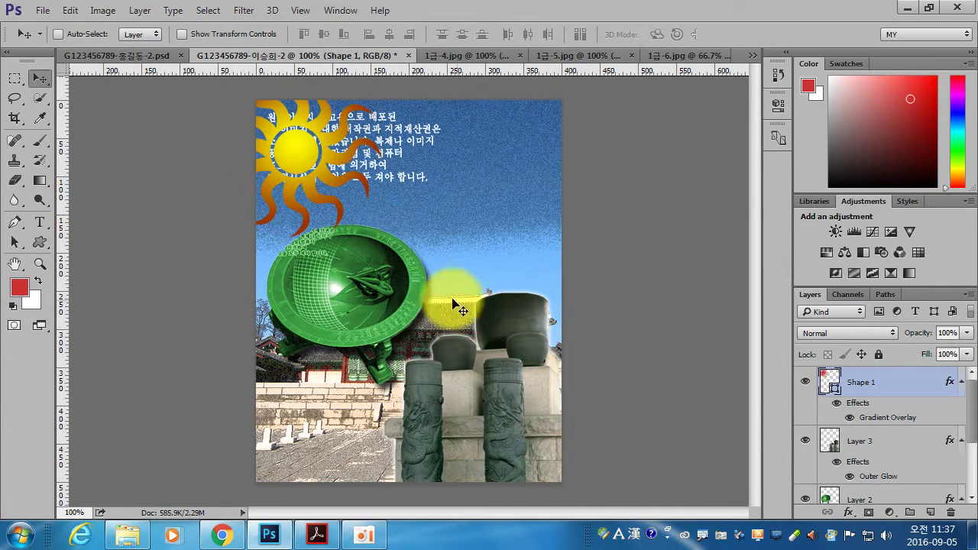
pyautogui.click(268, 536)
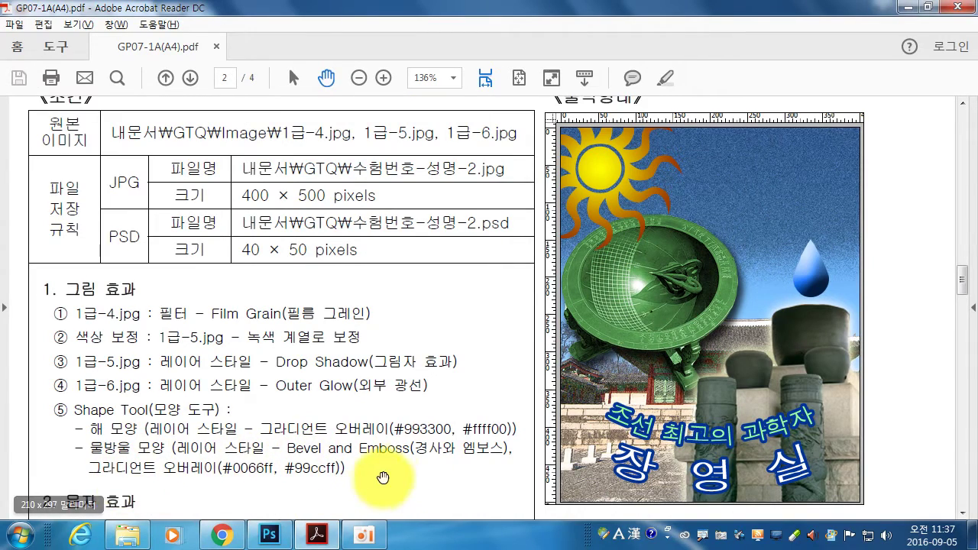
# - Pan the exam PDF to the text-effects section and return to the Photoshop poster
pyautogui.moveTo(399, 476); pyautogui.dragTo(398, 406)
pyautogui.click(269, 535)
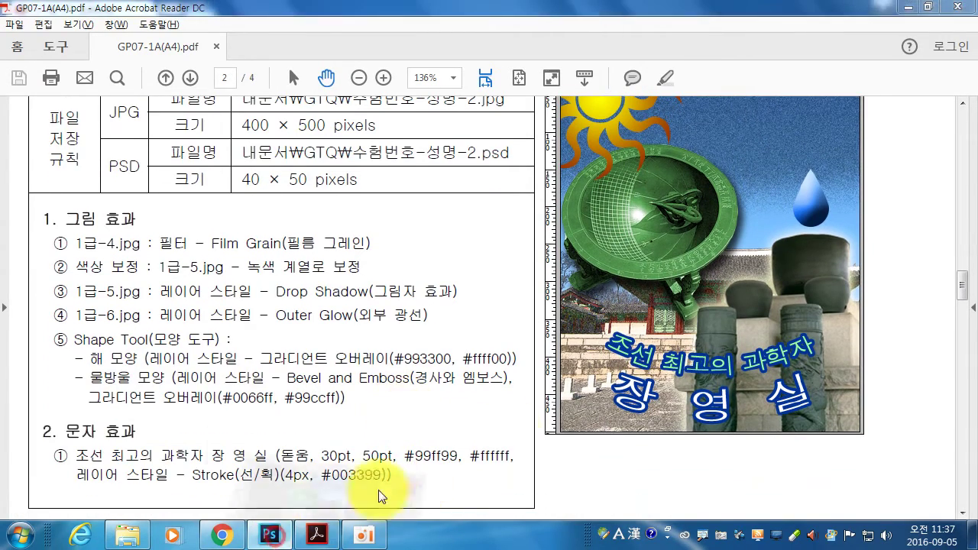
pyautogui.click(40, 241)
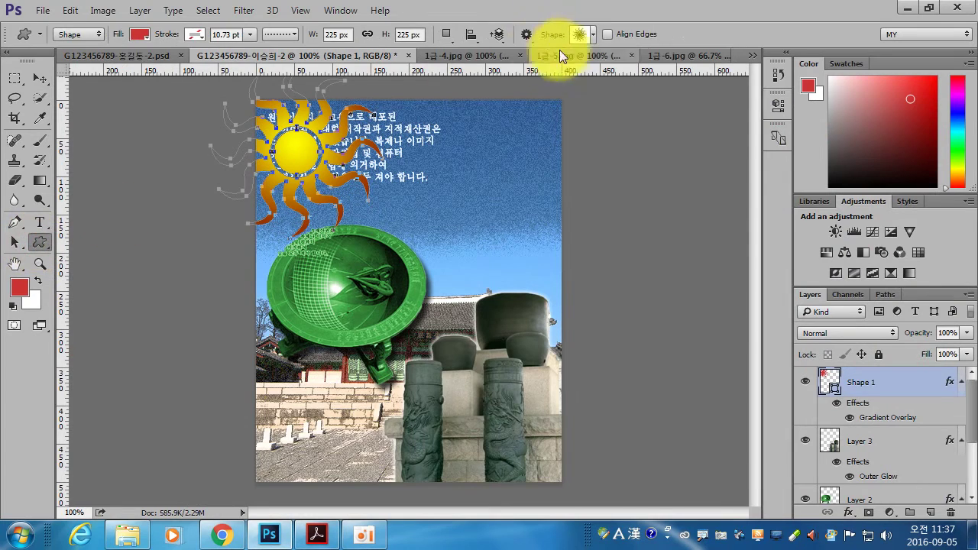
# - Draw a Raindrop custom shape about 55×85 px as Shape 2 above the stone jars
pyautogui.click(594, 34)
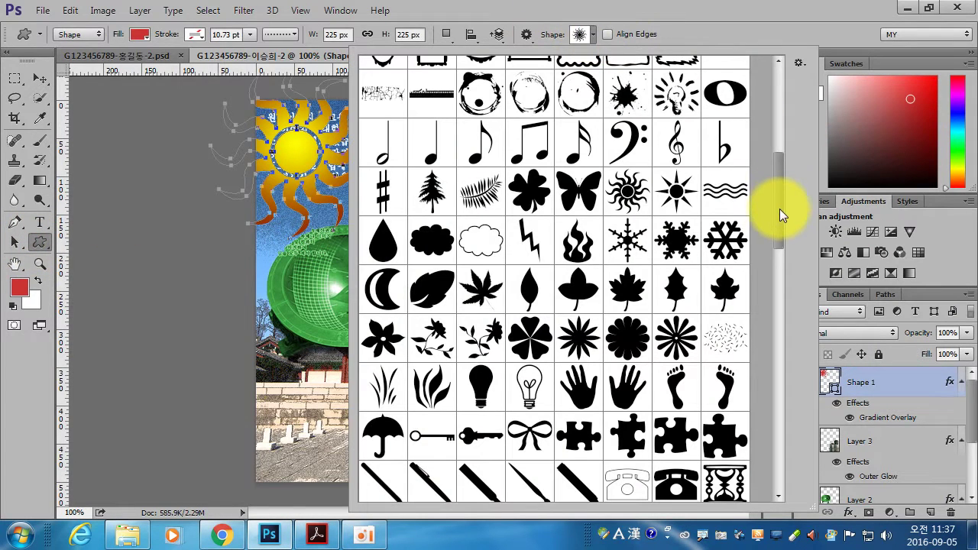
pyautogui.click(383, 241)
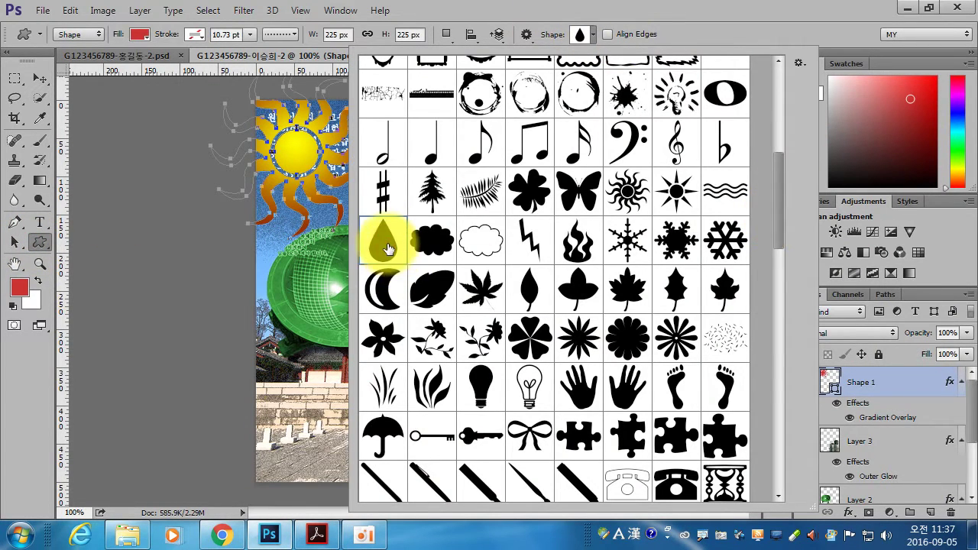
pyautogui.doubleClick(383, 240)
pyautogui.moveTo(473, 211)
pyautogui.mouseDown()
pyautogui.moveTo(514, 280)
pyautogui.moveTo(517, 248)
pyautogui.mouseUp()
pyautogui.click(40, 79)
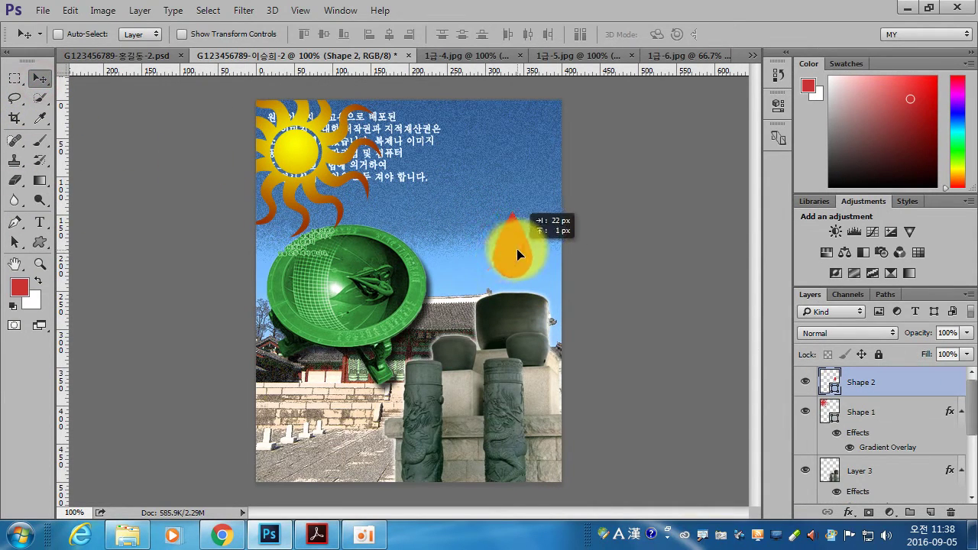
# - Add a Gradient Overlay to the droplet and set its left stop to blue #0066ff
pyautogui.doubleClick(923, 386)
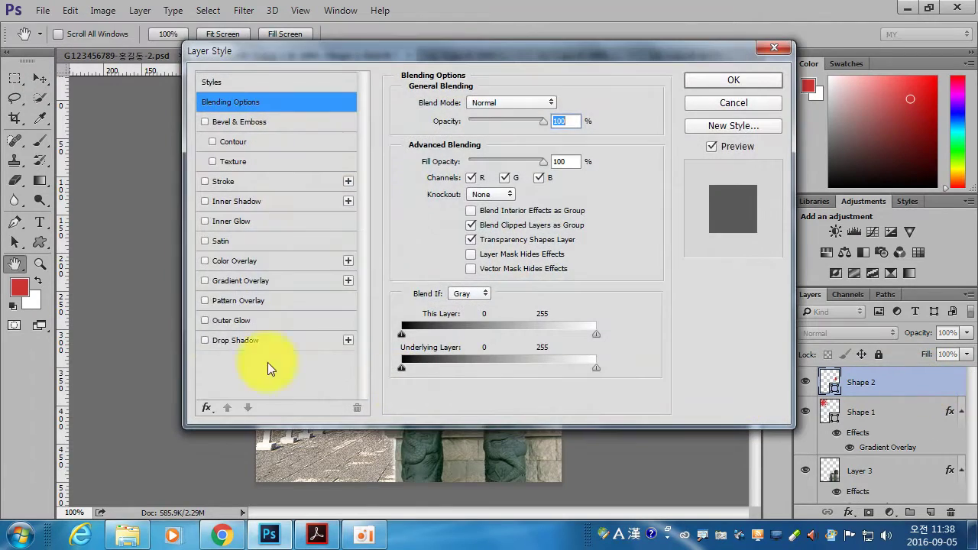
pyautogui.click(255, 282)
pyautogui.moveTo(573, 54); pyautogui.dragTo(733, 296)
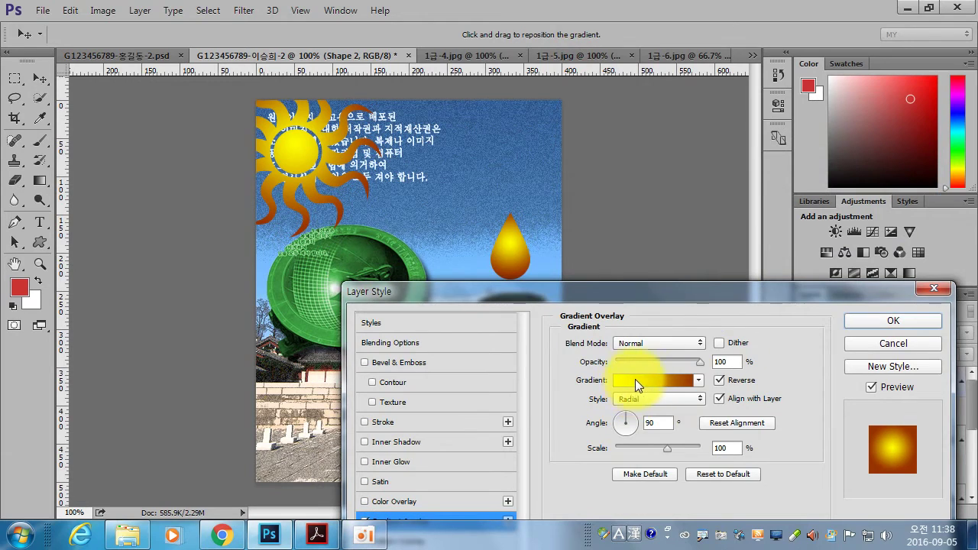
pyautogui.click(635, 379)
pyautogui.click(383, 306)
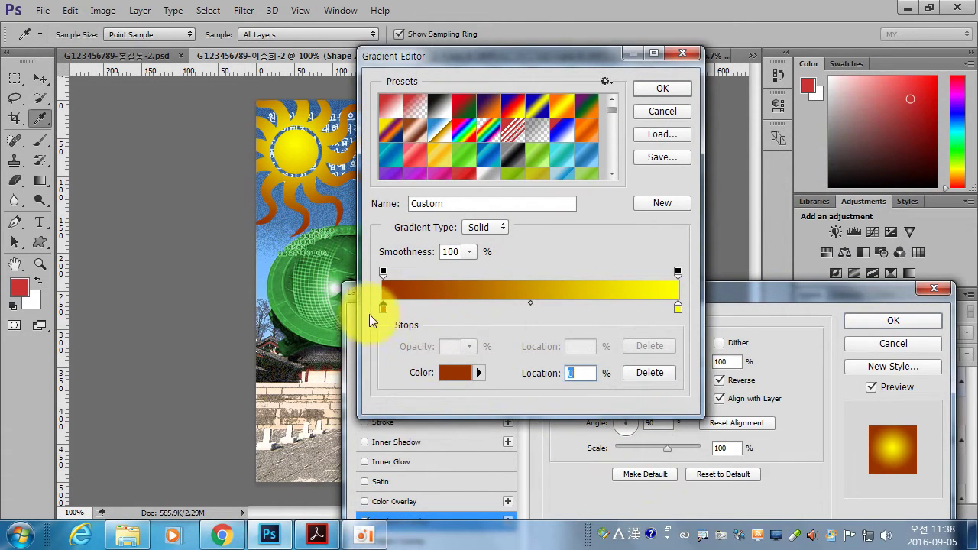
pyautogui.click(455, 373)
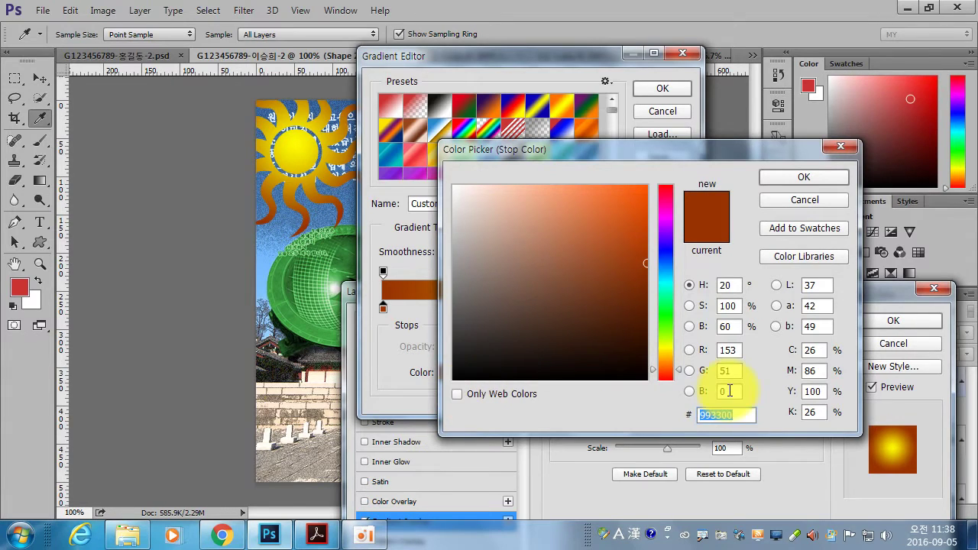
pyautogui.write('00')
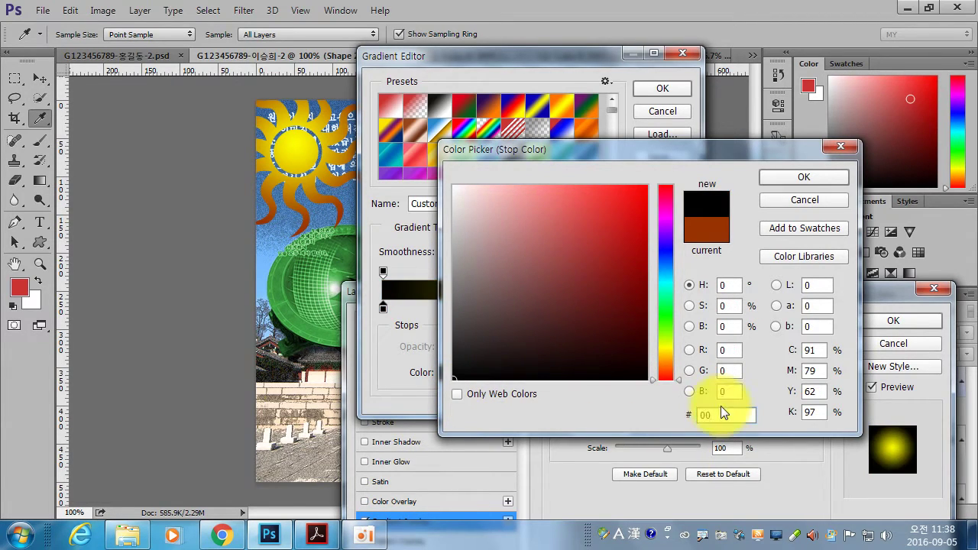
pyautogui.write('66ff')
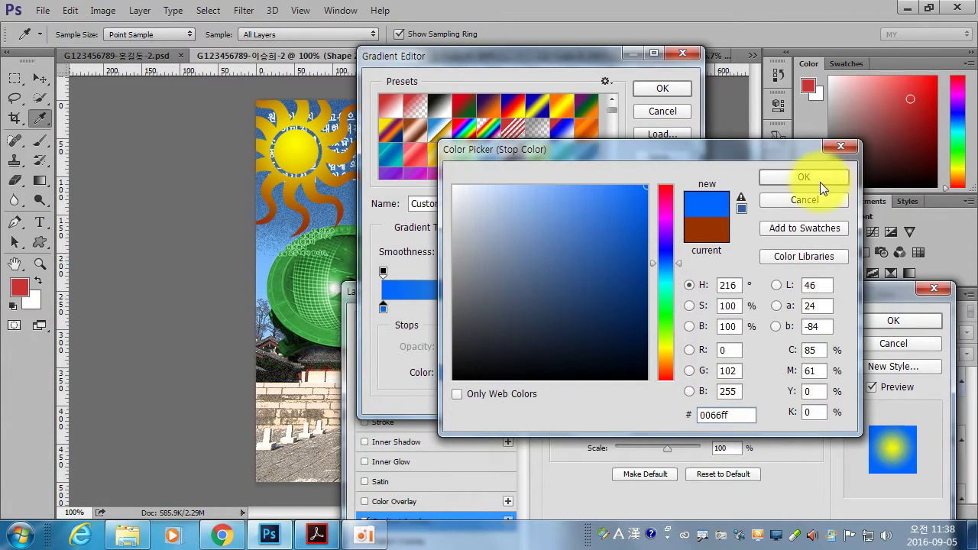
pyautogui.click(820, 182)
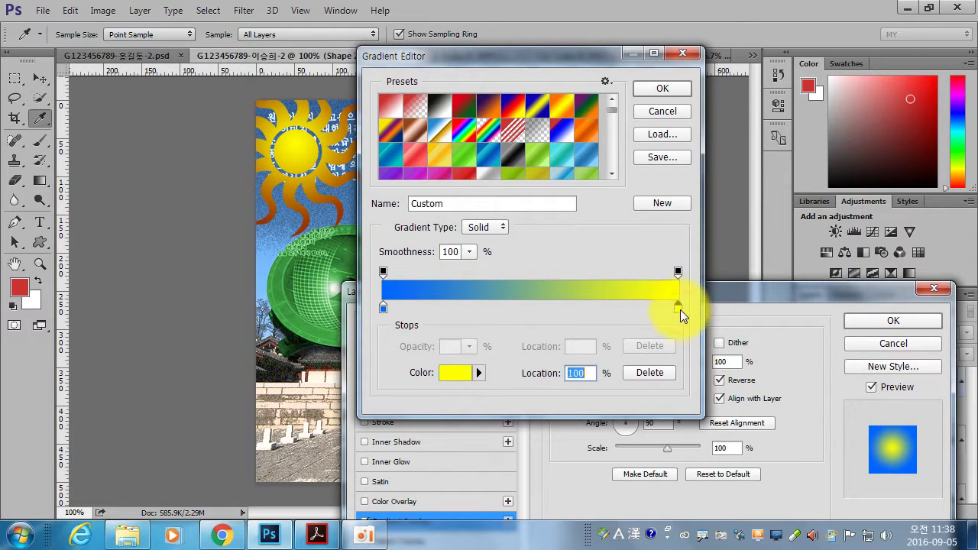
# - Set the right gradient stop to light blue #99ccff and accept the gradient
pyautogui.click(679, 310)
pyautogui.click(461, 371)
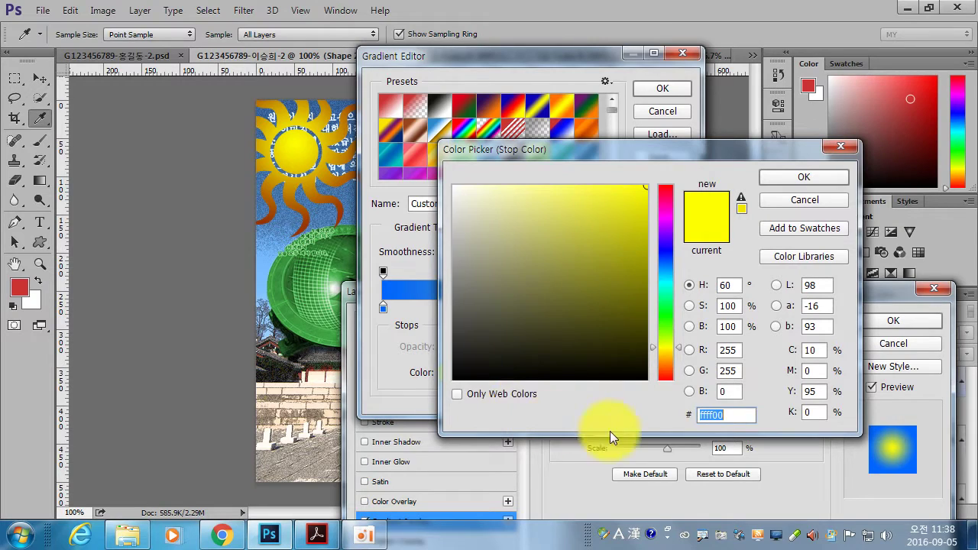
pyautogui.write('9')
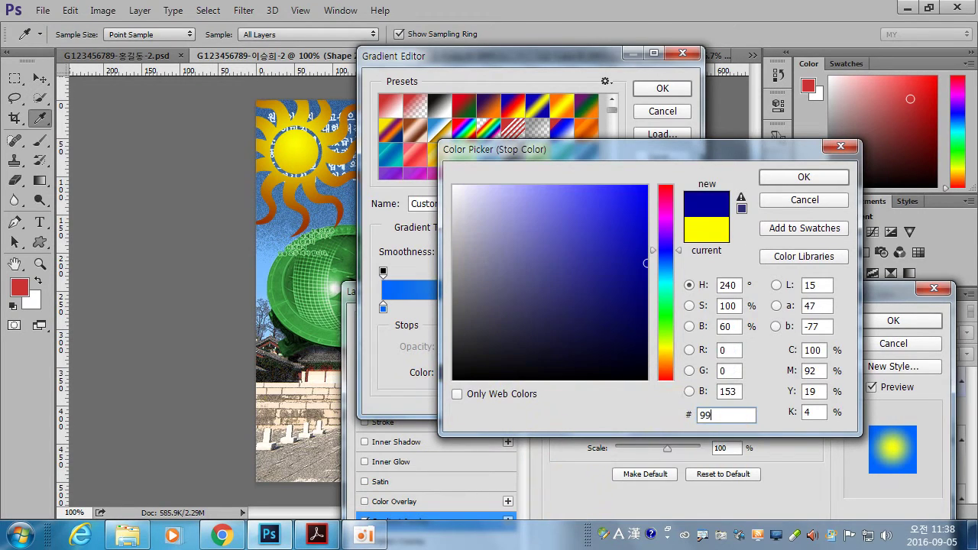
pyautogui.write('9cc')
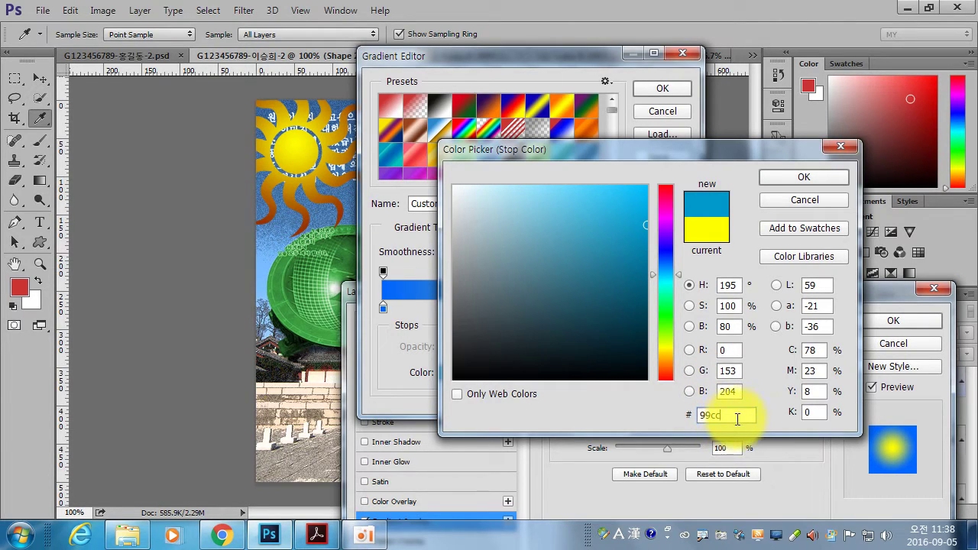
pyautogui.write('ff')
pyautogui.click(804, 176)
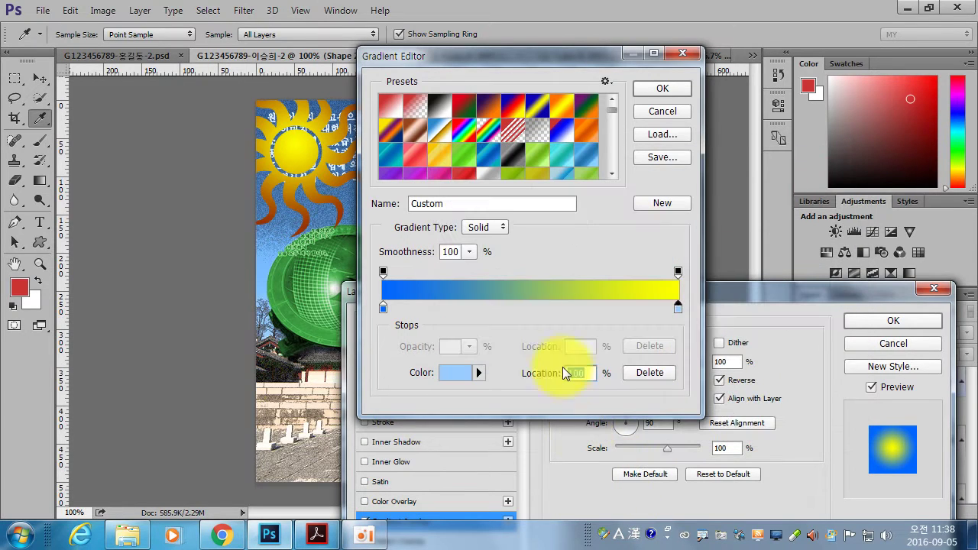
pyautogui.click(678, 309)
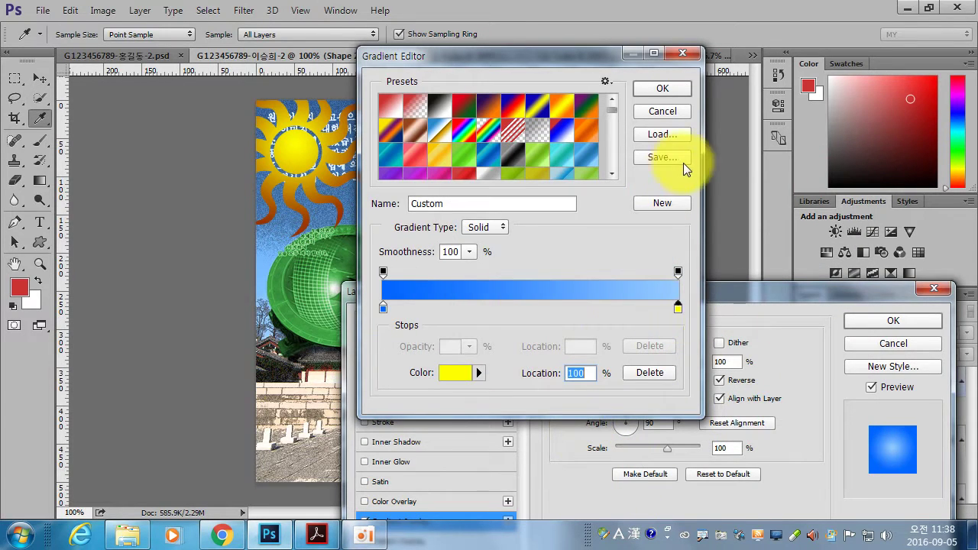
pyautogui.click(675, 88)
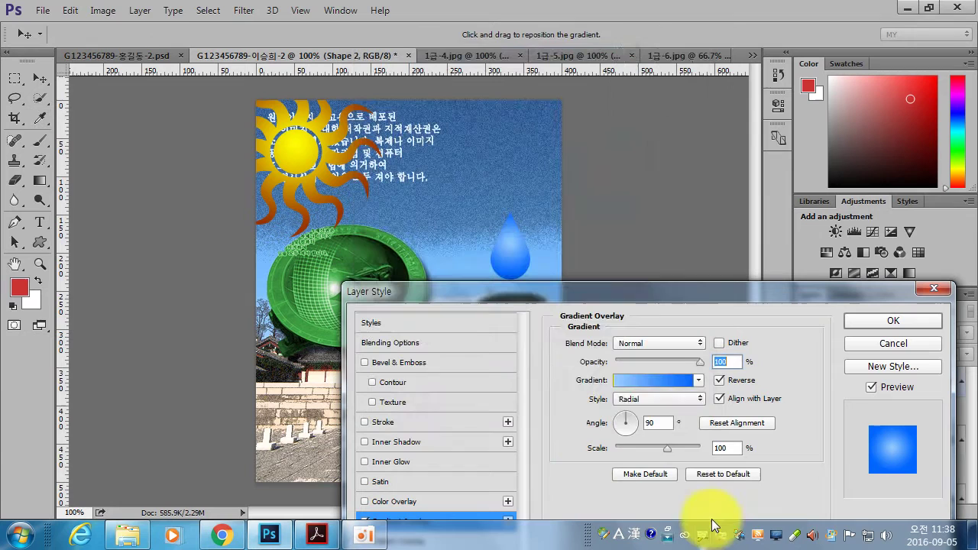
# - Re-edit the gradient, replacing the left stop with a blue stop
pyautogui.click(626, 380)
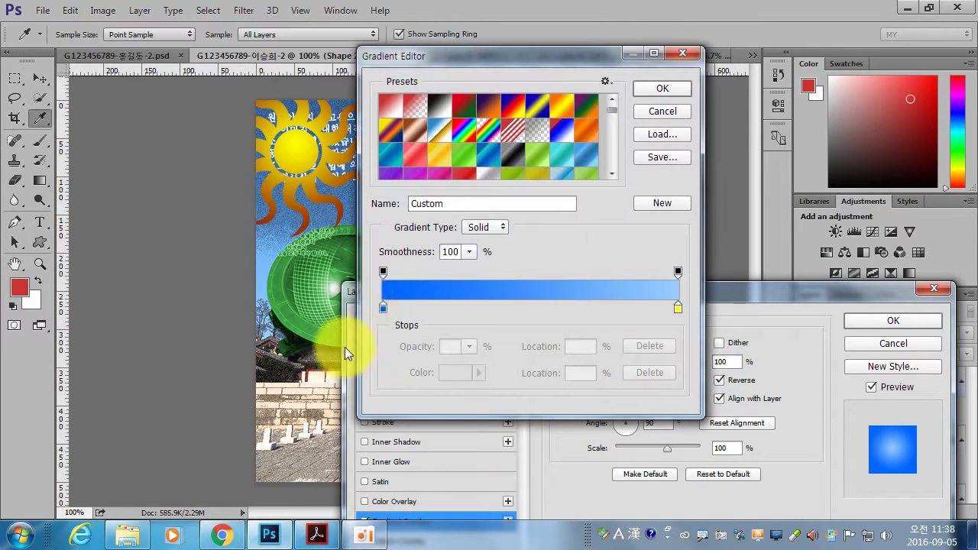
pyautogui.moveTo(384, 309); pyautogui.dragTo(372, 324)
pyautogui.click(381, 308)
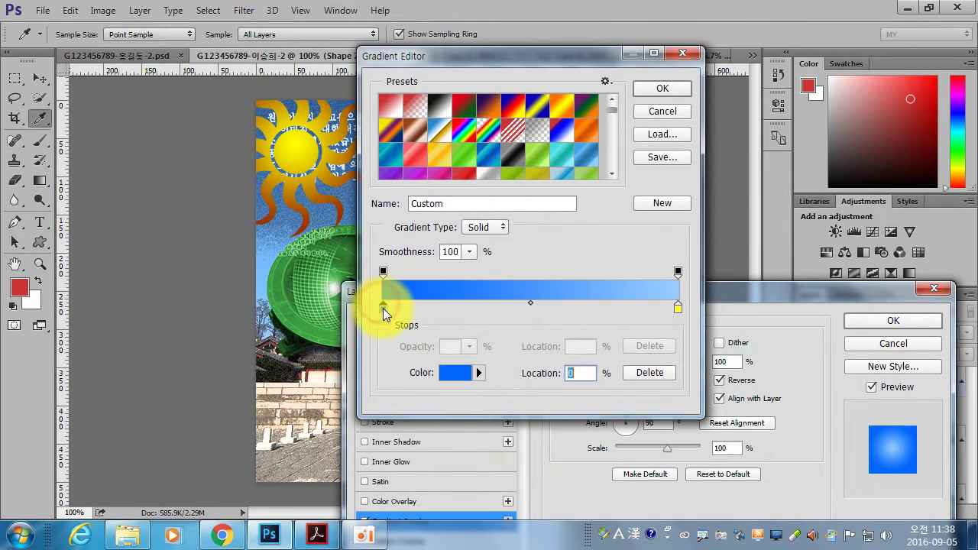
pyautogui.click(678, 311)
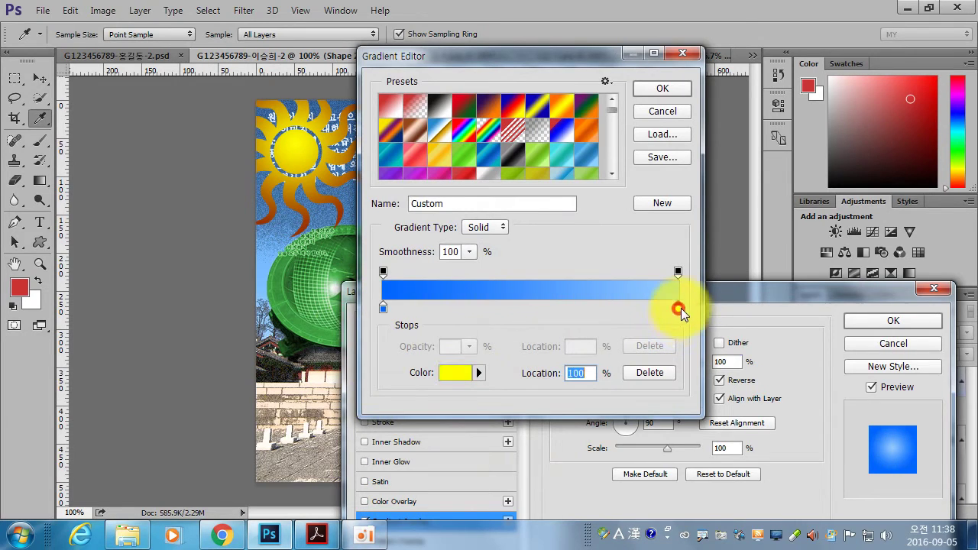
pyautogui.click(662, 90)
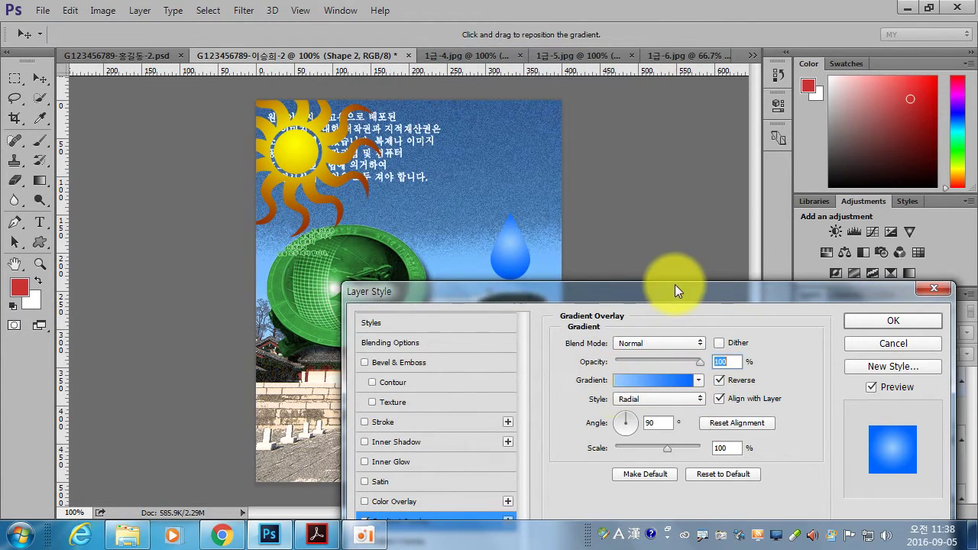
# - Reverse the droplet's gradient and switch its style to Linear
pyautogui.click(317, 534)
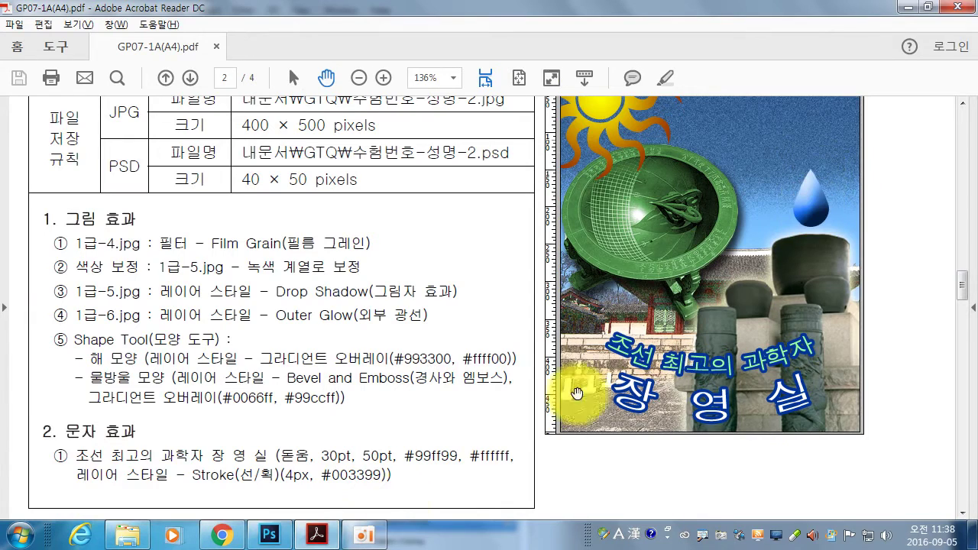
pyautogui.click(270, 534)
pyautogui.click(730, 382)
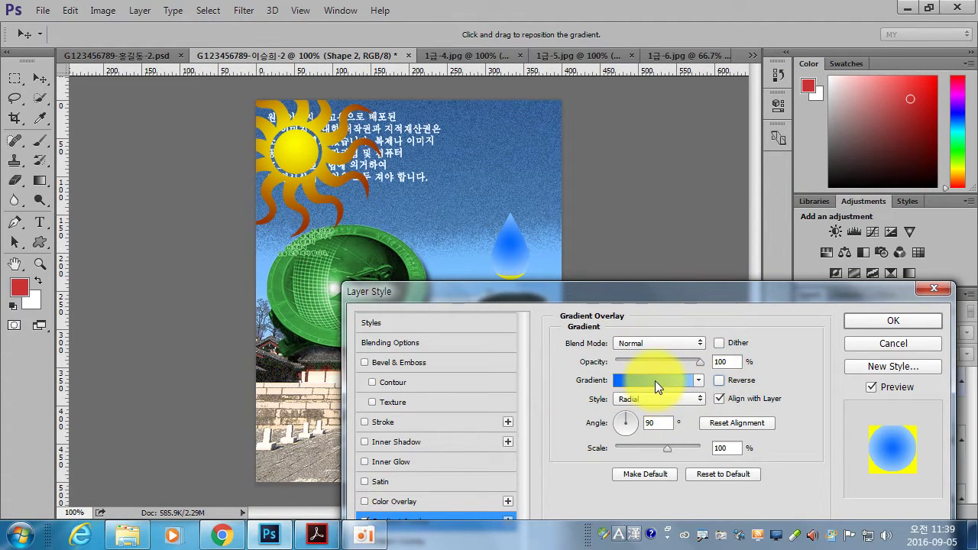
pyautogui.click(644, 398)
pyautogui.click(639, 411)
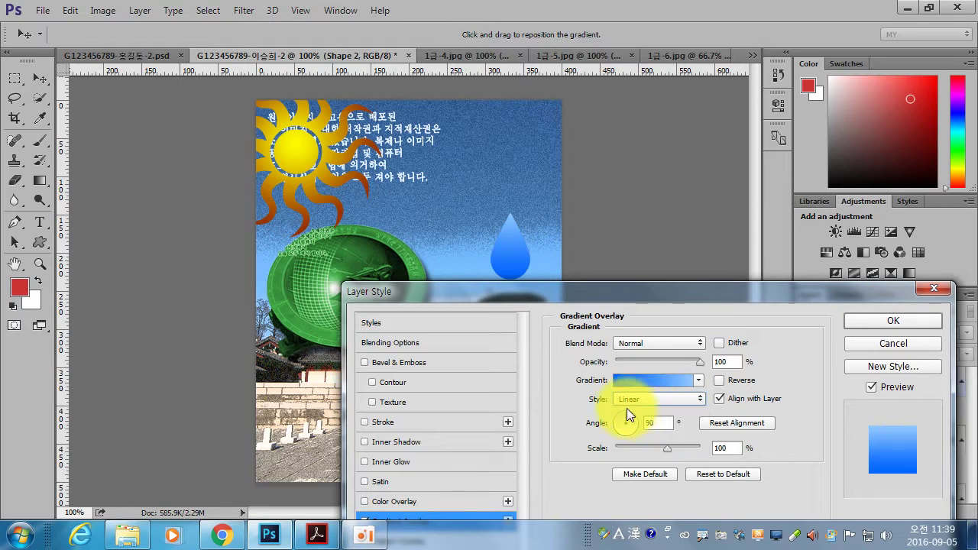
pyautogui.moveTo(721, 292)
pyautogui.mouseDown()
pyautogui.moveTo(709, 263)
pyautogui.moveTo(711, 320)
pyautogui.mouseUp()
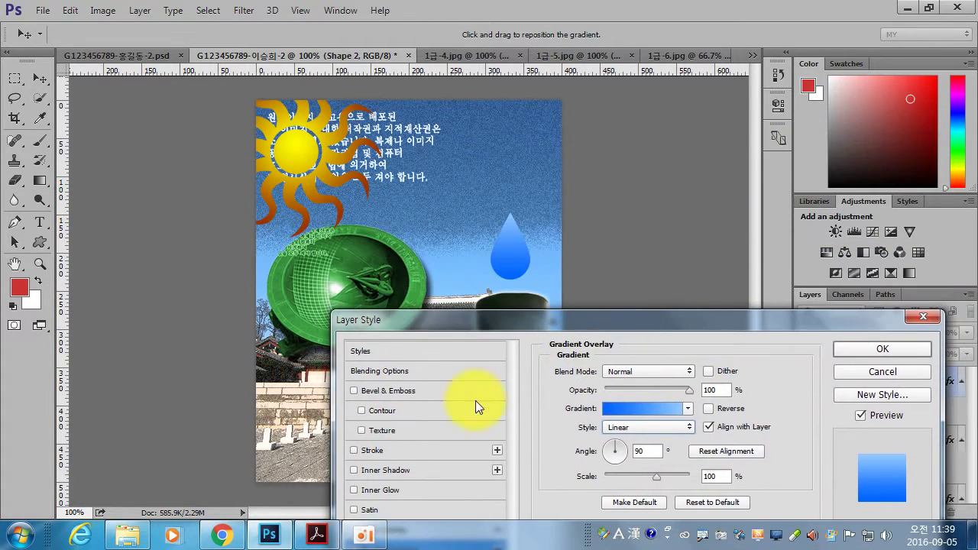
# - Give the blue droplet an Inner Bevel & Emboss with a slightly enlarged size
pyautogui.click(413, 391)
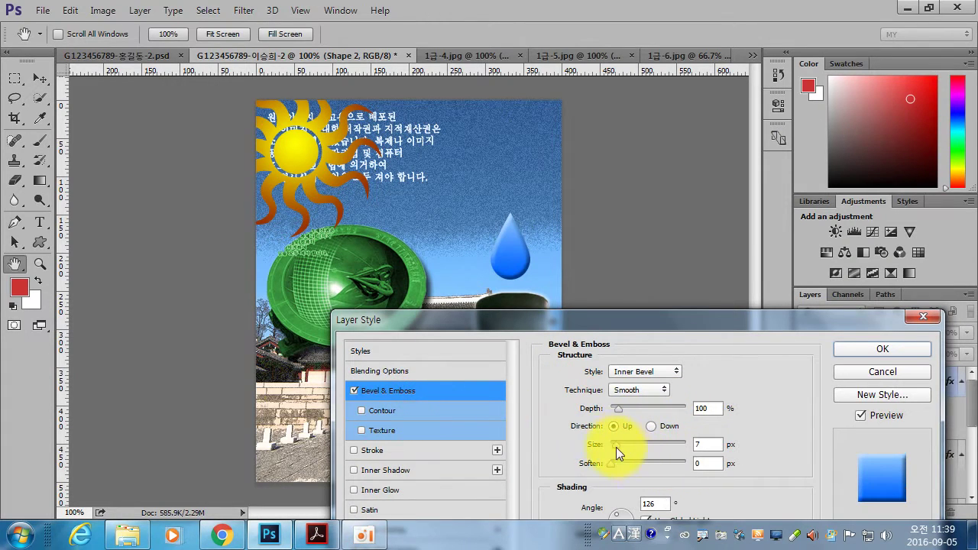
pyautogui.moveTo(617, 446)
pyautogui.mouseDown()
pyautogui.moveTo(635, 450)
pyautogui.moveTo(624, 451)
pyautogui.mouseUp()
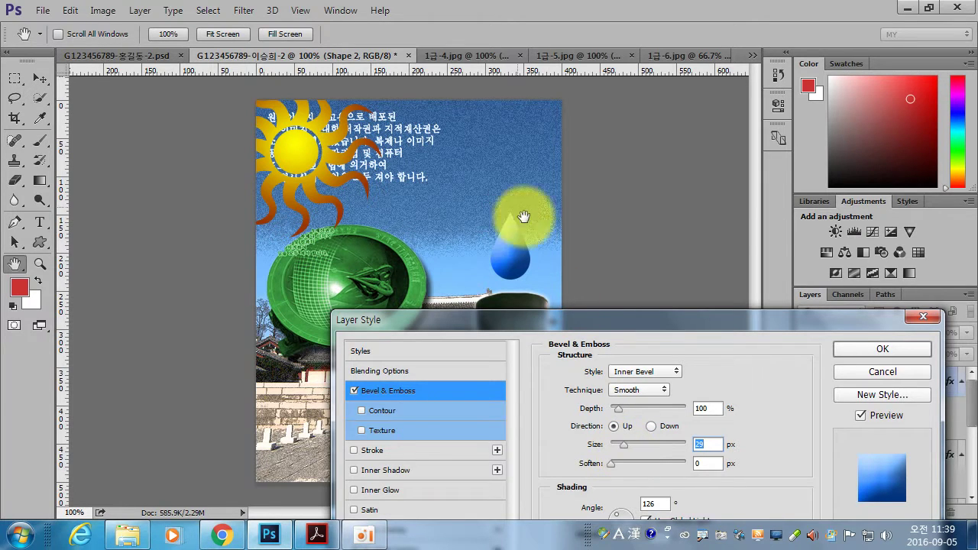
pyautogui.click(316, 533)
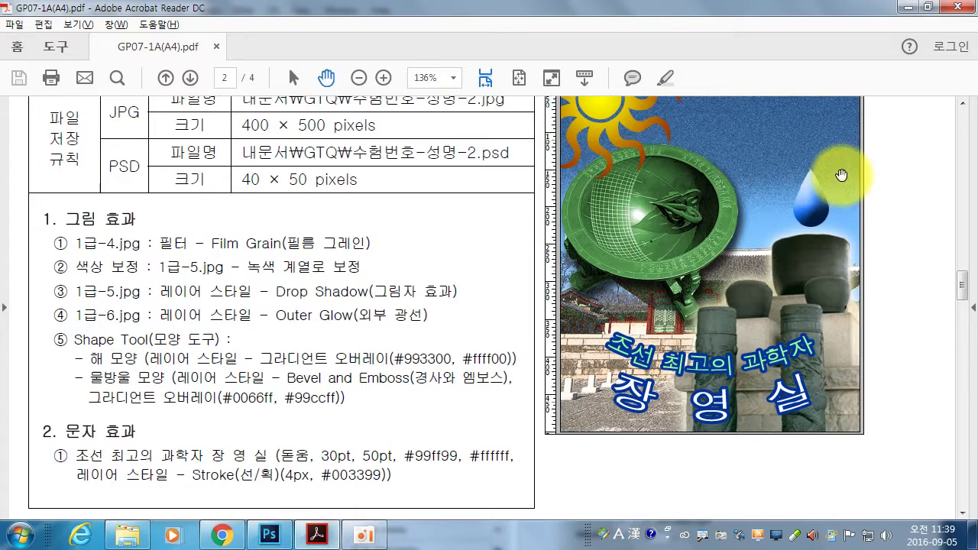
pyautogui.click(269, 534)
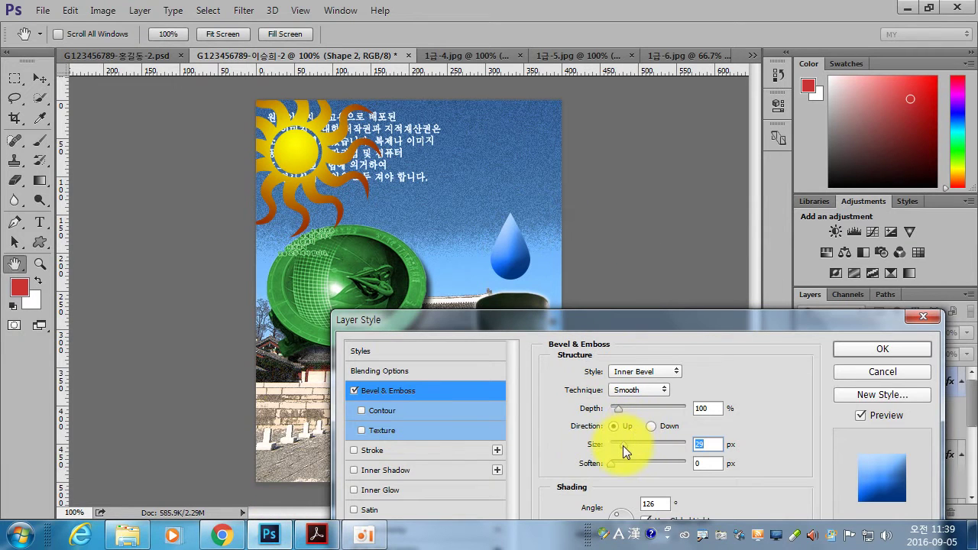
pyautogui.moveTo(623, 445); pyautogui.dragTo(626, 447)
pyautogui.click(855, 350)
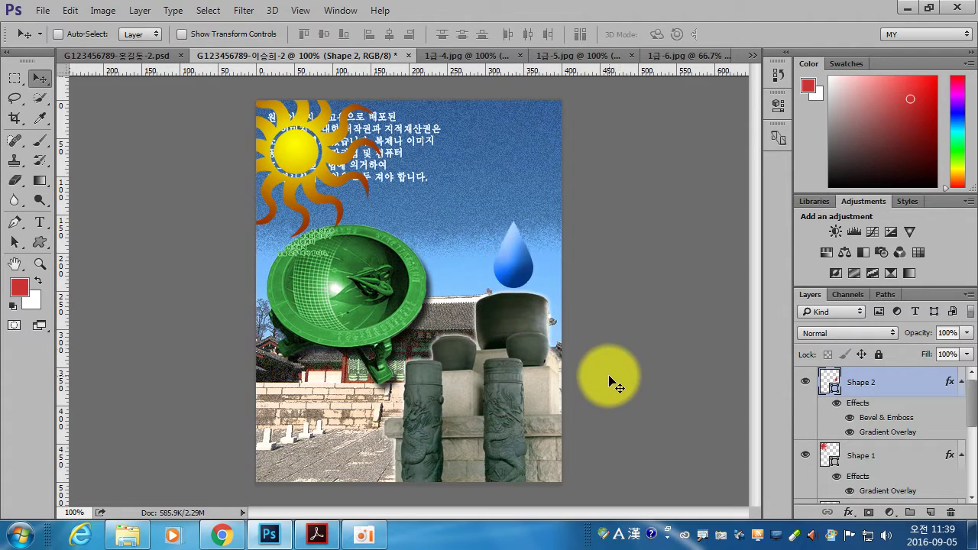
# - In the task PDF, circle the title, #99ff99, 장 영 실 and #ffffff, and underline the 4px #003399 stroke rule
pyautogui.click(318, 535)
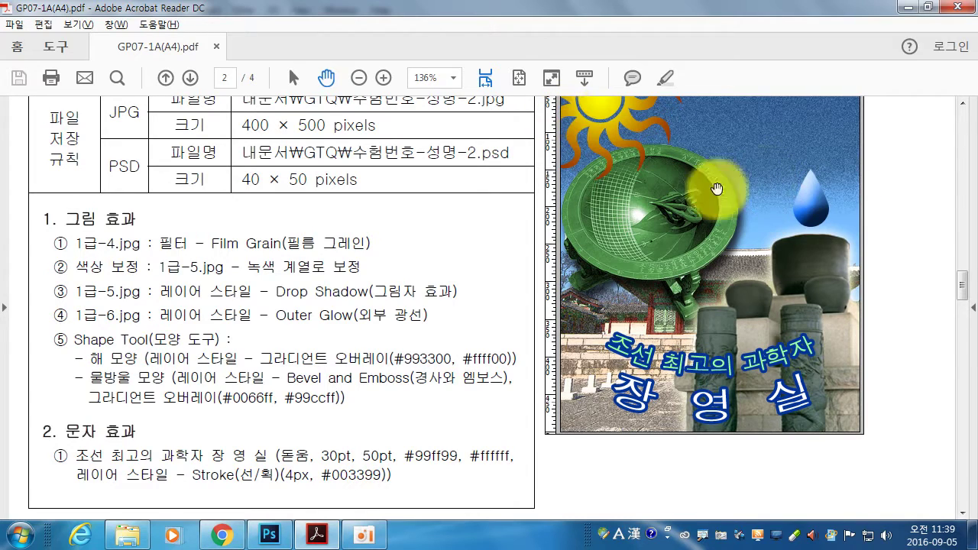
pyautogui.scroll(-1, 376, 416)
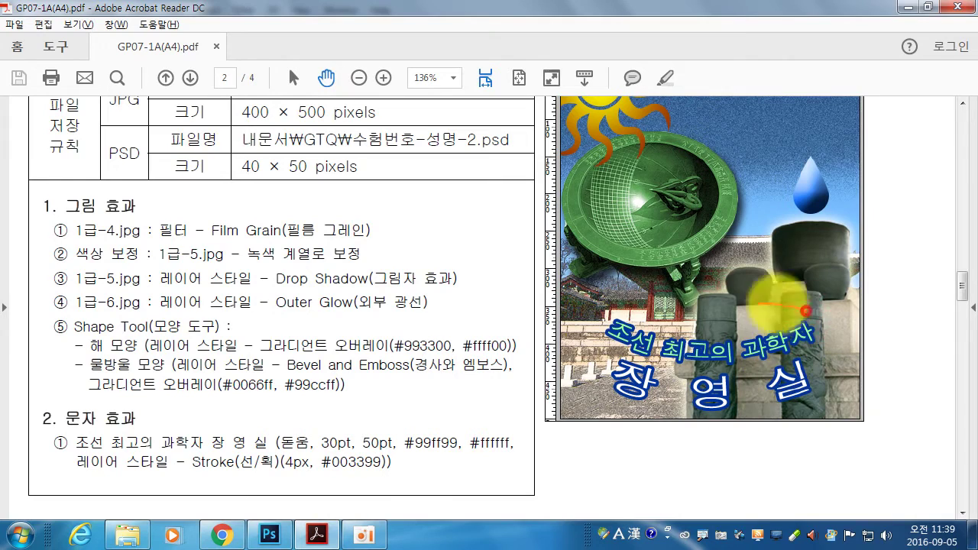
pyautogui.moveTo(795, 306); pyautogui.dragTo(742, 314)
pyautogui.moveTo(452, 426); pyautogui.dragTo(458, 451)
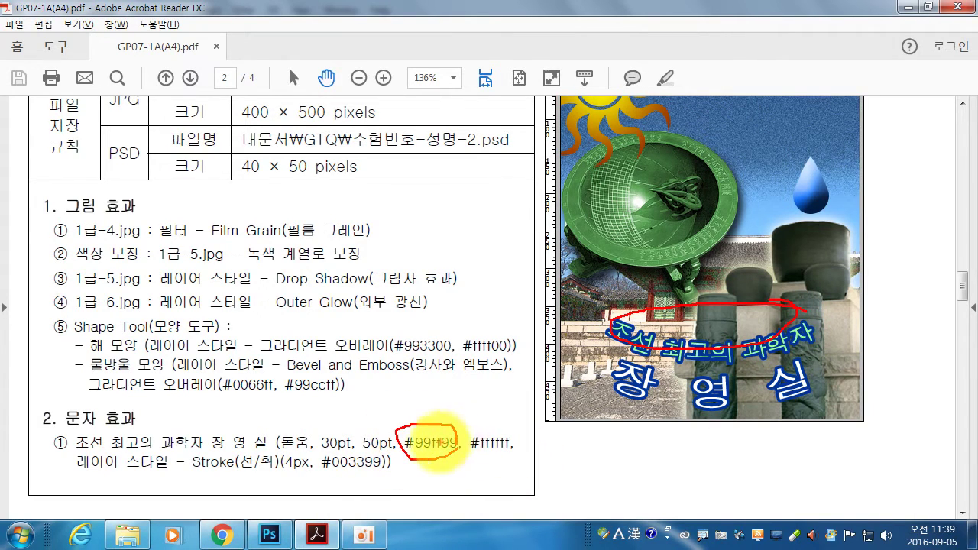
pyautogui.moveTo(218, 432); pyautogui.dragTo(252, 456)
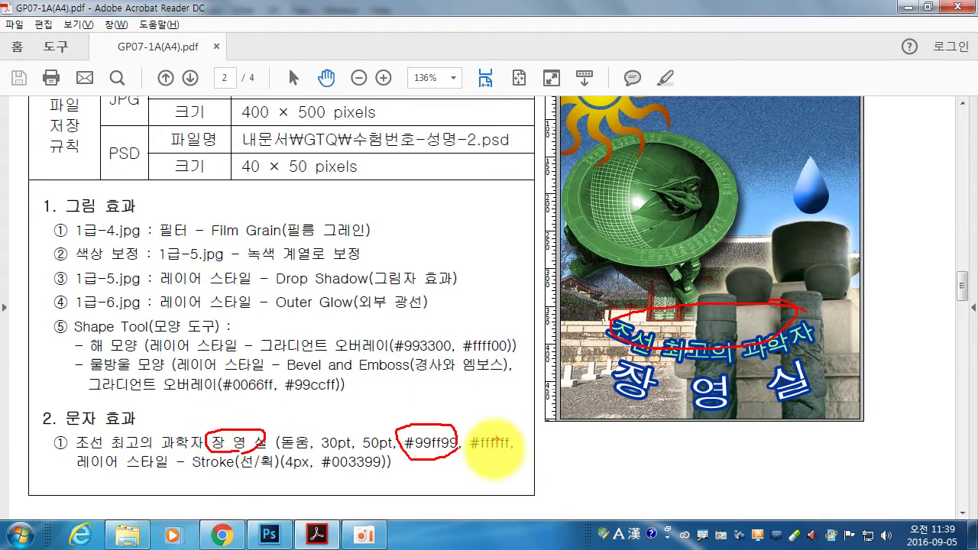
pyautogui.moveTo(512, 452); pyautogui.dragTo(508, 457)
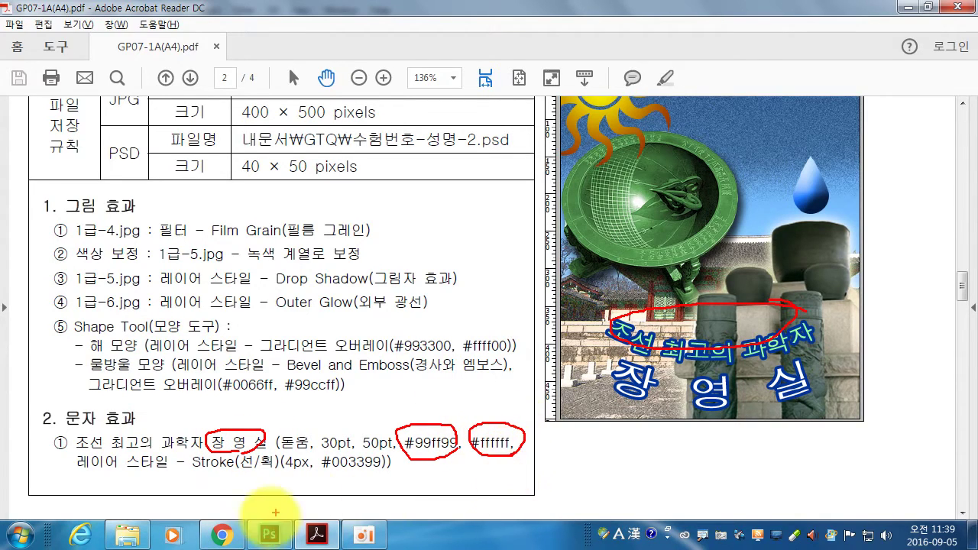
pyautogui.moveTo(174, 474); pyautogui.dragTo(368, 478)
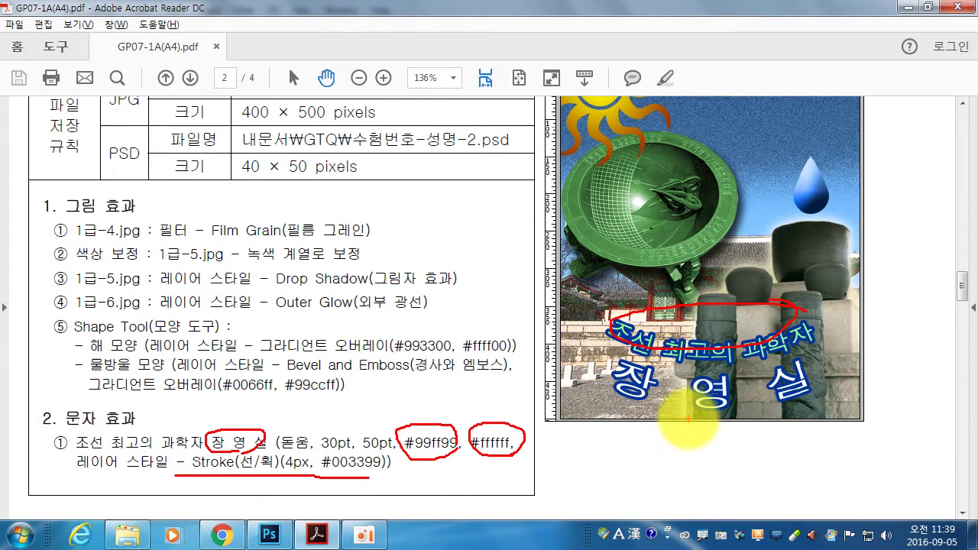
pyautogui.click(269, 535)
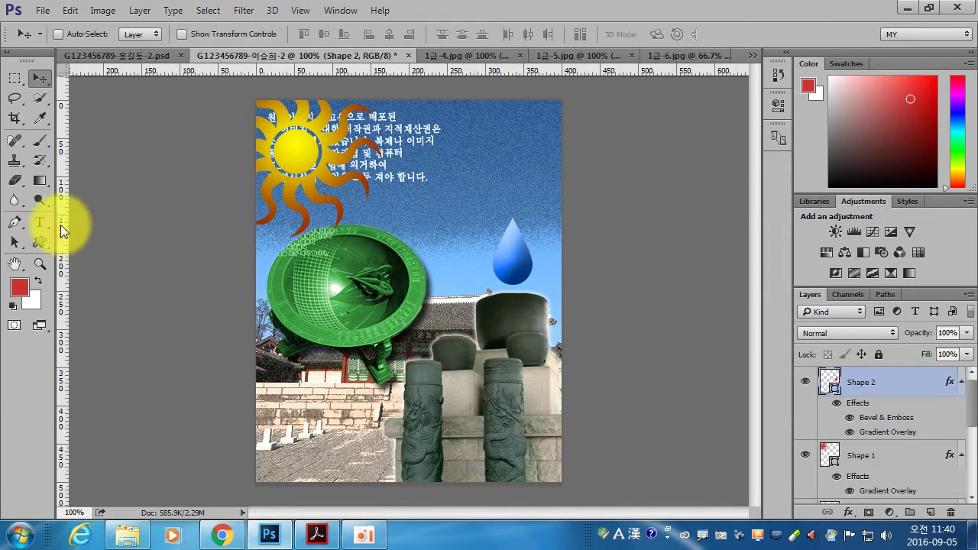
# - Start a horizontal text line near the poster's bottom and choose the title font
pyautogui.click(40, 222)
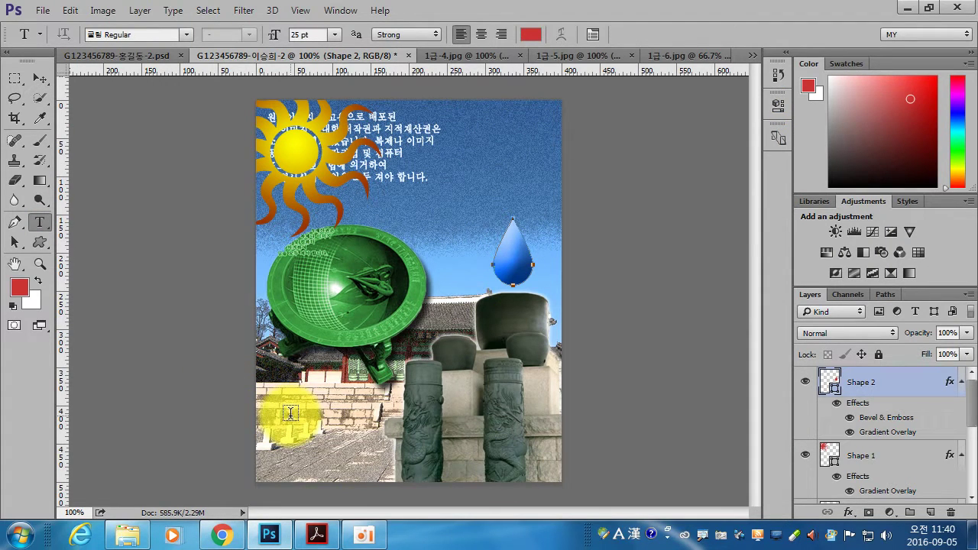
pyautogui.click(291, 413)
pyautogui.click(186, 34)
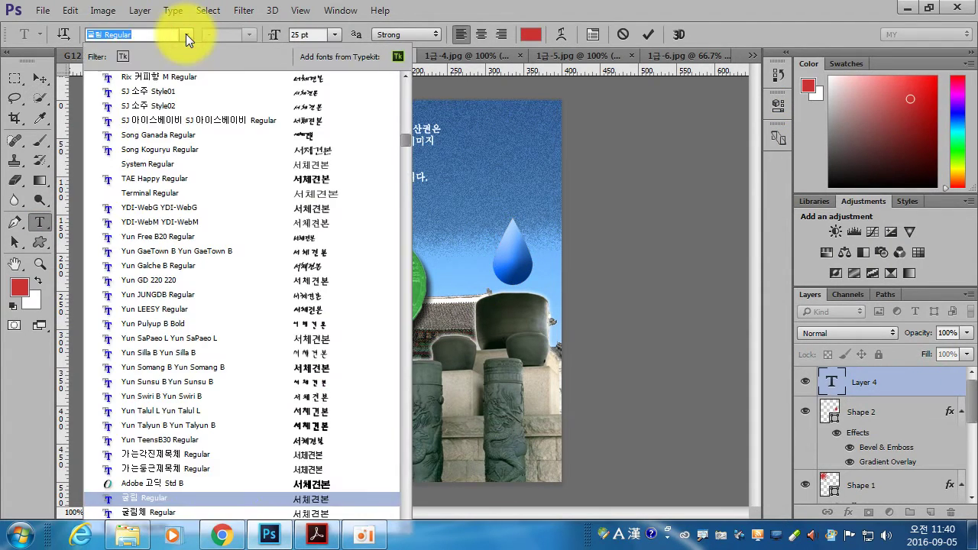
pyautogui.scroll(-2, 221, 455)
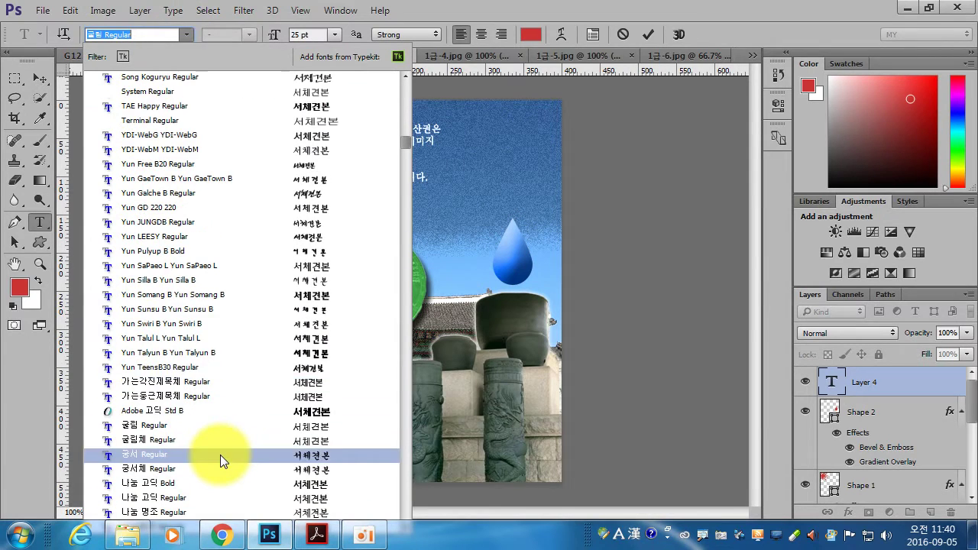
pyautogui.scroll(-2, 220, 455)
pyautogui.scroll(-2, 218, 449)
pyautogui.scroll(-3, 214, 448)
pyautogui.scroll(-1, 214, 447)
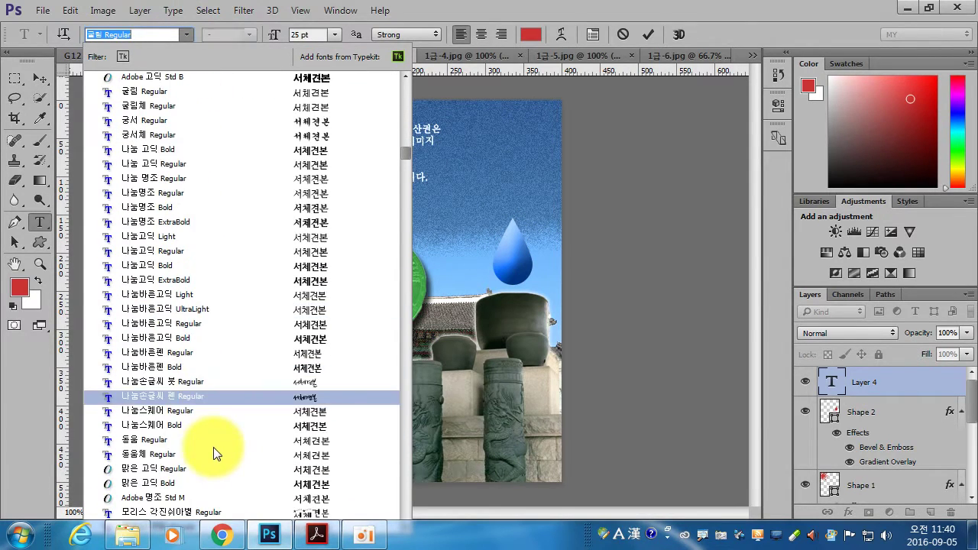
pyautogui.click(172, 442)
pyautogui.write('조선 최고의 과학자')
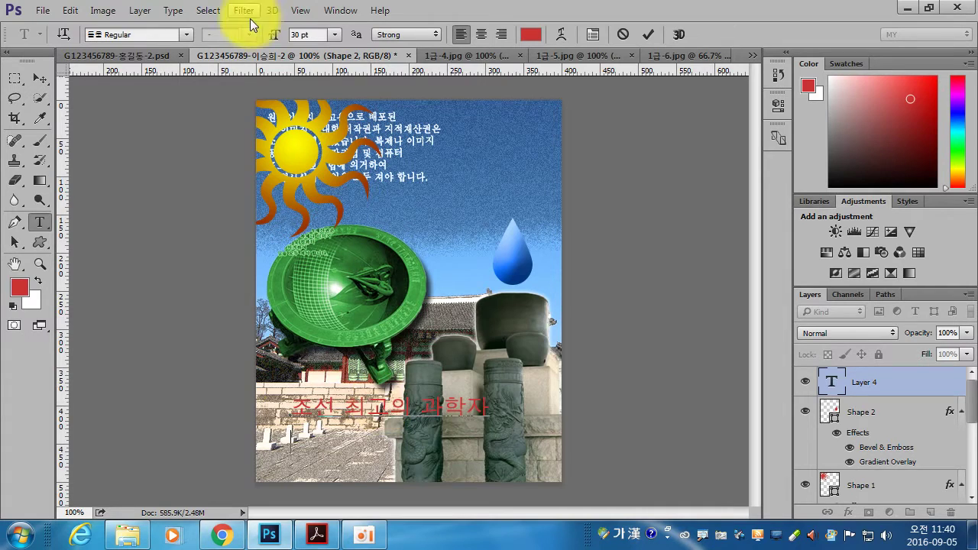
# - Set the 장 영 실 line to 50 pt
pyautogui.click(298, 34)
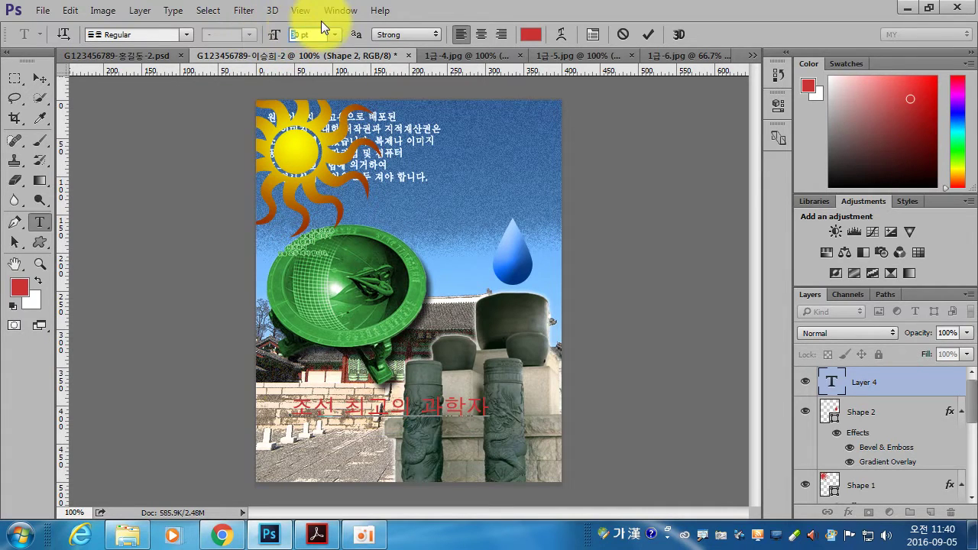
pyautogui.write('50')
pyautogui.press('Return')
pyautogui.write('장 영 실')
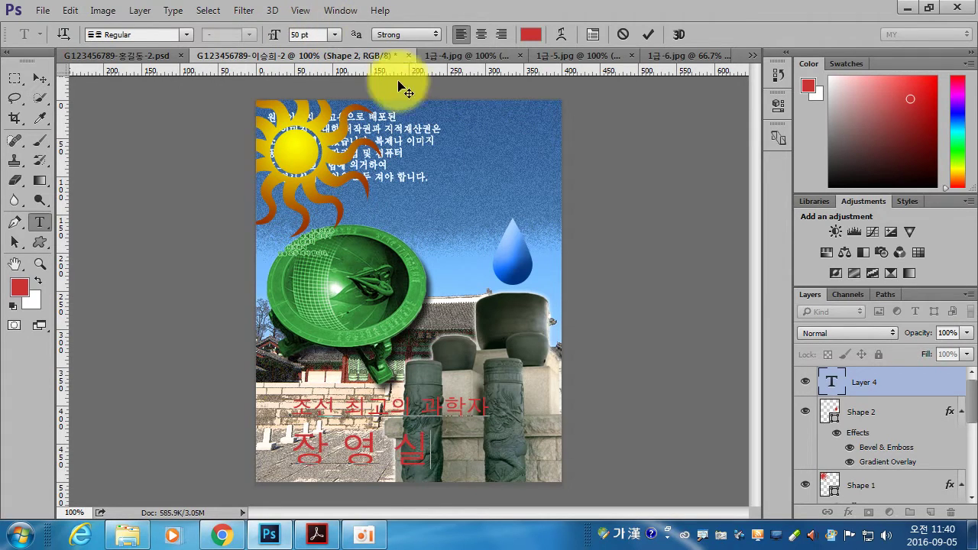
# - Center-align both title lines and move the text toward the poster's centre
pyautogui.moveTo(436, 460); pyautogui.dragTo(264, 400)
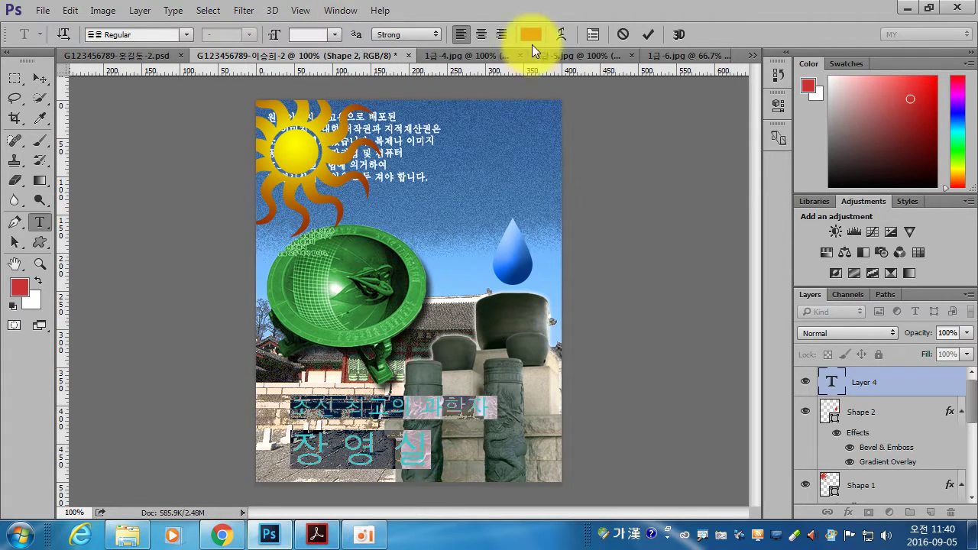
pyautogui.click(481, 35)
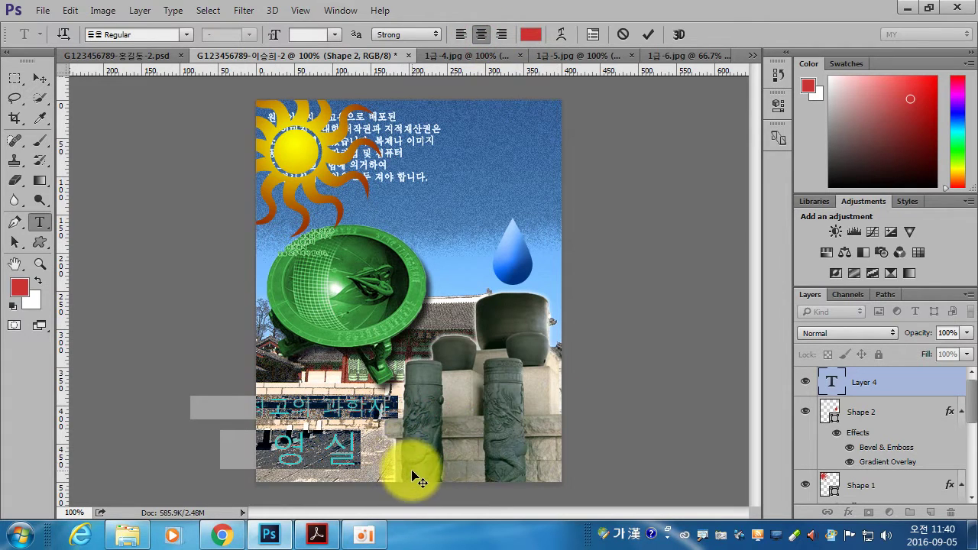
pyautogui.moveTo(416, 465); pyautogui.dragTo(528, 476)
pyautogui.click(454, 447)
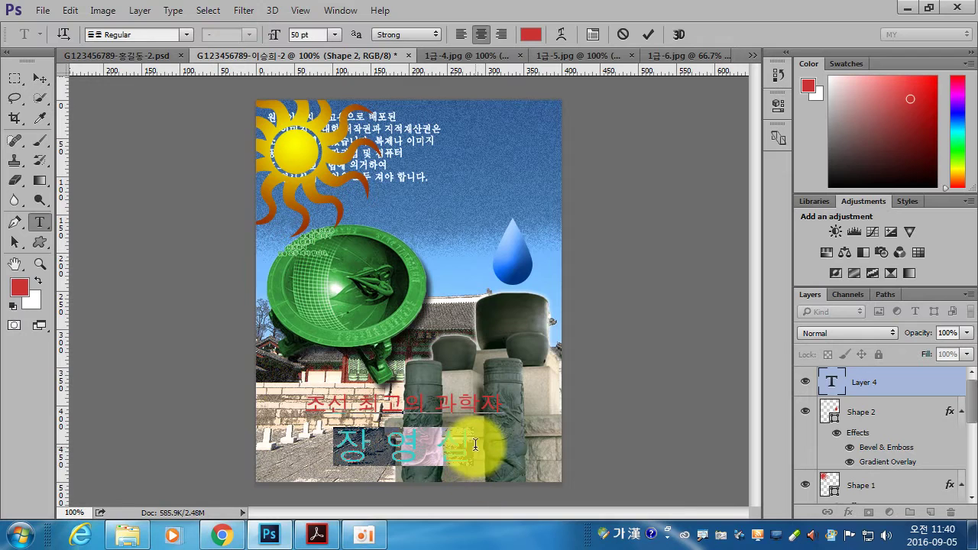
# - Color the first title line 조선 최고의 과학자 light green #99ff99
pyautogui.moveTo(507, 407); pyautogui.dragTo(269, 398)
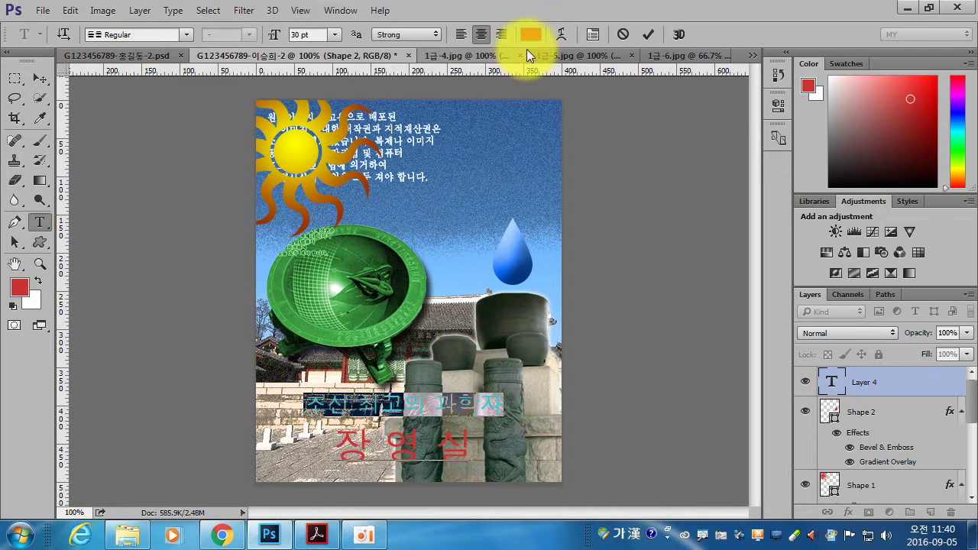
pyautogui.click(530, 34)
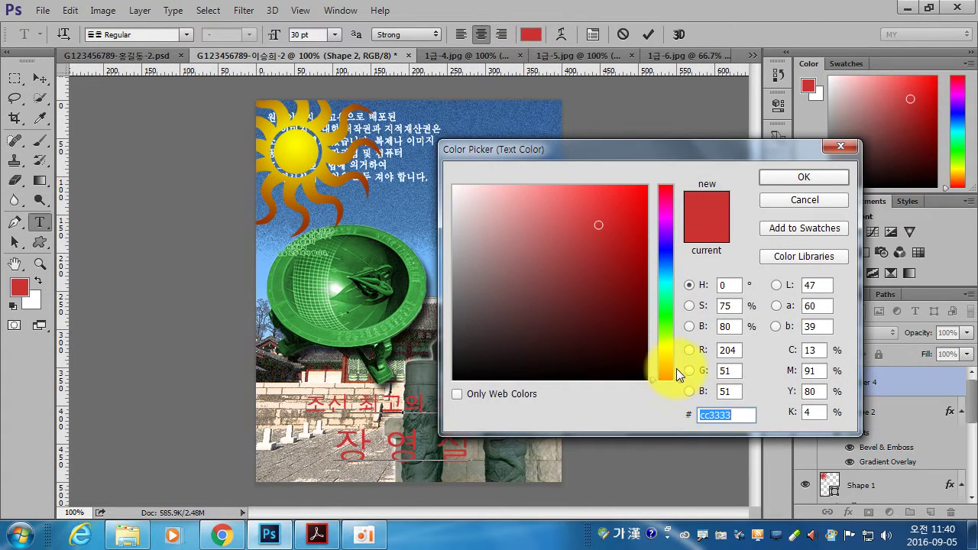
pyautogui.write('99ㄹ')
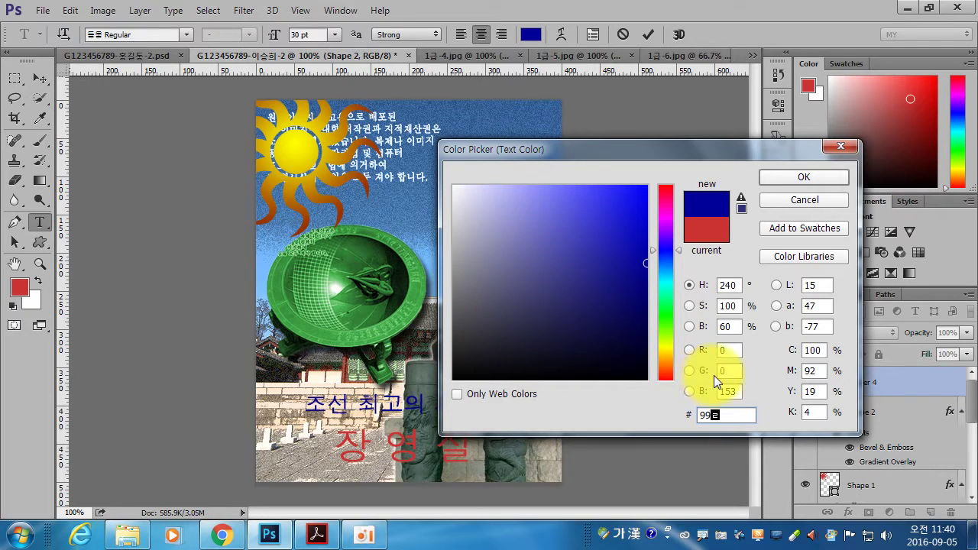
pyautogui.press('BackSpace')
pyautogui.write('ff99')
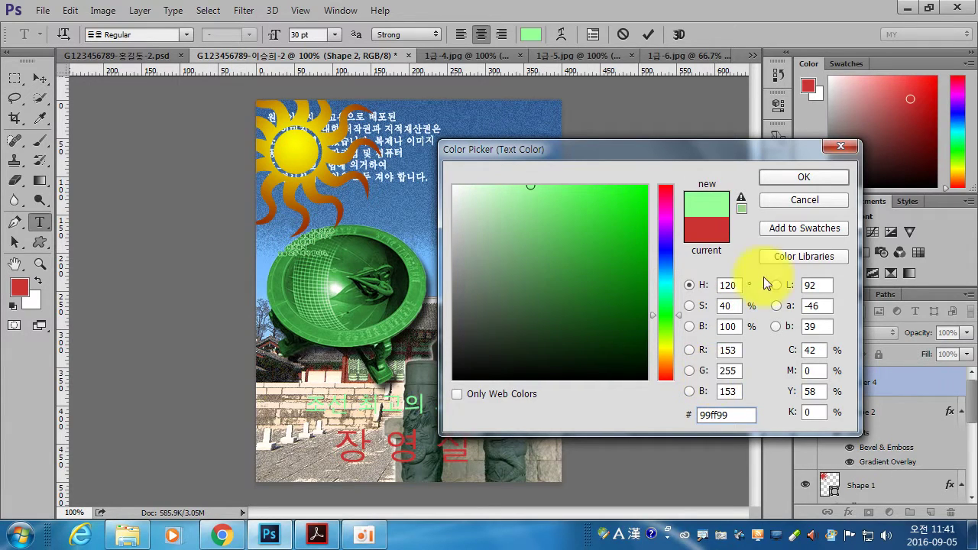
pyautogui.click(804, 181)
# - Color the 장 영 실 line white #ffffff and commit the text
pyautogui.moveTo(467, 447); pyautogui.dragTo(329, 455)
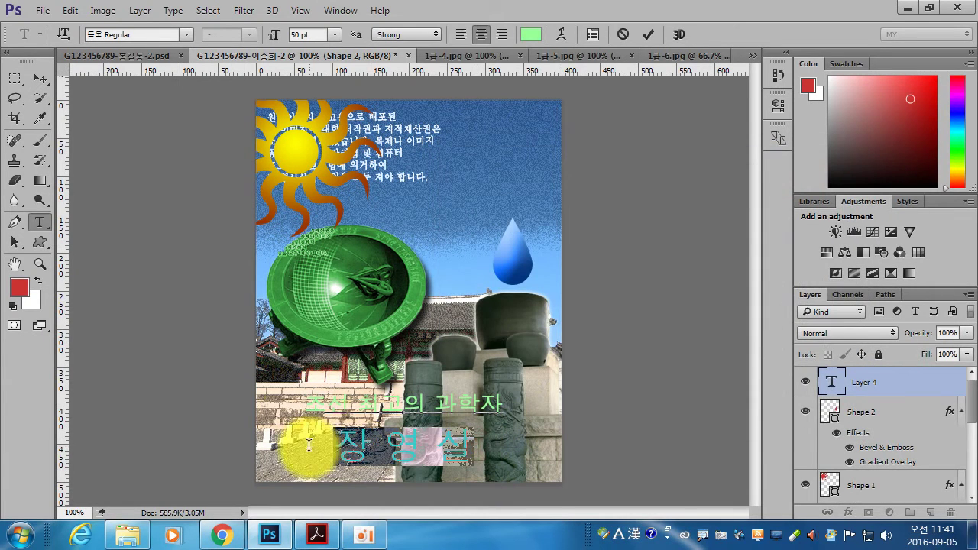
pyautogui.click(532, 34)
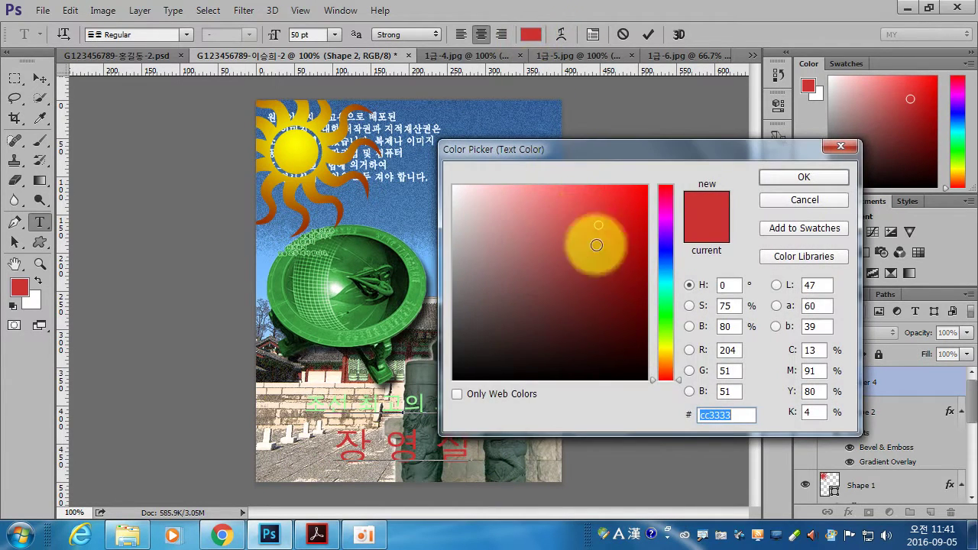
pyautogui.click(453, 188)
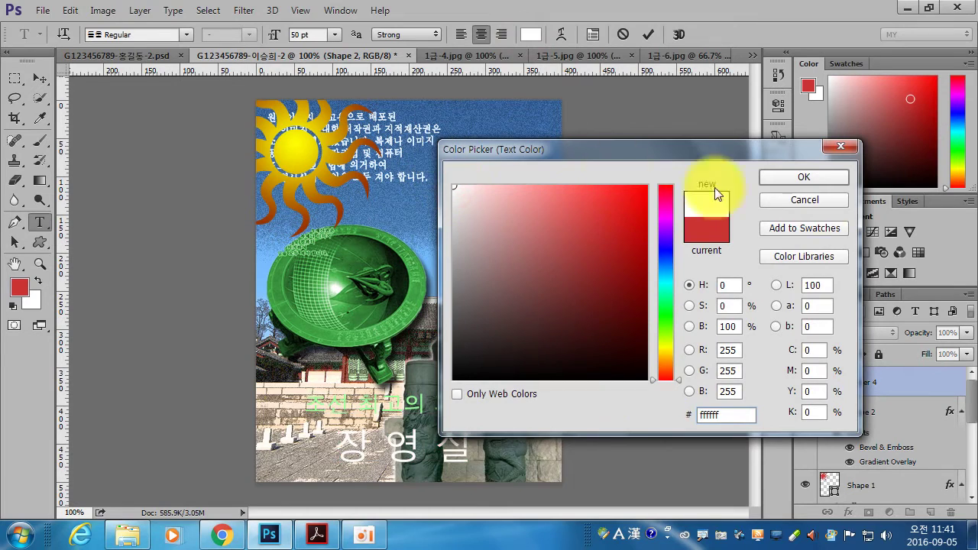
pyautogui.click(804, 179)
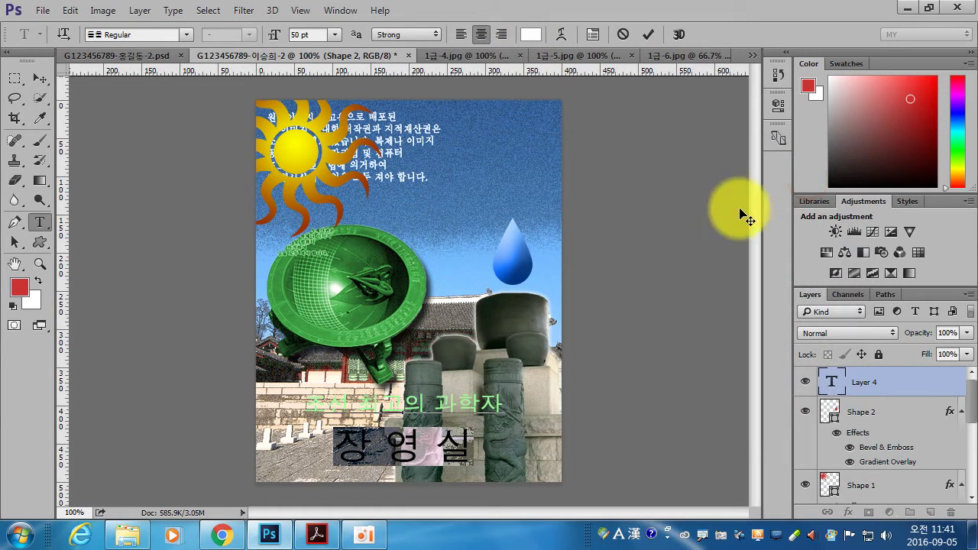
pyautogui.click(651, 35)
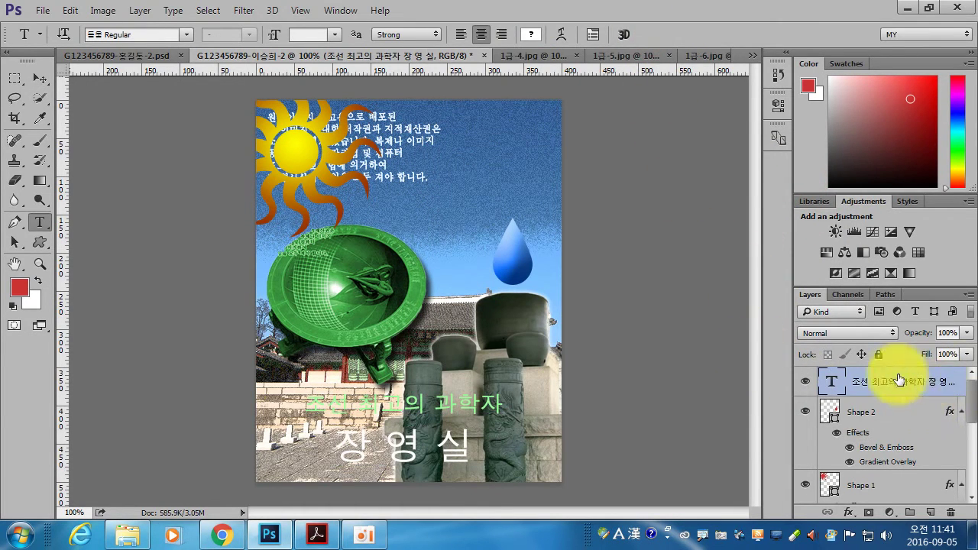
# - Add a 4 px Stroke layer style to the title text
pyautogui.doubleClick(909, 398)
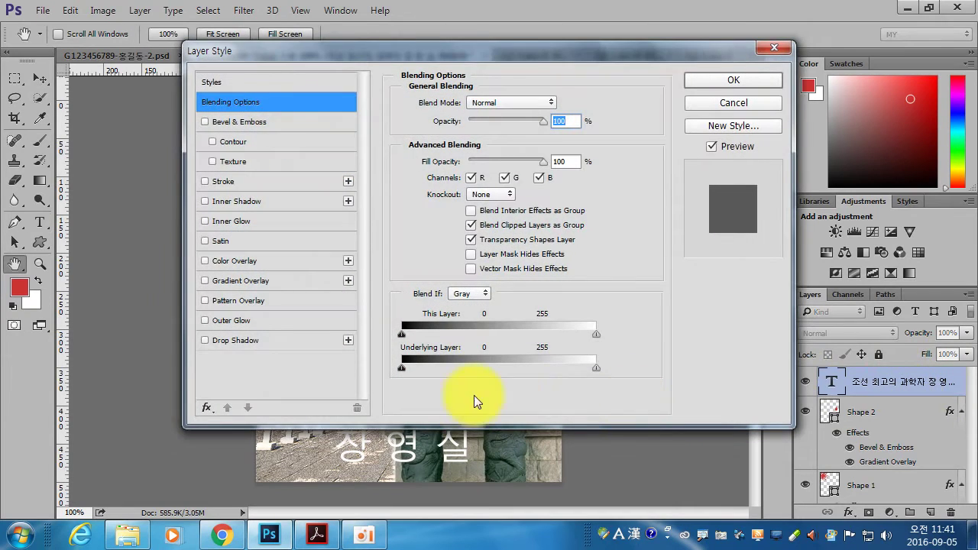
pyautogui.click(228, 181)
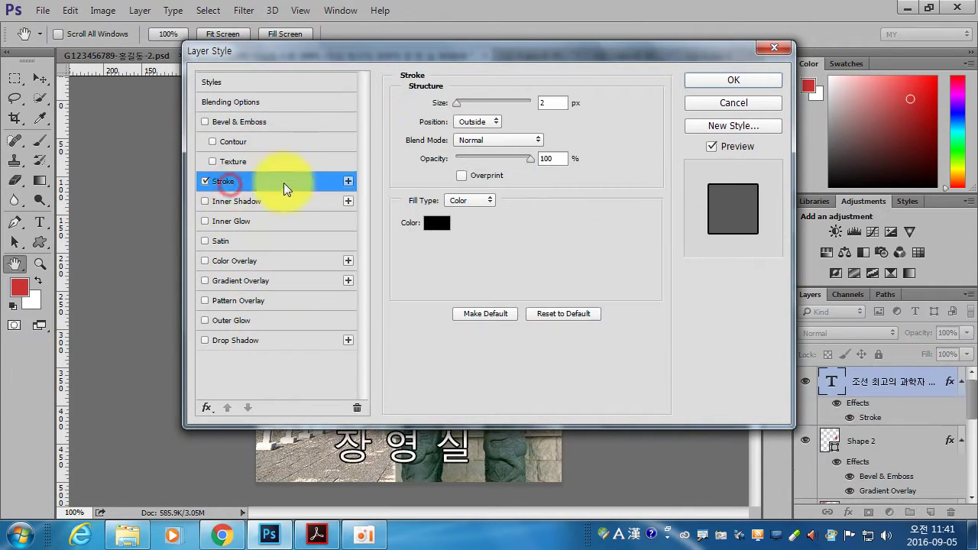
pyautogui.moveTo(394, 61); pyautogui.dragTo(423, 54)
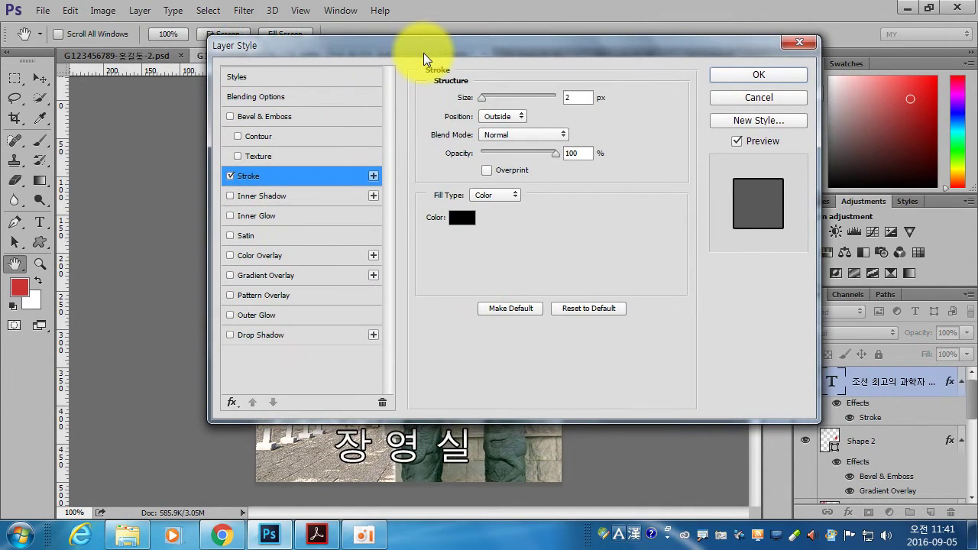
pyautogui.doubleClick(575, 97)
pyautogui.write('4')
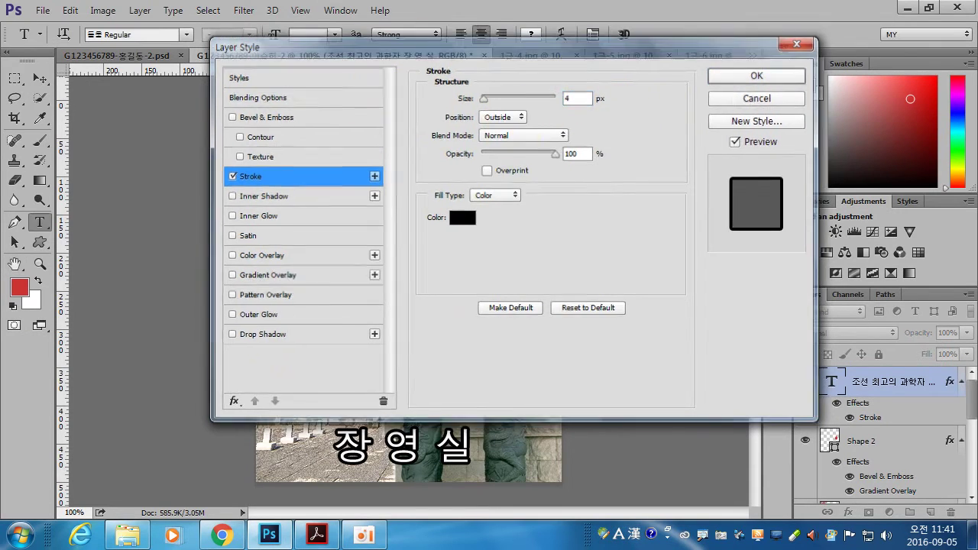
pyautogui.press('Return')
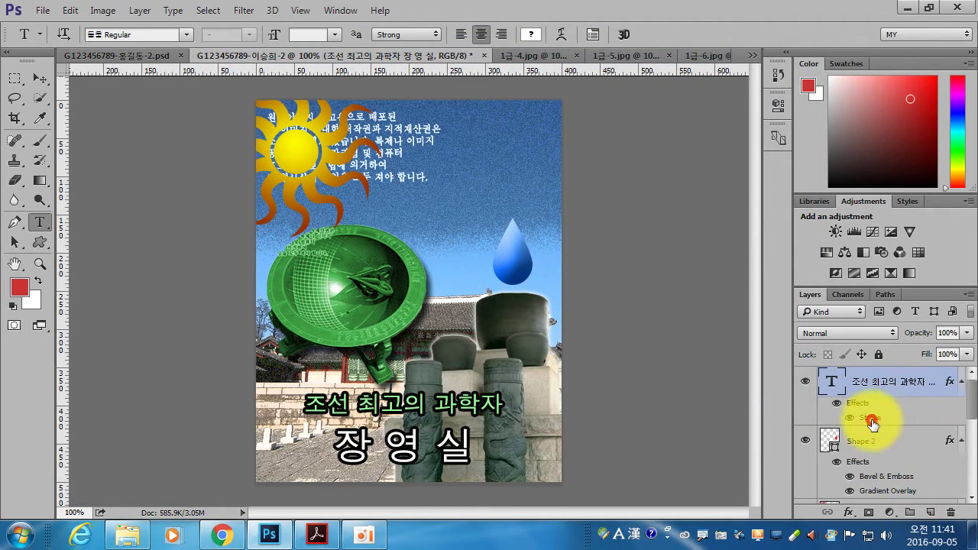
# - Change the title's stroke colour to dark blue #003399
pyautogui.doubleClick(873, 419)
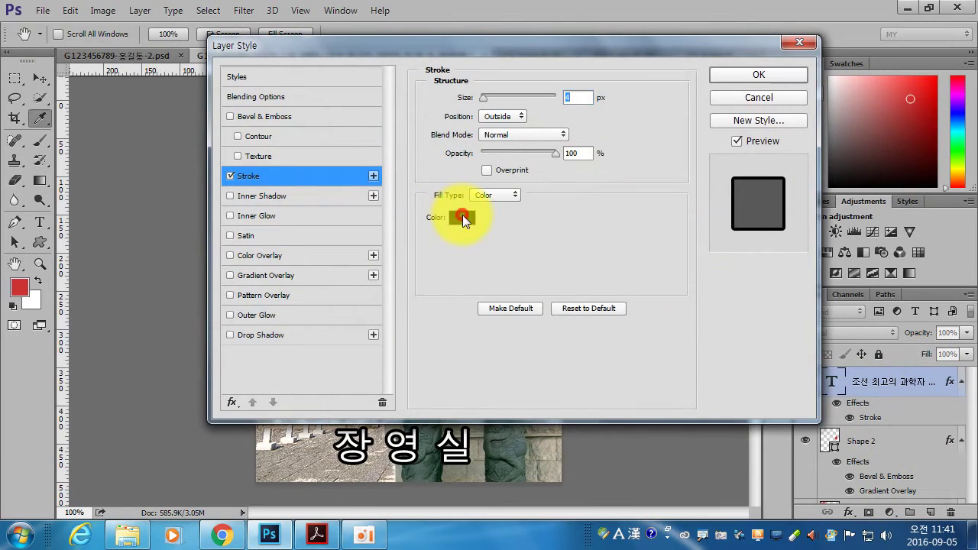
pyautogui.click(462, 218)
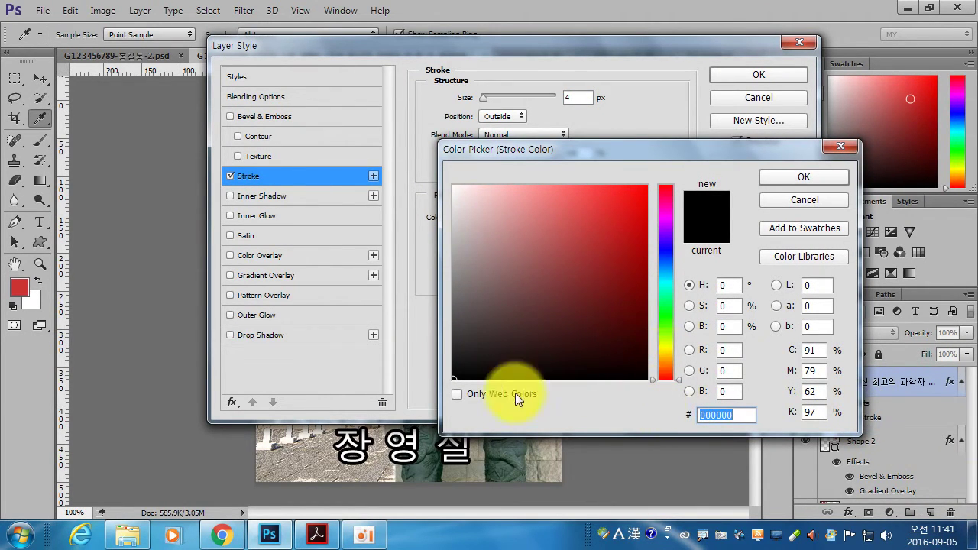
pyautogui.write('00')
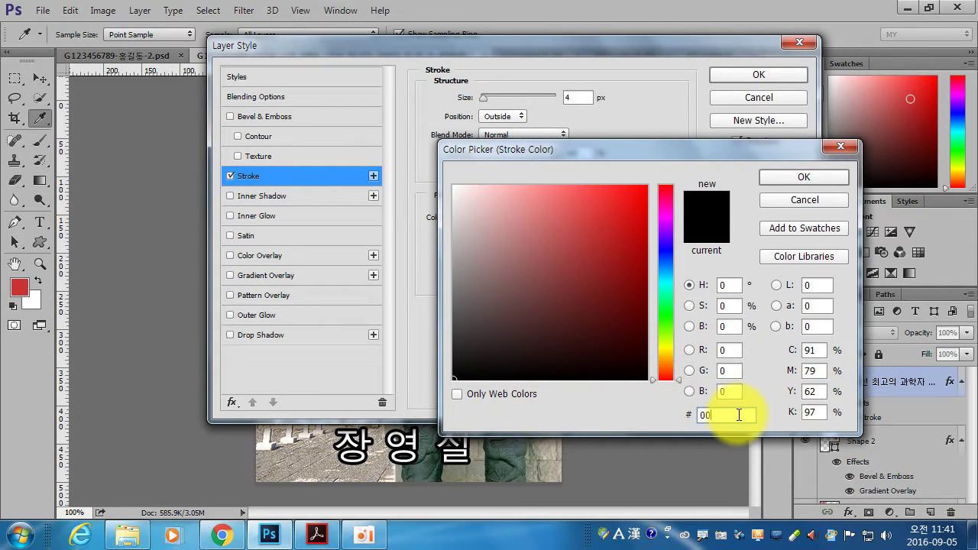
pyautogui.write('330')
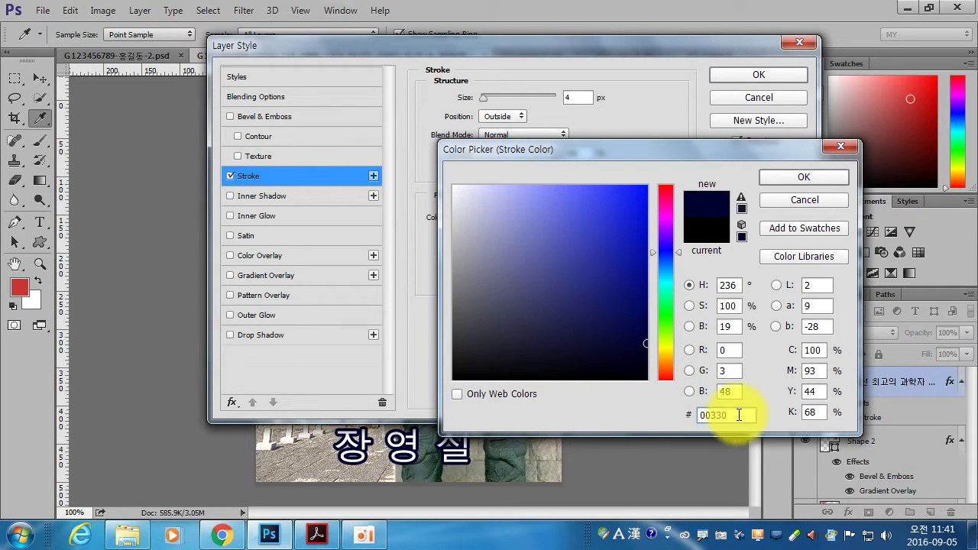
pyautogui.write('99')
pyautogui.press('Return')
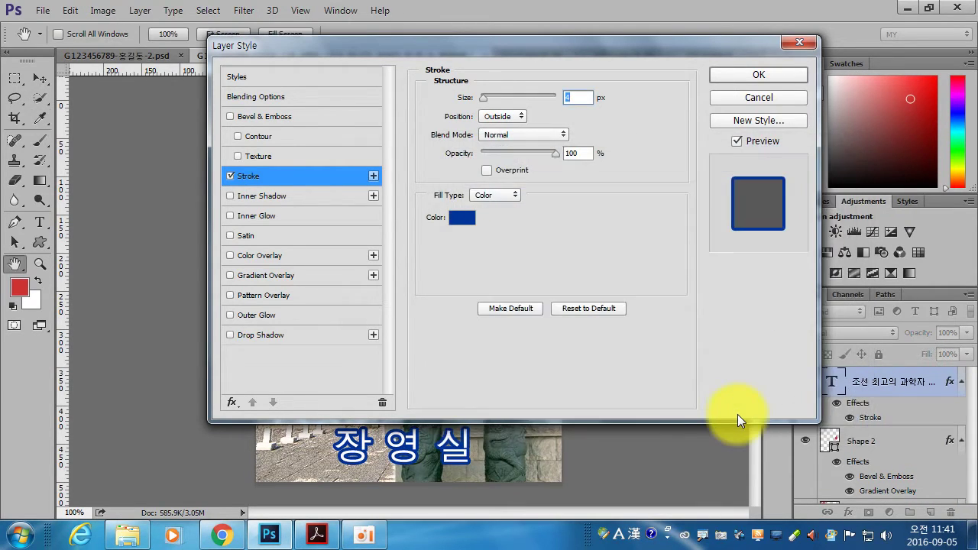
pyautogui.click(759, 74)
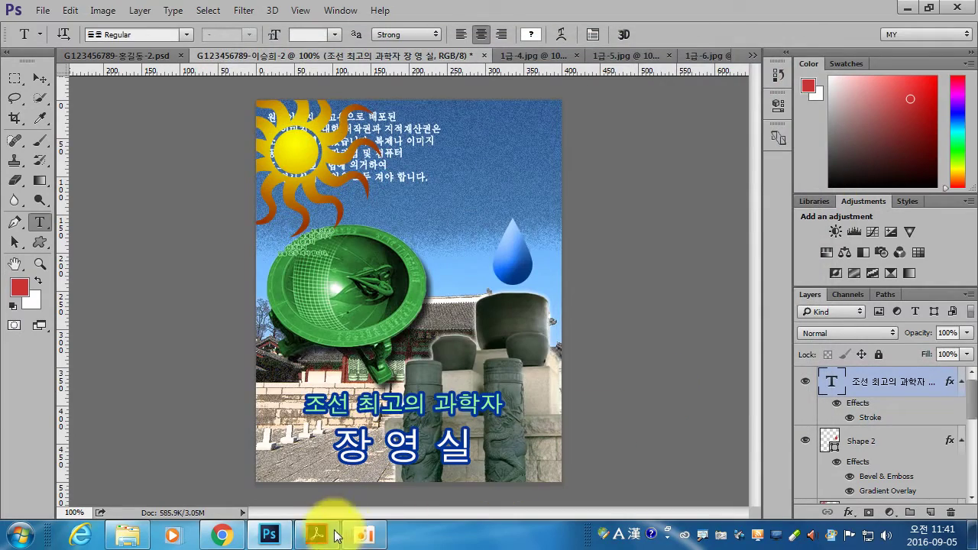
pyautogui.click(317, 535)
# - Warp the title text into an Arc with a -29% bend and move it up slightly
pyautogui.click(270, 535)
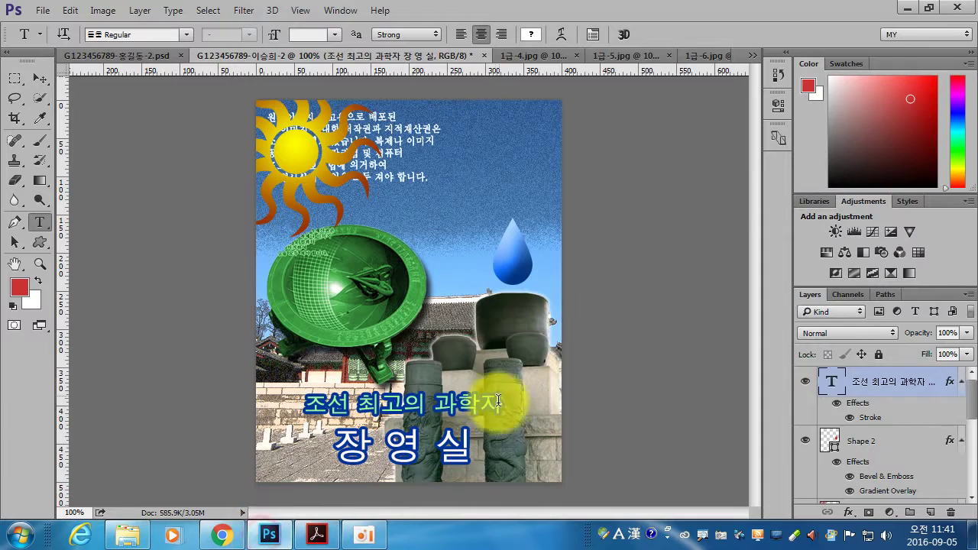
pyautogui.click(561, 34)
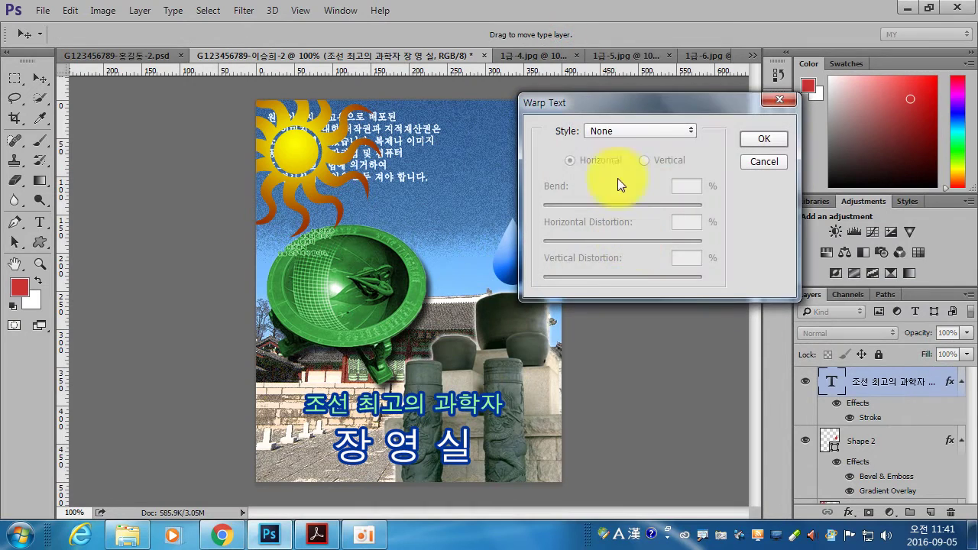
pyautogui.click(628, 131)
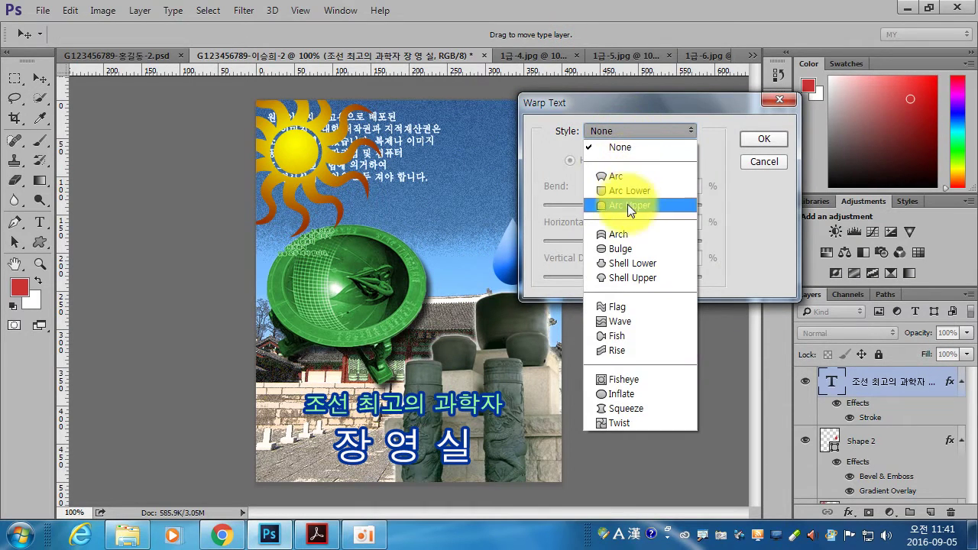
pyautogui.click(627, 239)
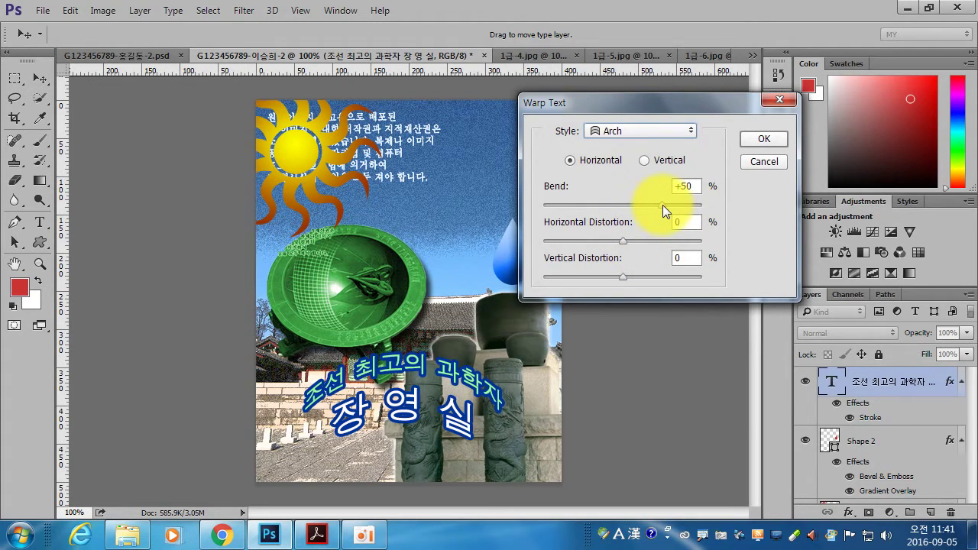
pyautogui.click(634, 134)
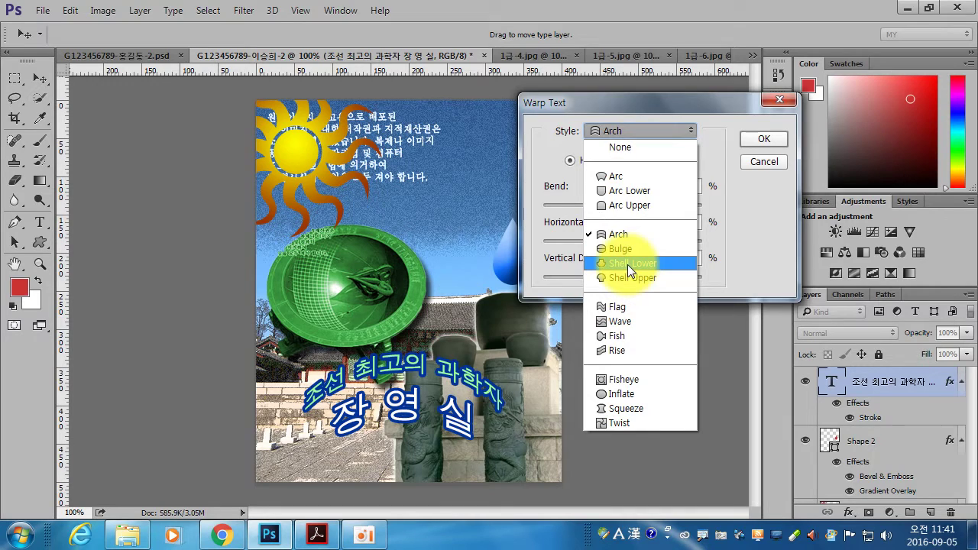
pyautogui.click(624, 179)
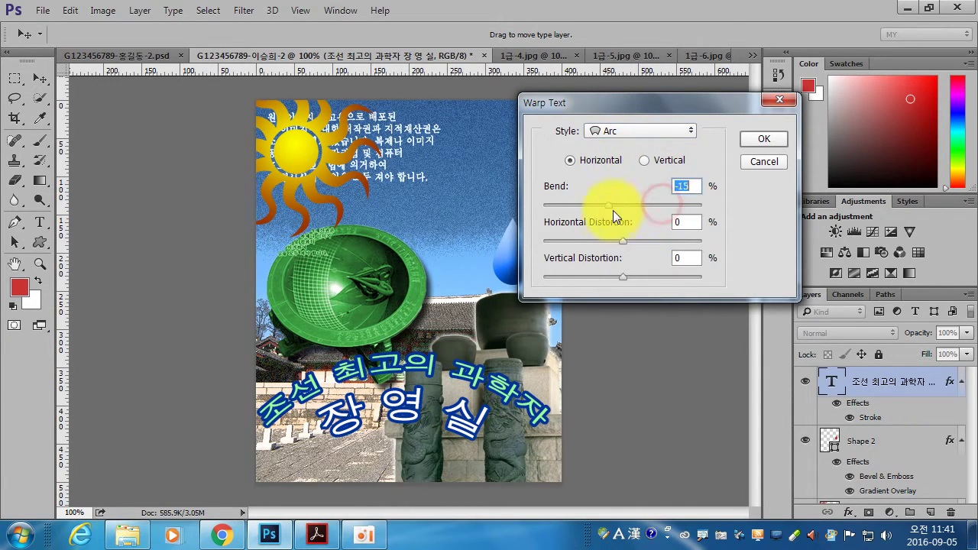
pyautogui.moveTo(613, 210); pyautogui.dragTo(589, 211)
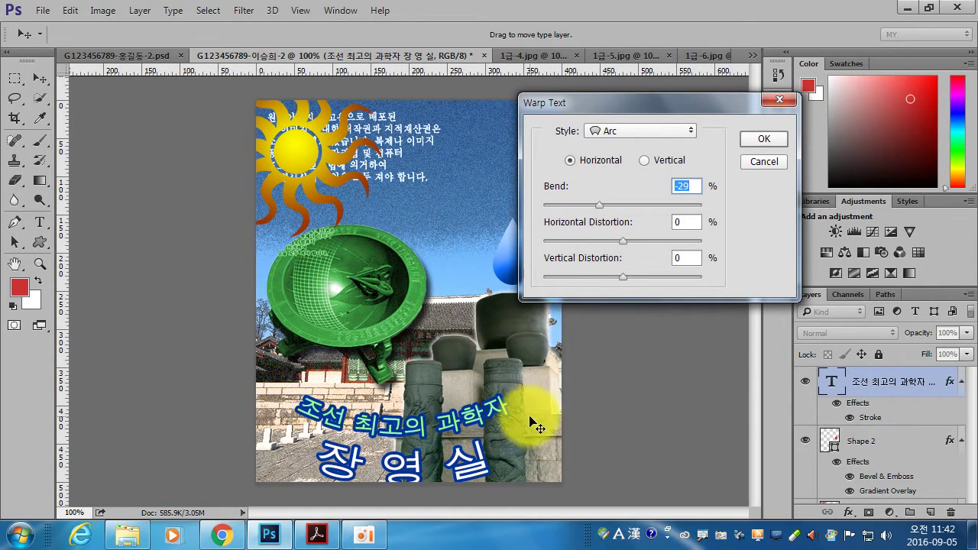
pyautogui.moveTo(534, 438); pyautogui.dragTo(538, 423)
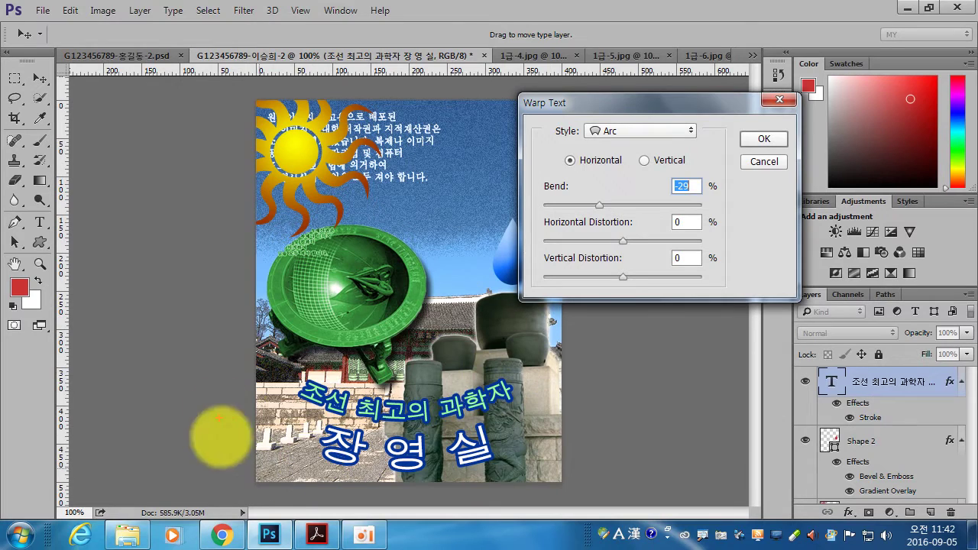
# - Compare against Arch, keep the Arc warp, nudge the title up and apply it
pyautogui.moveTo(399, 260)
pyautogui.mouseDown()
pyautogui.moveTo(260, 432)
pyautogui.moveTo(554, 483)
pyautogui.mouseUp()
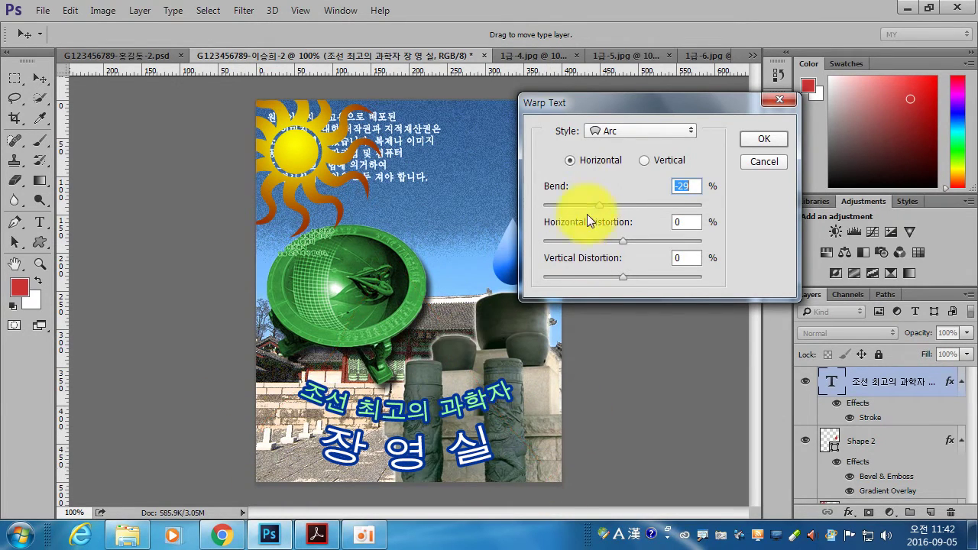
pyautogui.click(627, 131)
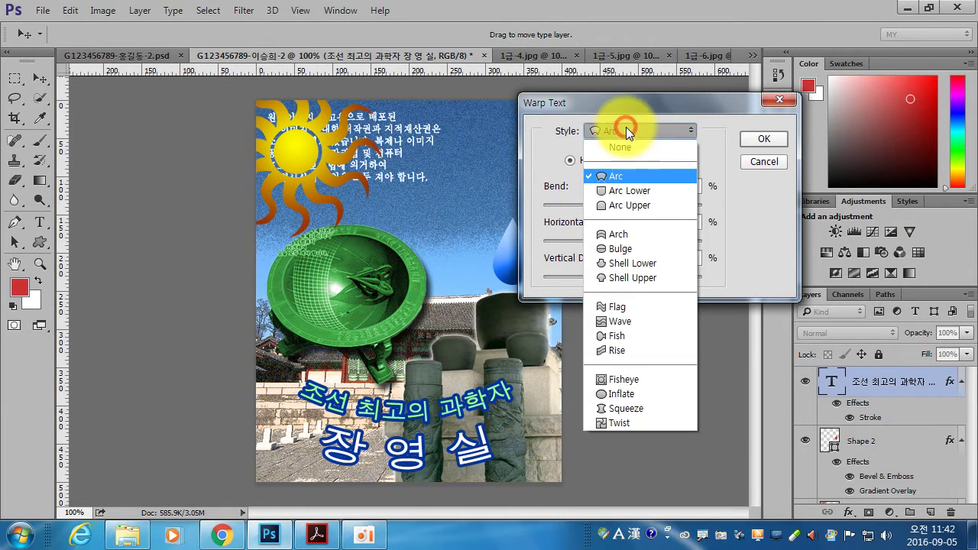
pyautogui.click(621, 234)
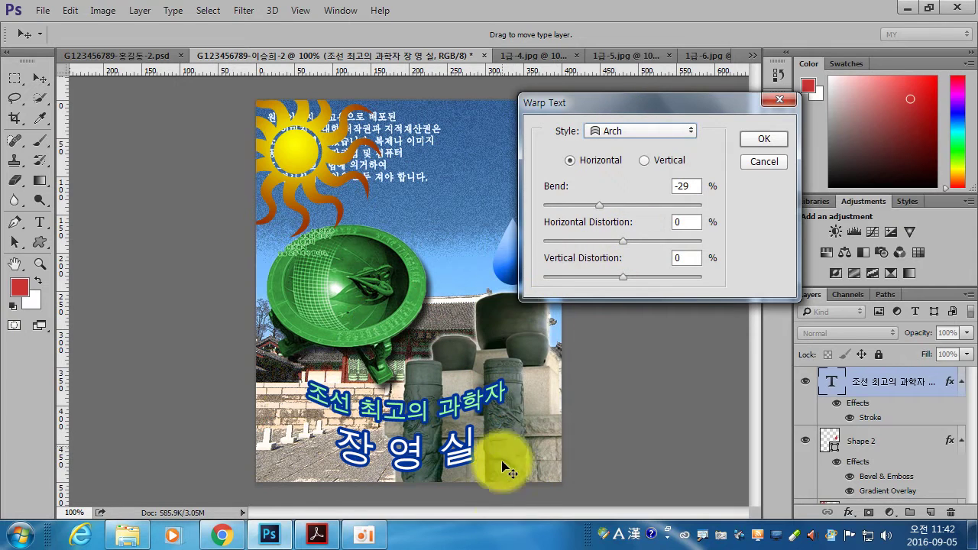
pyautogui.click(639, 132)
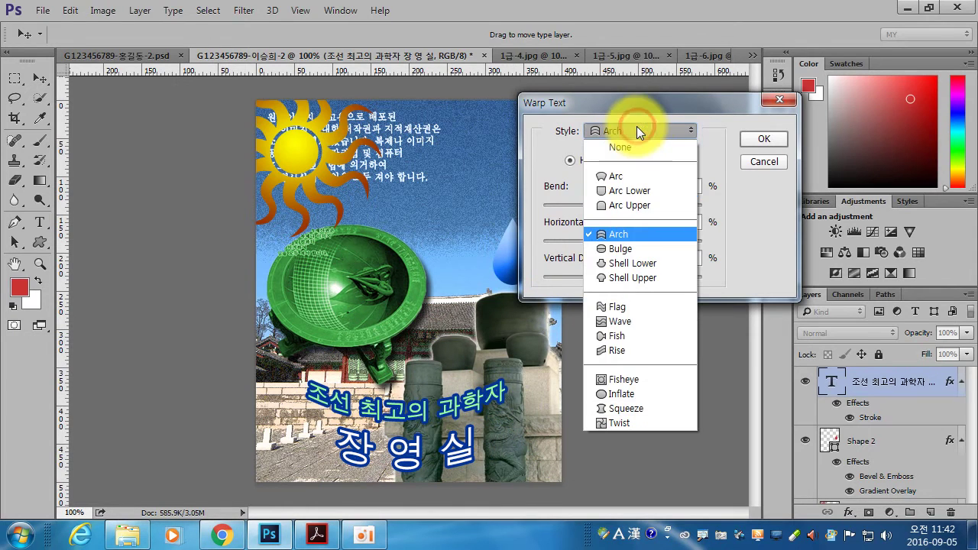
pyautogui.click(634, 173)
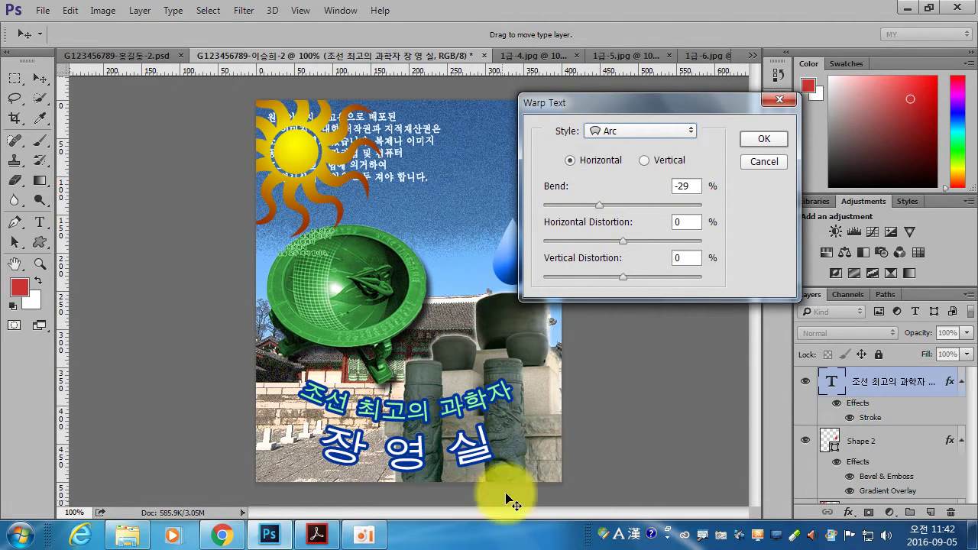
pyautogui.moveTo(423, 457); pyautogui.dragTo(423, 452)
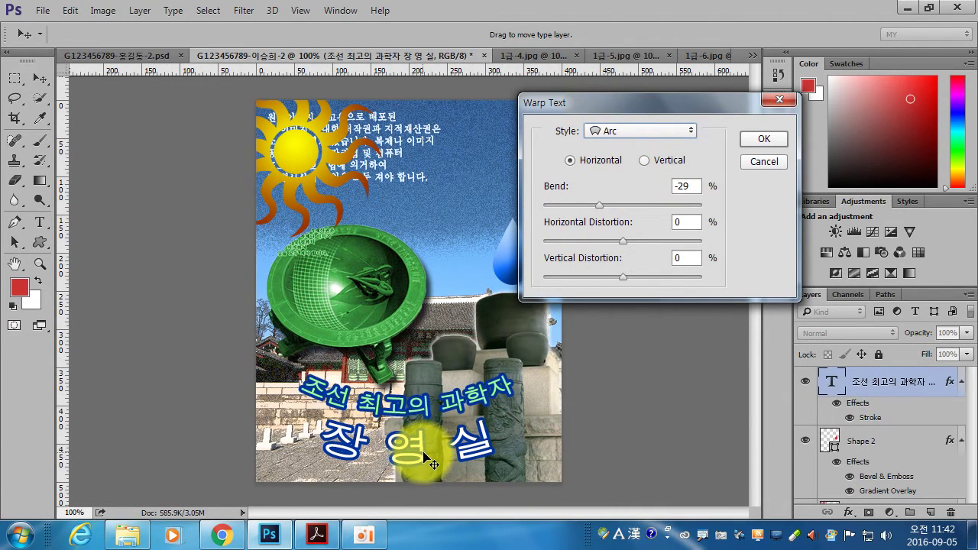
pyautogui.click(764, 140)
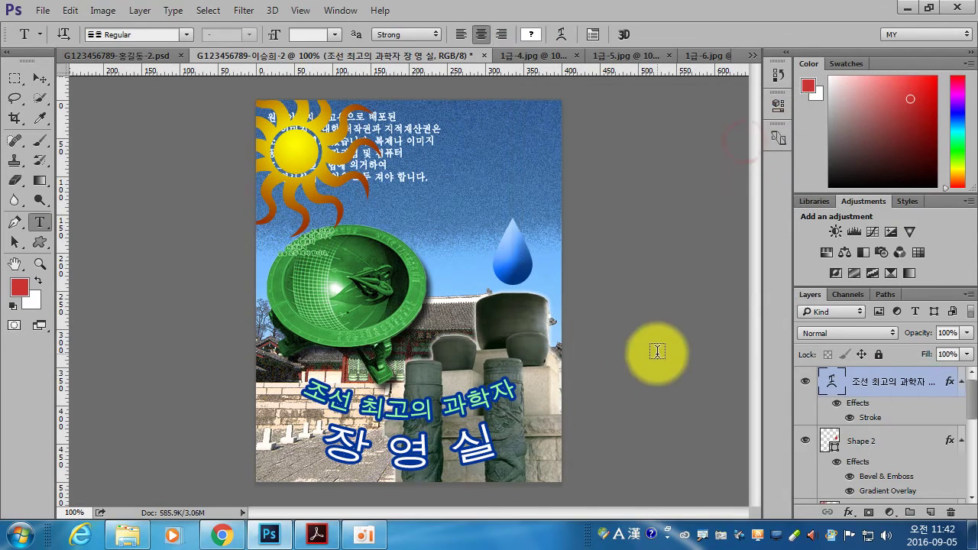